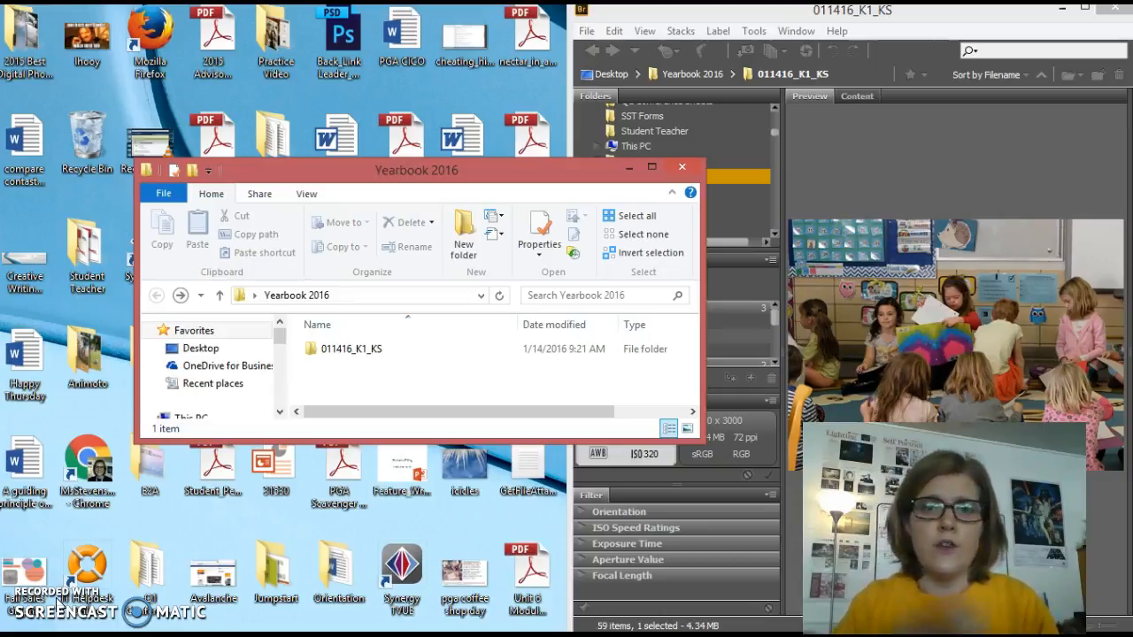
- Move the Yearbook 2016 folder window aside and maximize the Adobe Bridge window
left_click(35, 586)
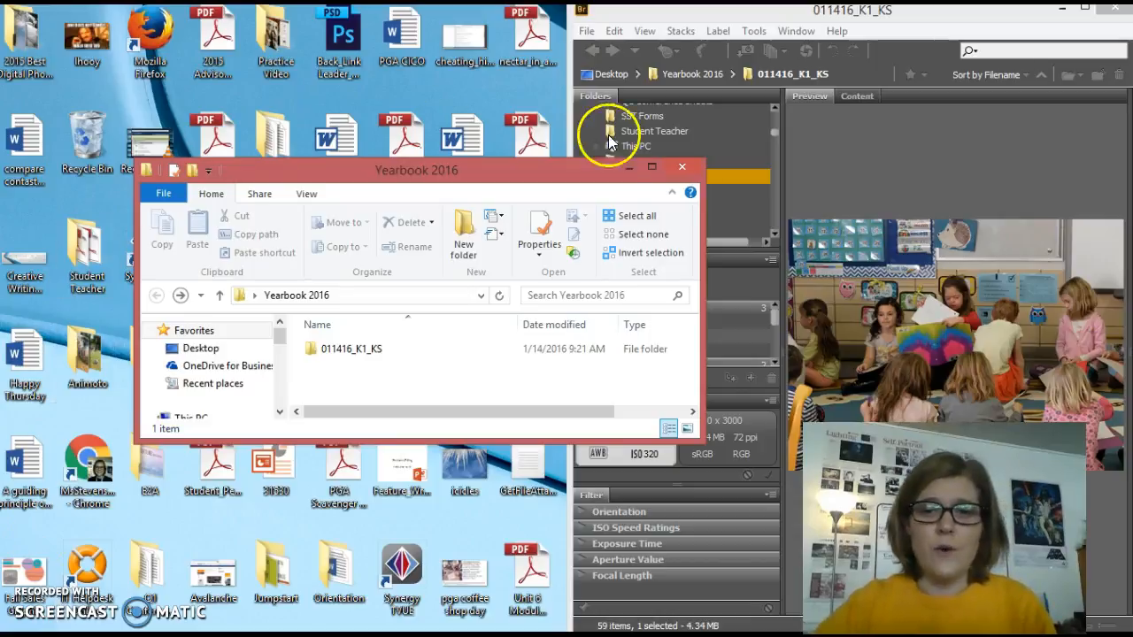
left_click_drag(587, 172, 496, 144)
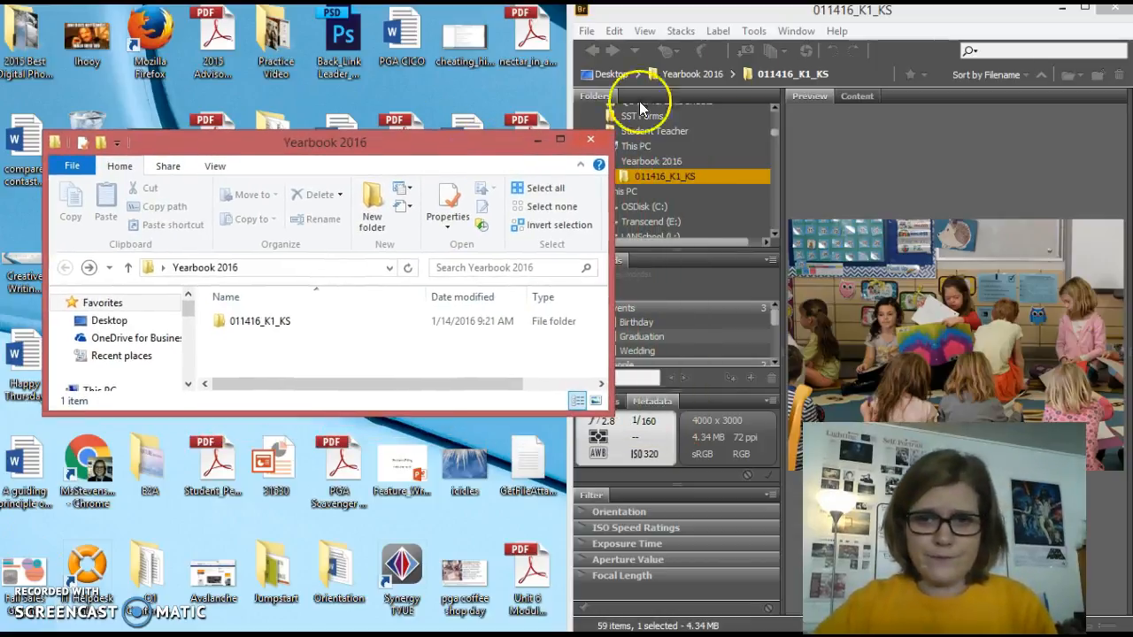
left_click(875, 16)
left_click(1079, 16)
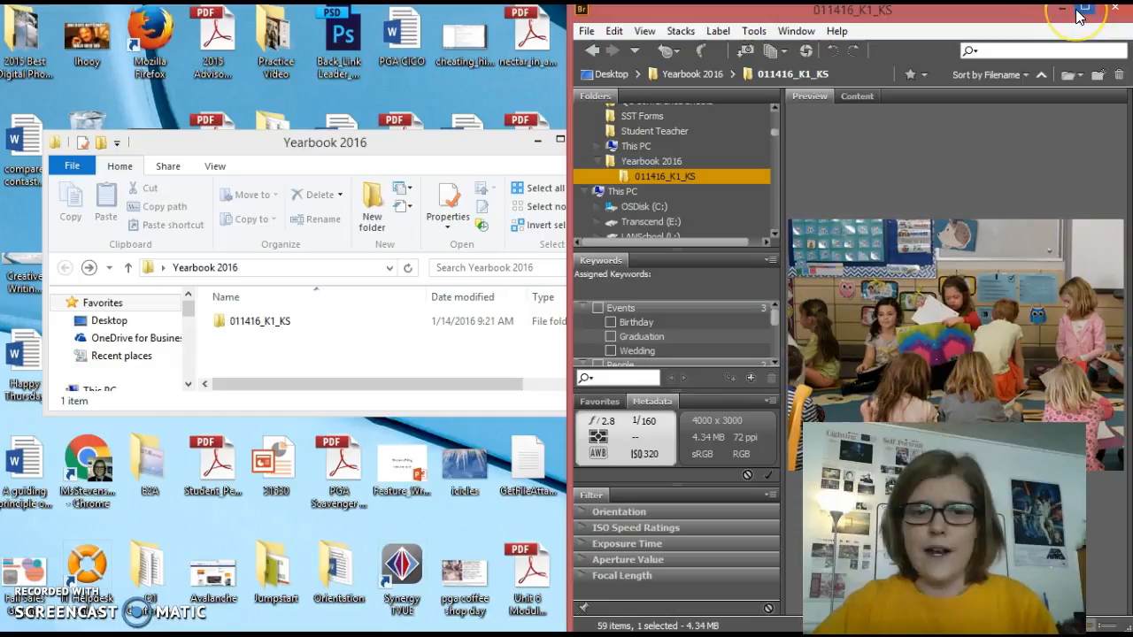
left_click(1078, 16)
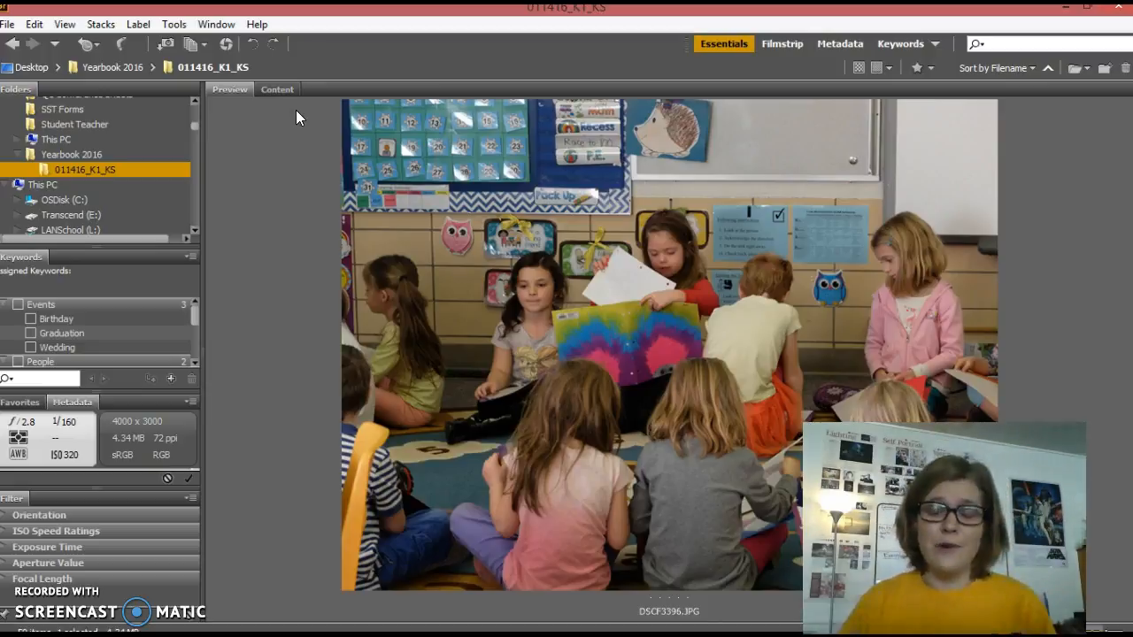
- Switch the layout to the Filmstrip workspace
left_click(216, 26)
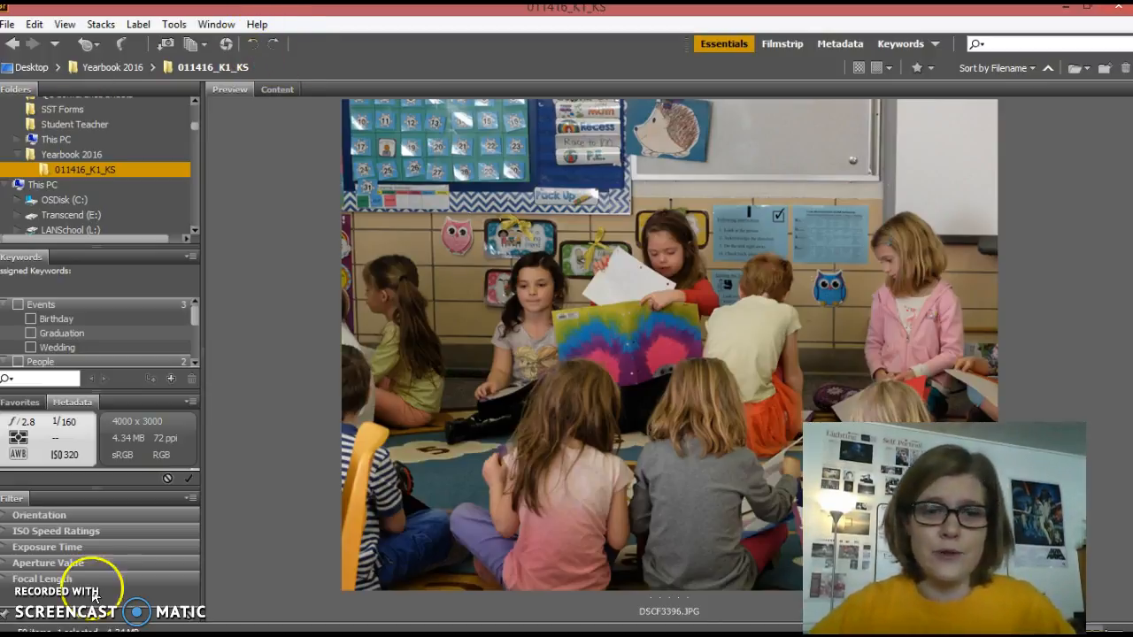
left_click(204, 28)
mouse_move(206, 44)
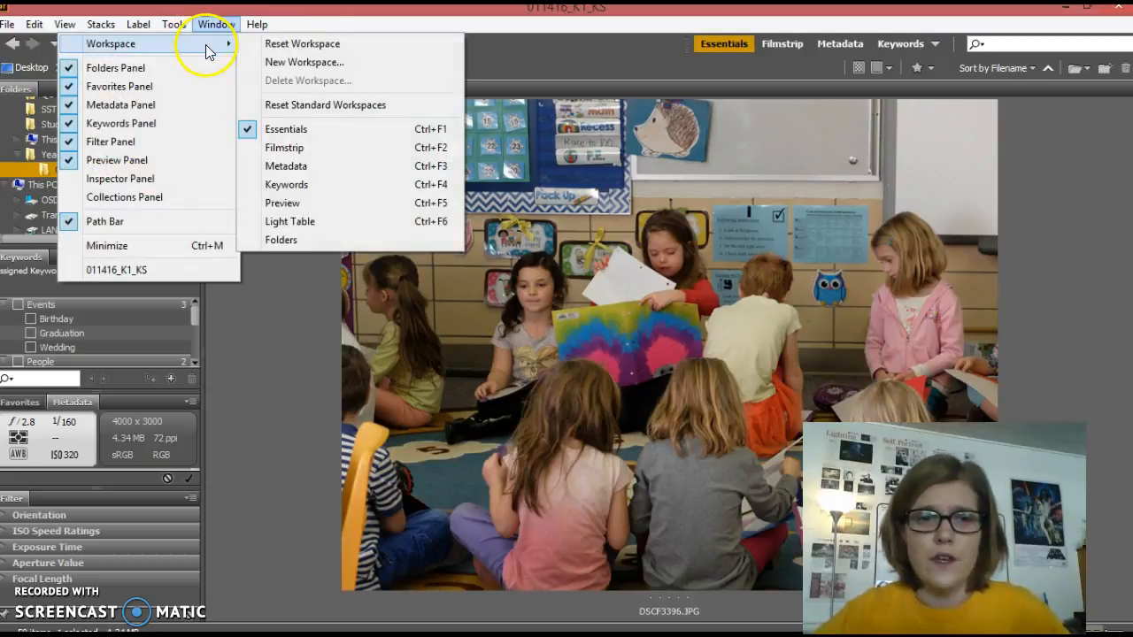
key("Right")
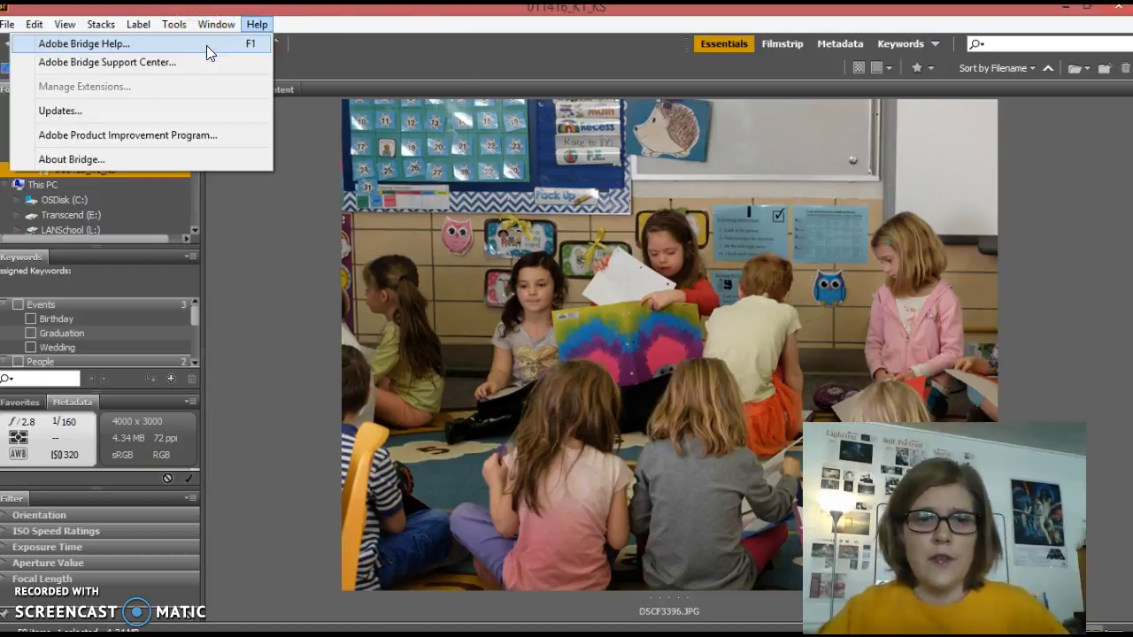
key("Left")
left_click(206, 45)
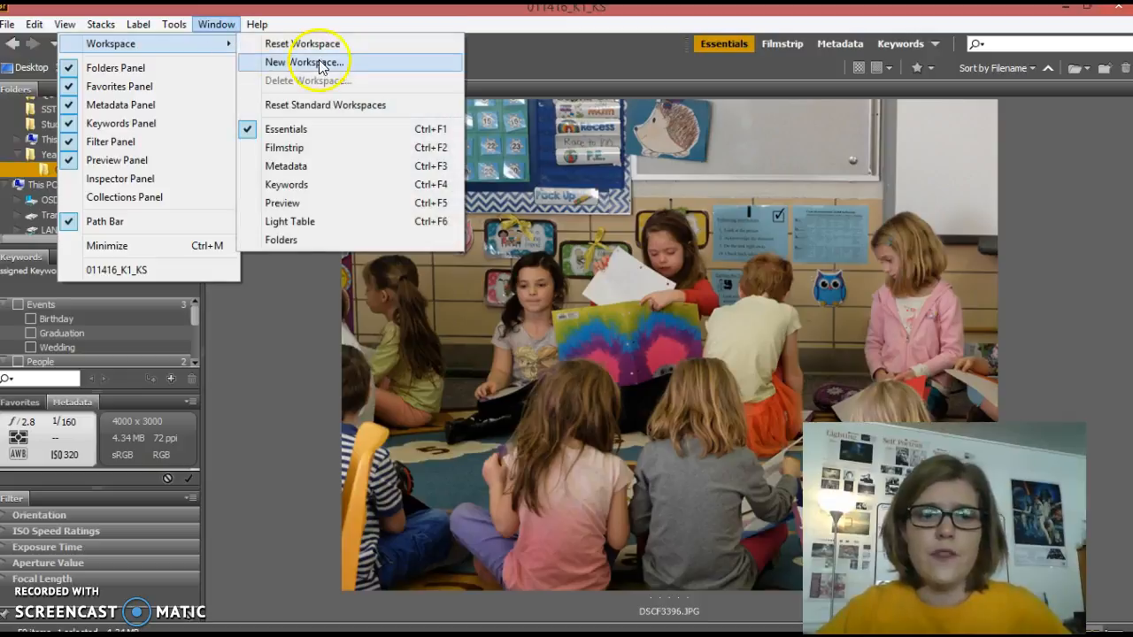
left_click(326, 148)
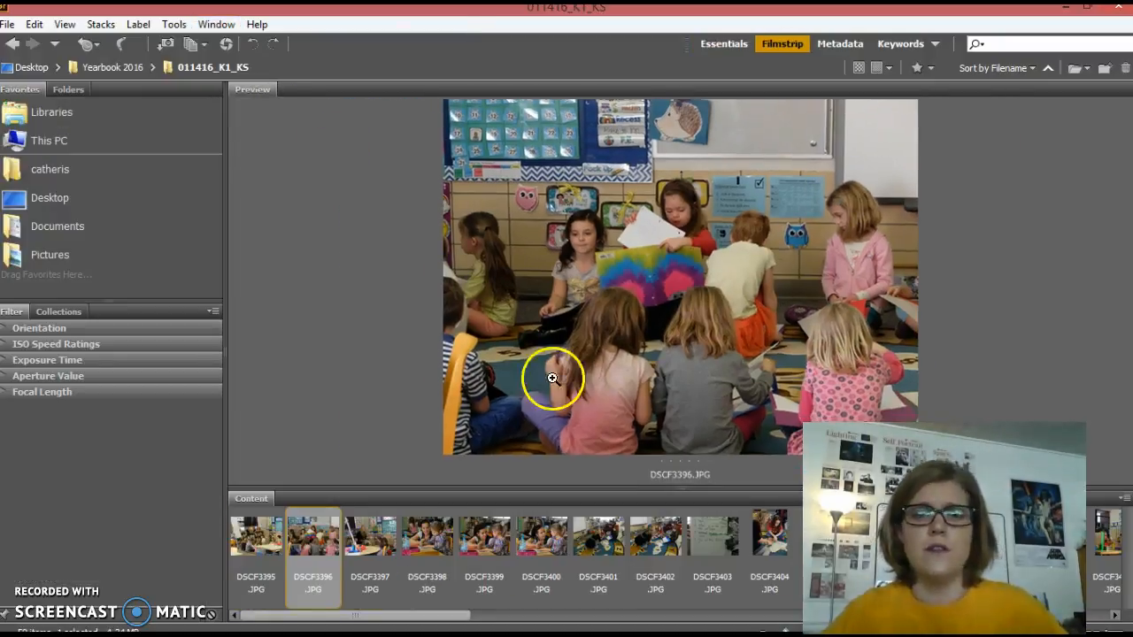
- Shrink the thumbnail strip slightly to enlarge the preview area, and preview DSCF3397.JPG
mouse_move(628, 488)
left_mouse_down()
mouse_move(627, 513)
mouse_move(629, 501)
left_mouse_up()
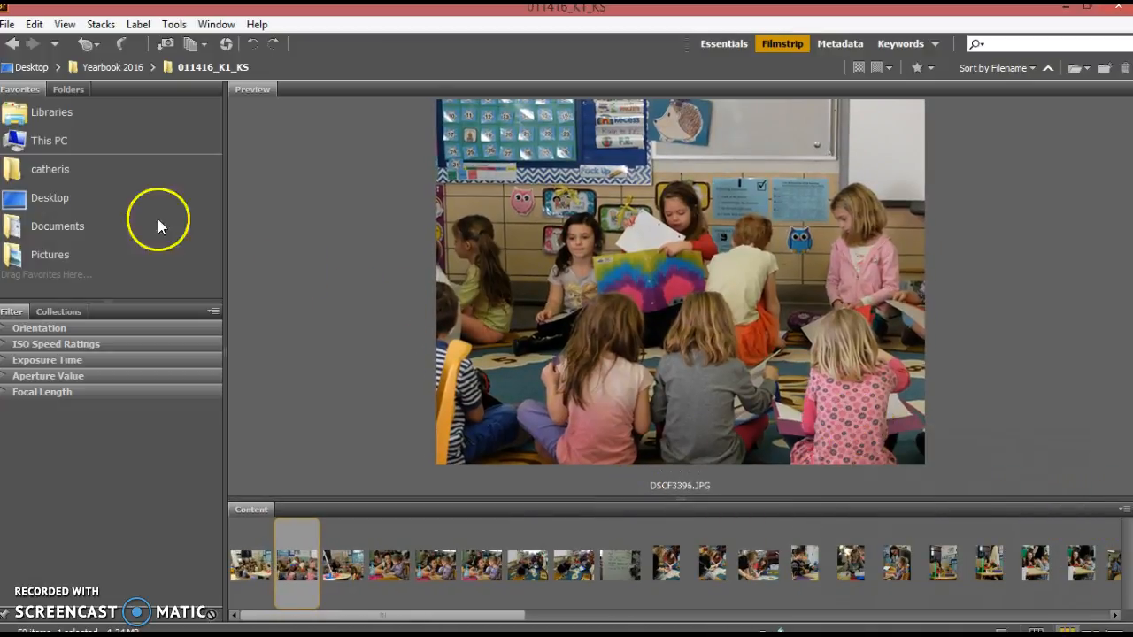
right_click(336, 558)
left_click(293, 334)
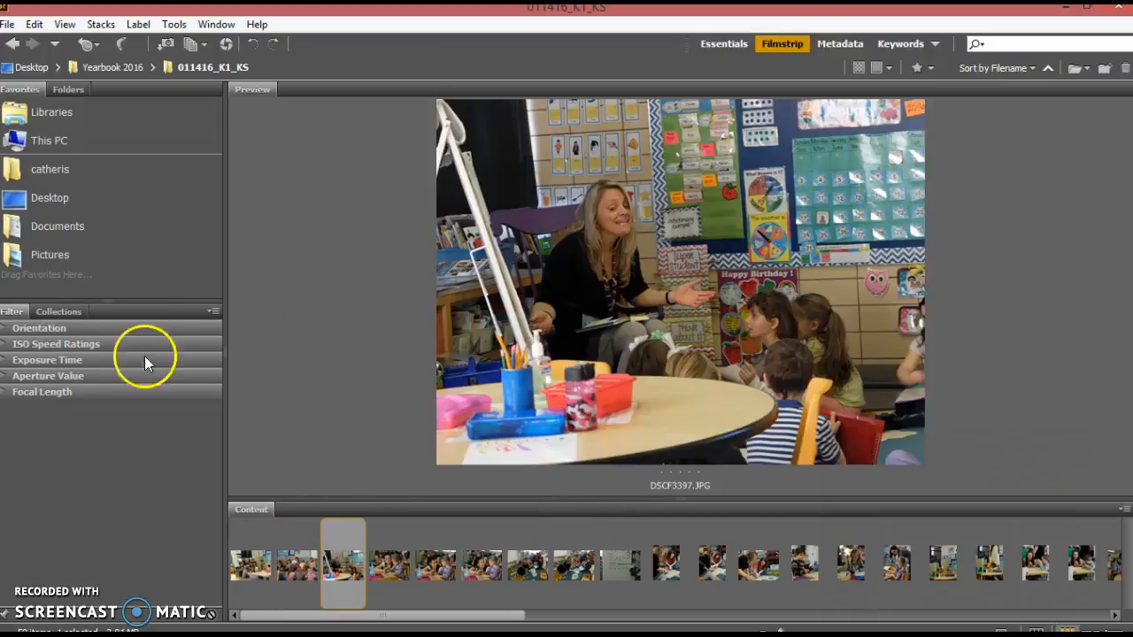
- Select the 011416_K1_KS folder inside Yearbook 2016 in the folder tree and narrow the side panels
left_click(68, 89)
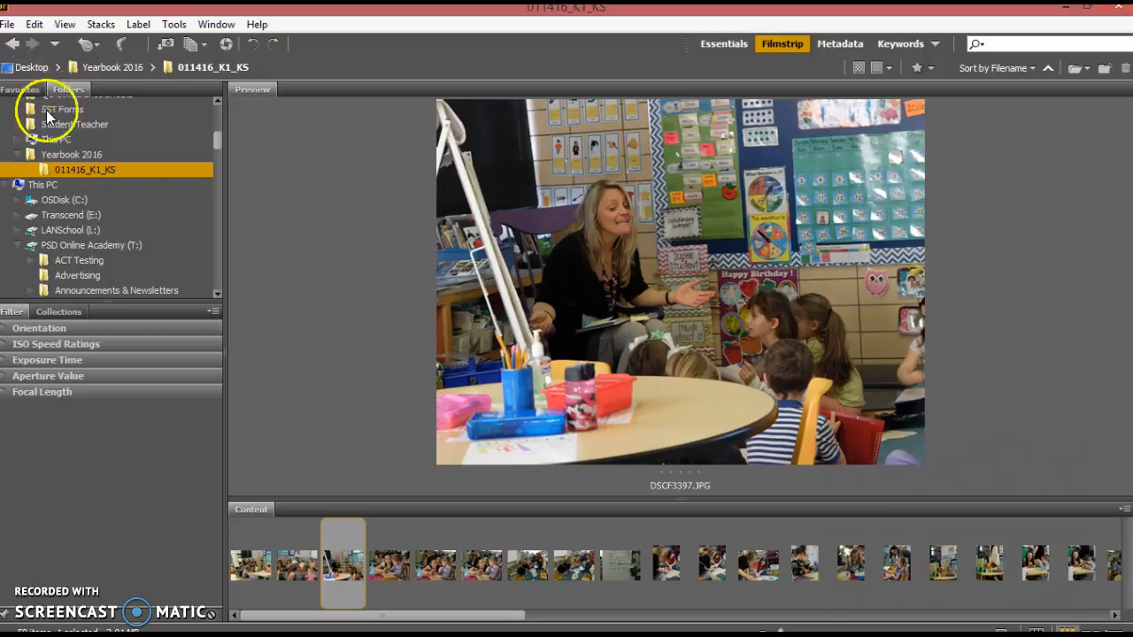
scroll(126, 177, "up", 5)
scroll(54, 141, "down", 3)
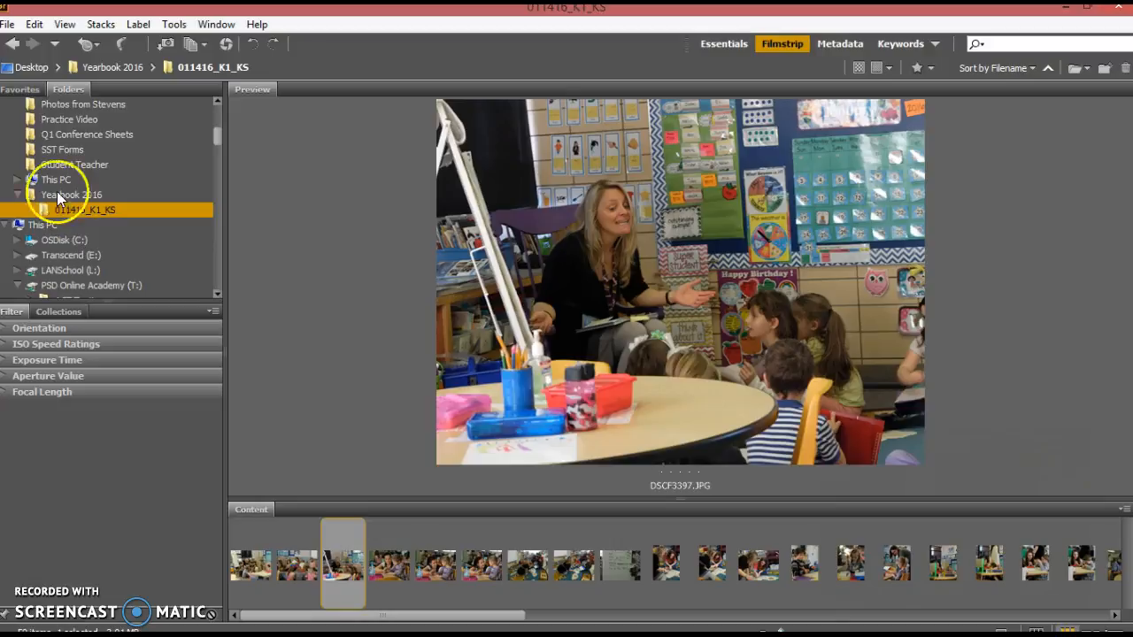
left_click(73, 195)
left_click(81, 210)
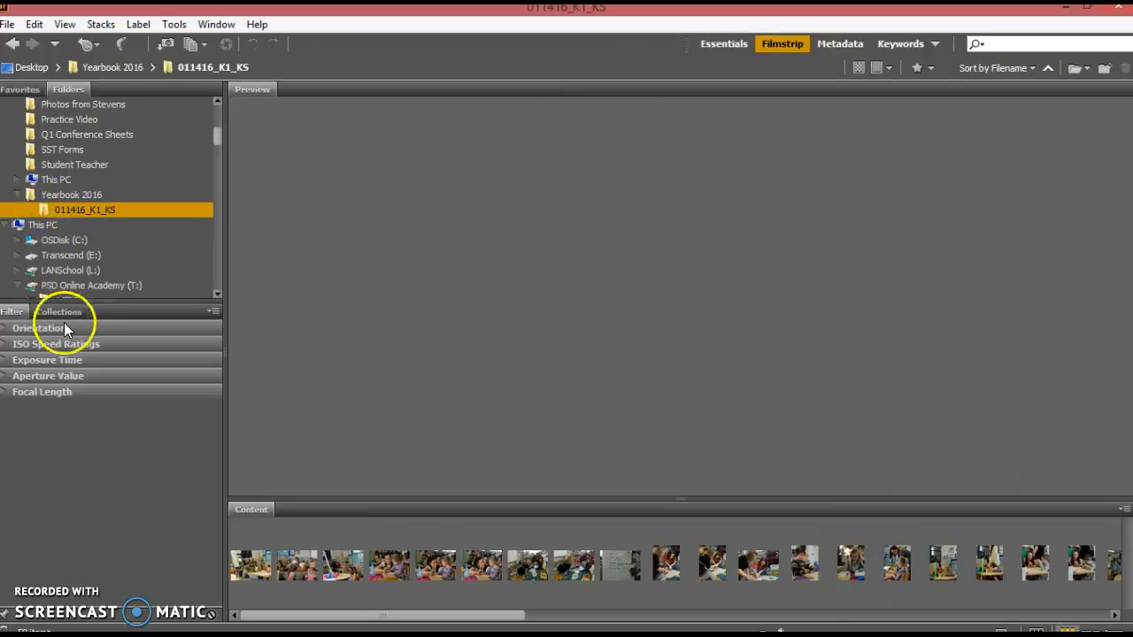
left_click_drag(229, 549, 191, 554)
- Preview DSCF3395.JPG and flip forward and back through the photos, ending on DSCF3400.JPG
left_click(209, 574)
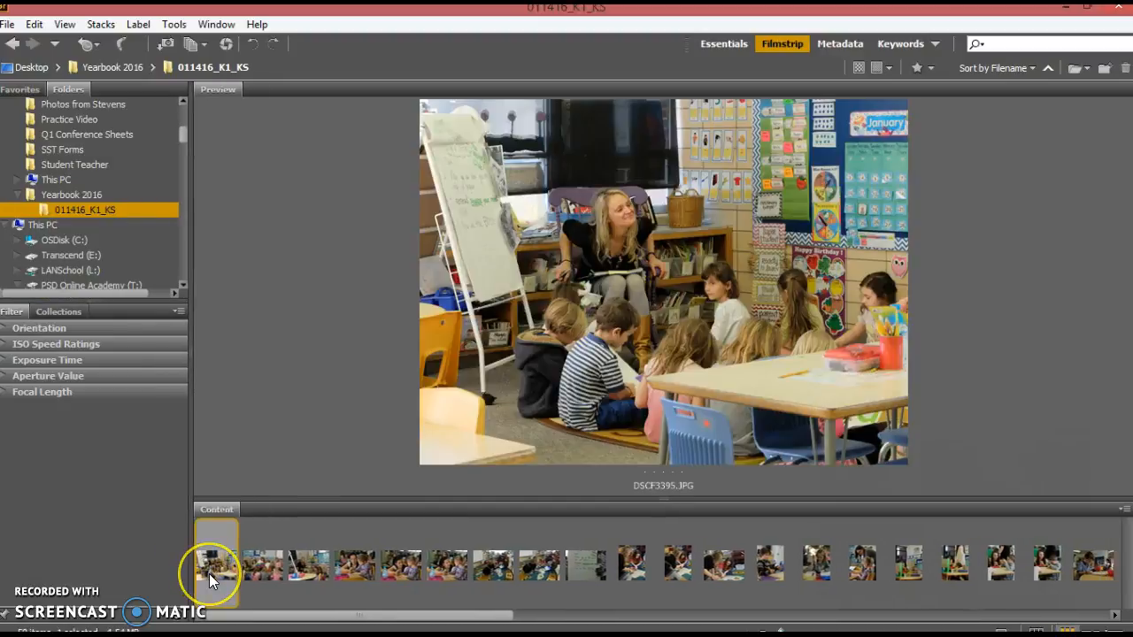
key("Right")
key("Right")
key("Right")
key("Right")
key("Right")
key("Right")
key("Right")
key("Right")
key("Right")
key("Right")
key("Right")
key("Right")
key("Right")
key("Left")
key("Left")
key("Left")
key("Left")
key("Left")
key("Left")
key("Left")
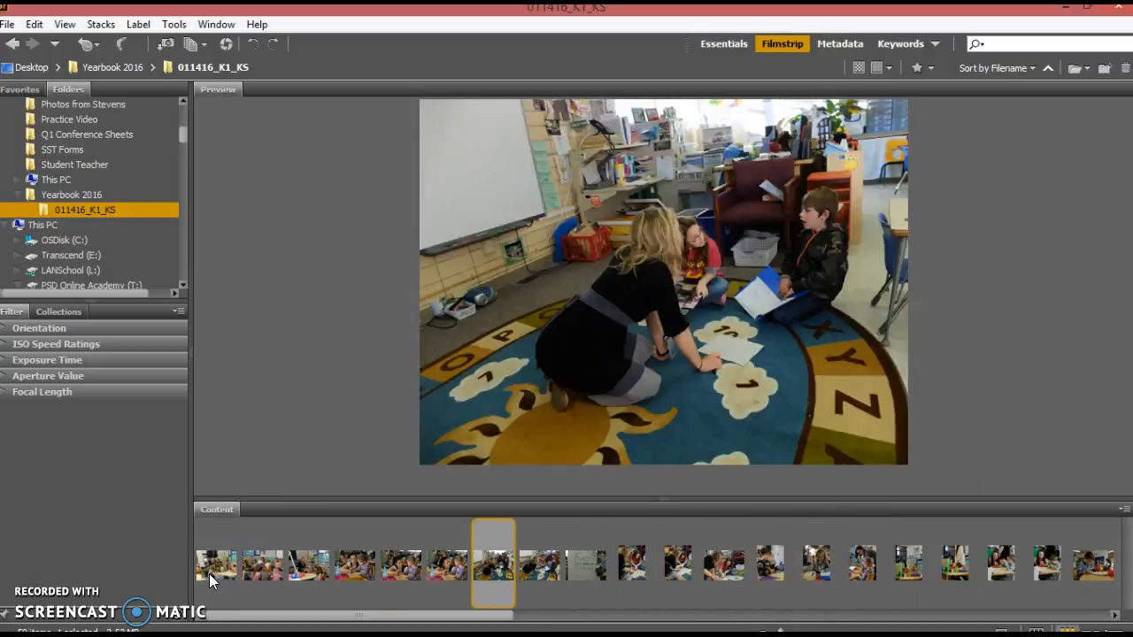
key("Left")
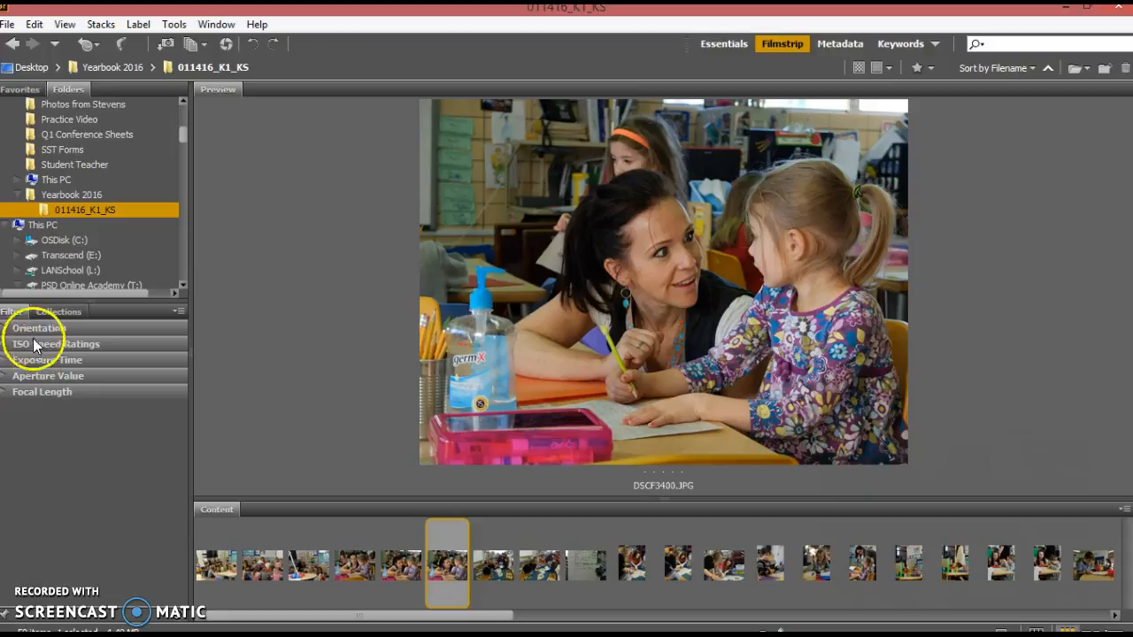
- Check the available filter categories, and flip through the photos from DSCF3395.JPG, going back to DSCF3398.JPG
left_click(177, 310)
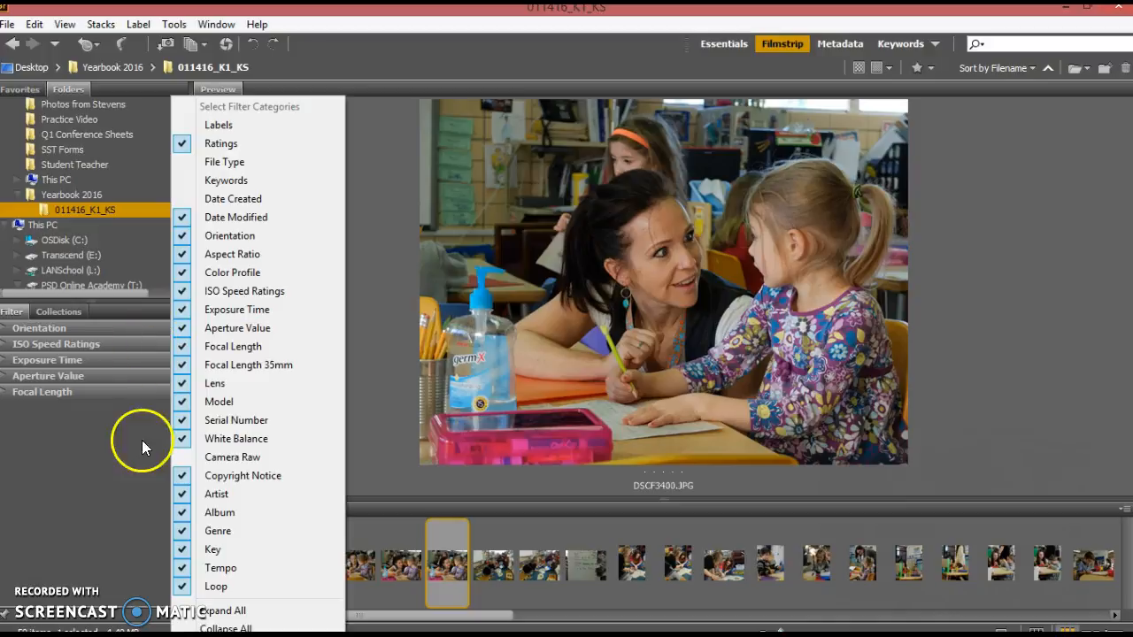
left_click(130, 463)
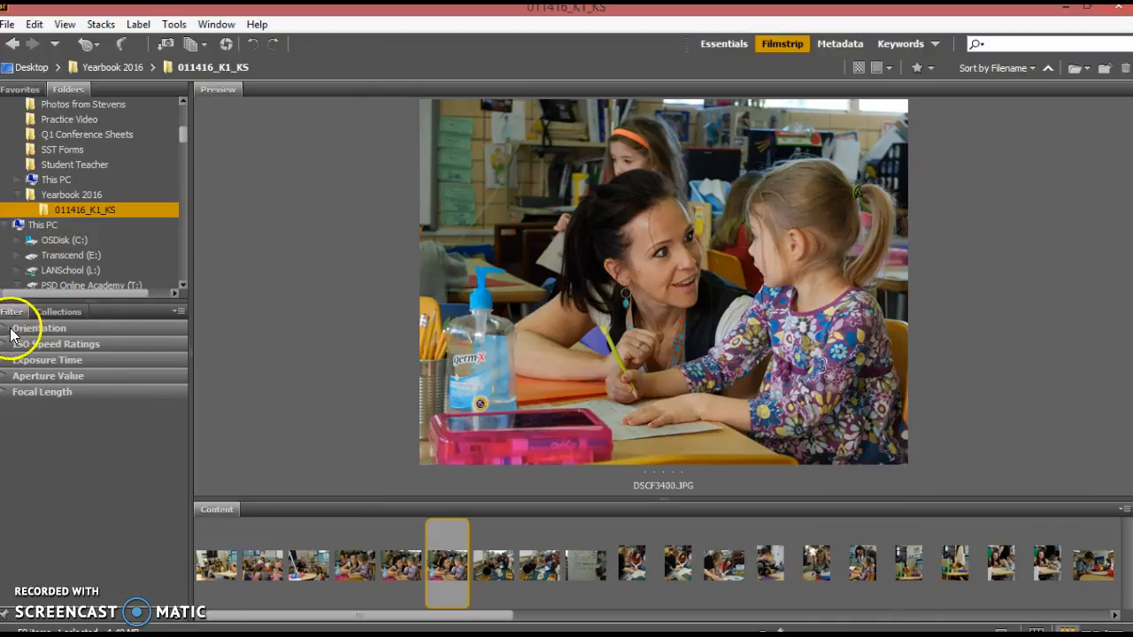
left_click(237, 555)
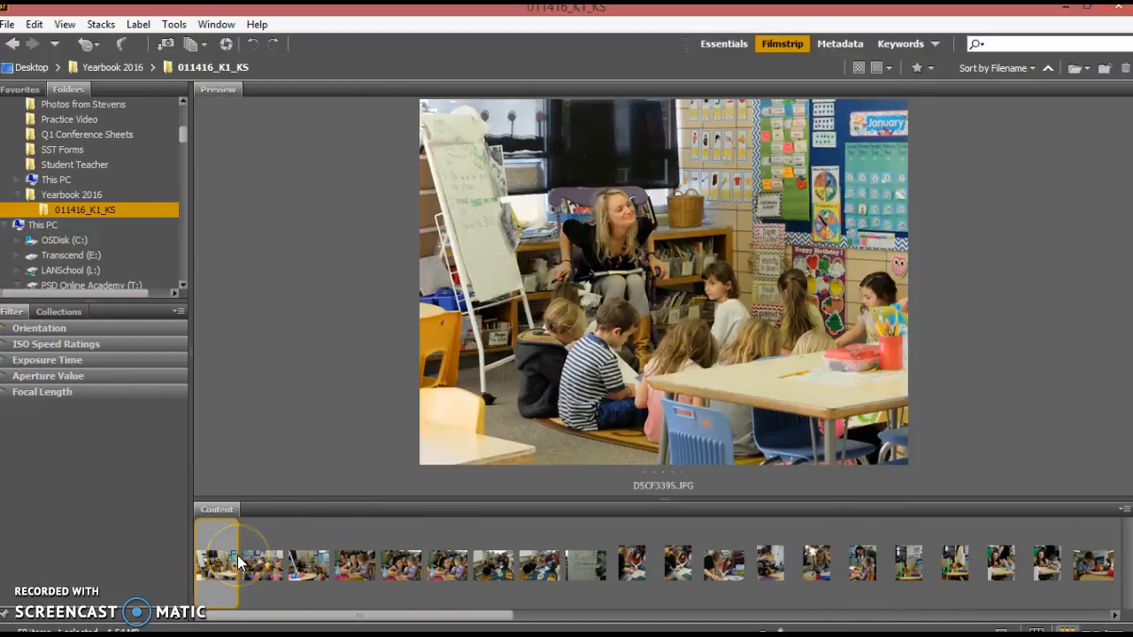
key("Right")
key("Right")
key("Right")
key("Right")
key("Right")
key("Right")
key("Right")
key("Right")
key("Left")
key("Left")
key("Left")
key("Left")
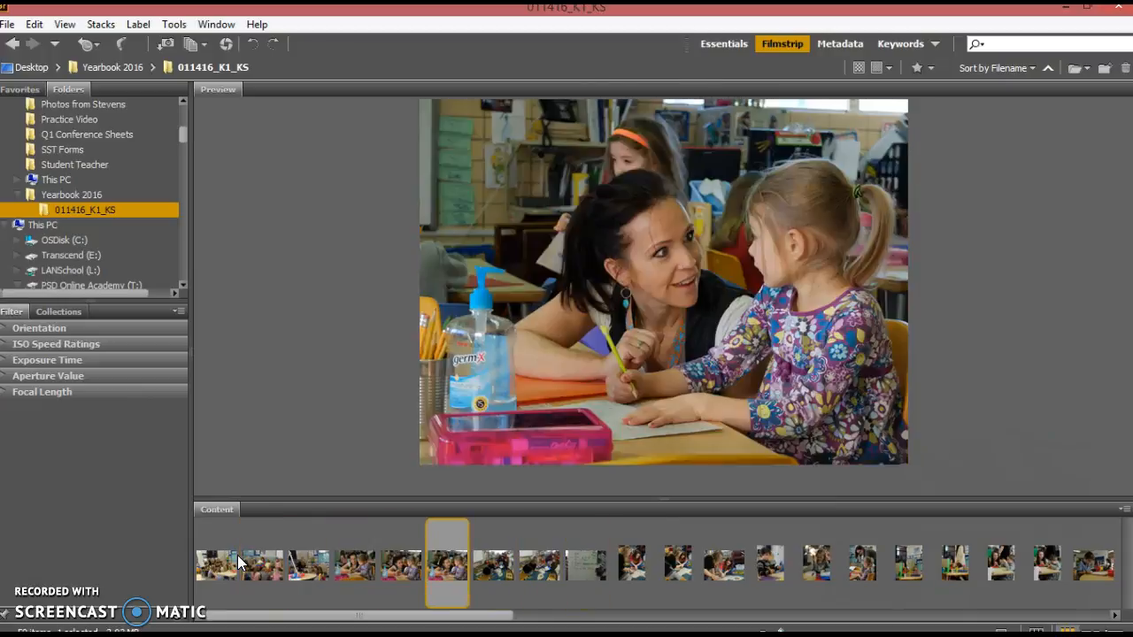
key("Left")
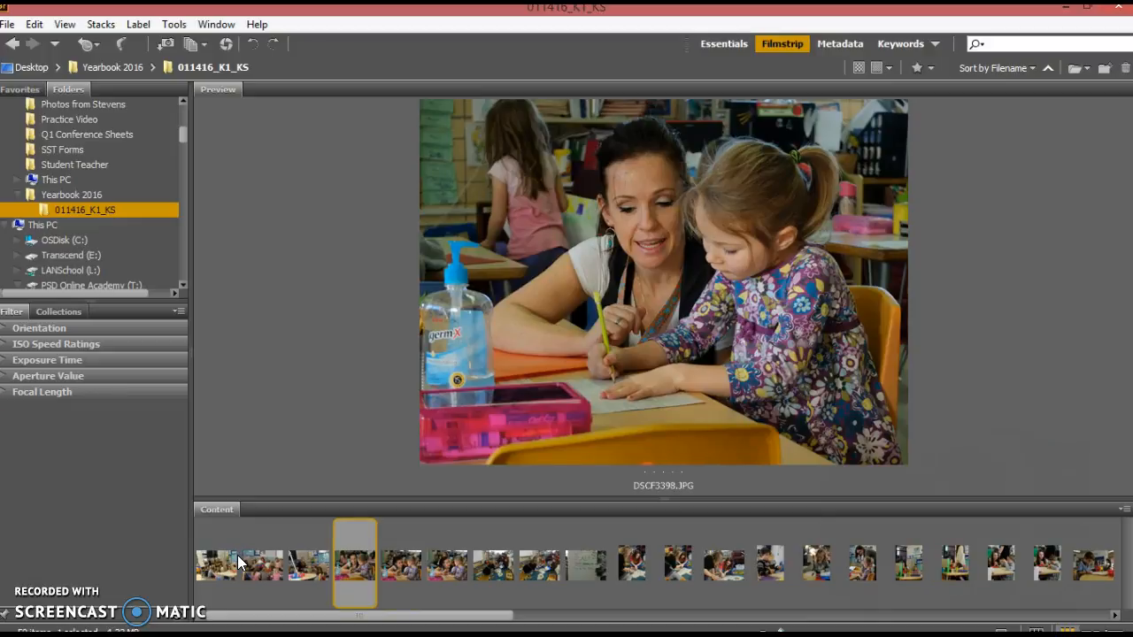
- Return to the first photo, DSCF3395.JPG, and give it a five-star rating
key("Left")
key("Left")
key("Left")
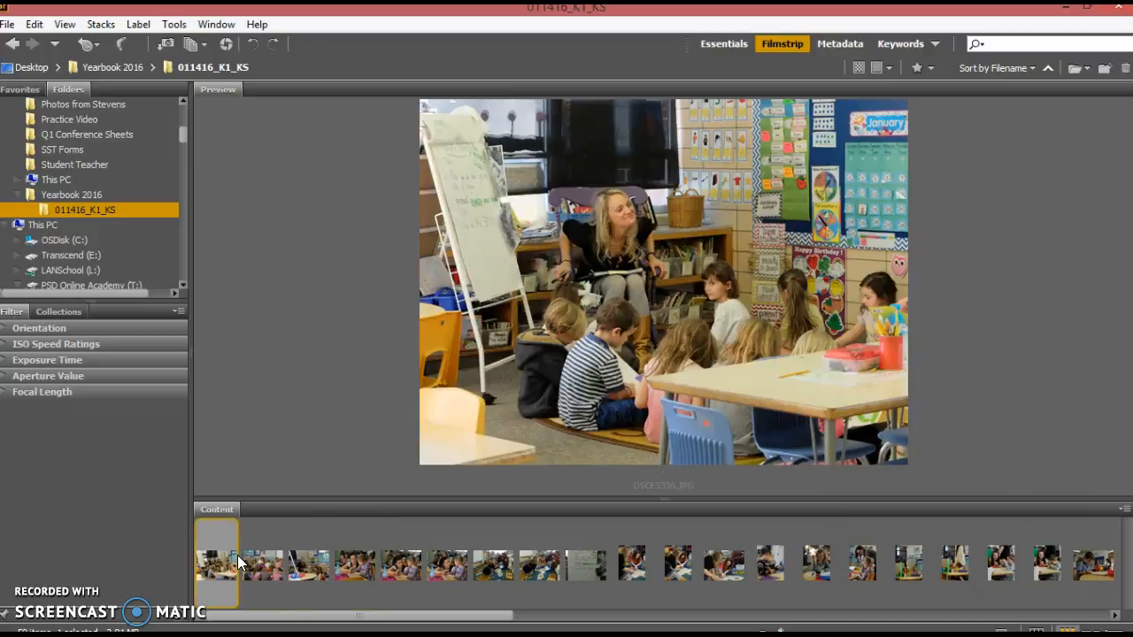
key("Right")
key("Left")
key("ctrl+5")
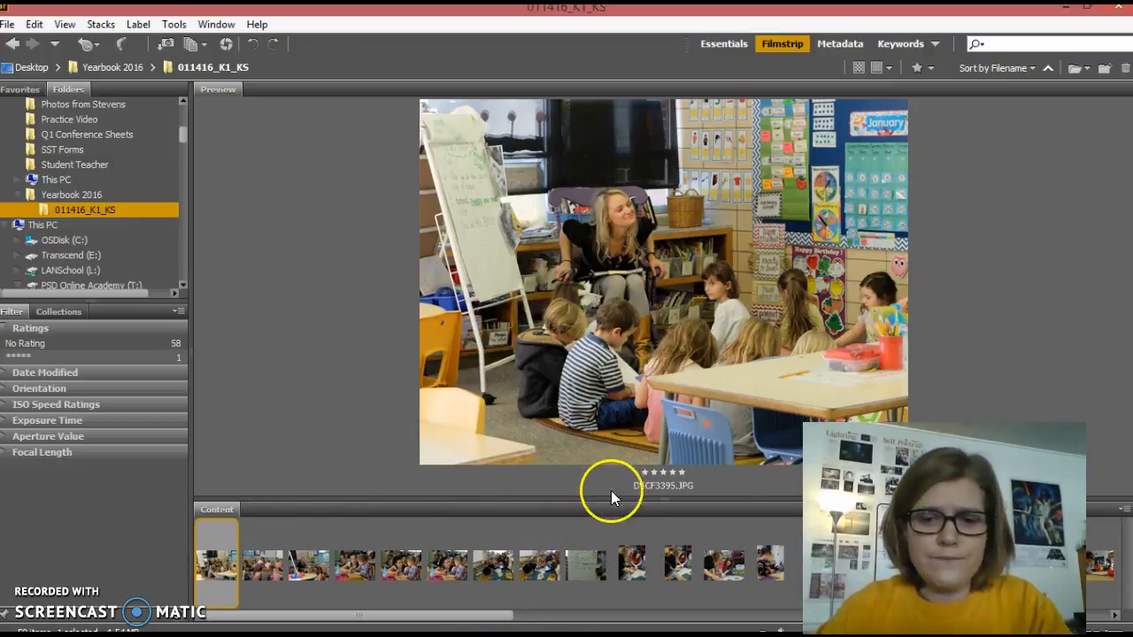
- Enlarge the thumbnail strip until ratings and file names show, and try filtering the photos by rating before clearing the filter
left_click_drag(633, 498, 635, 480)
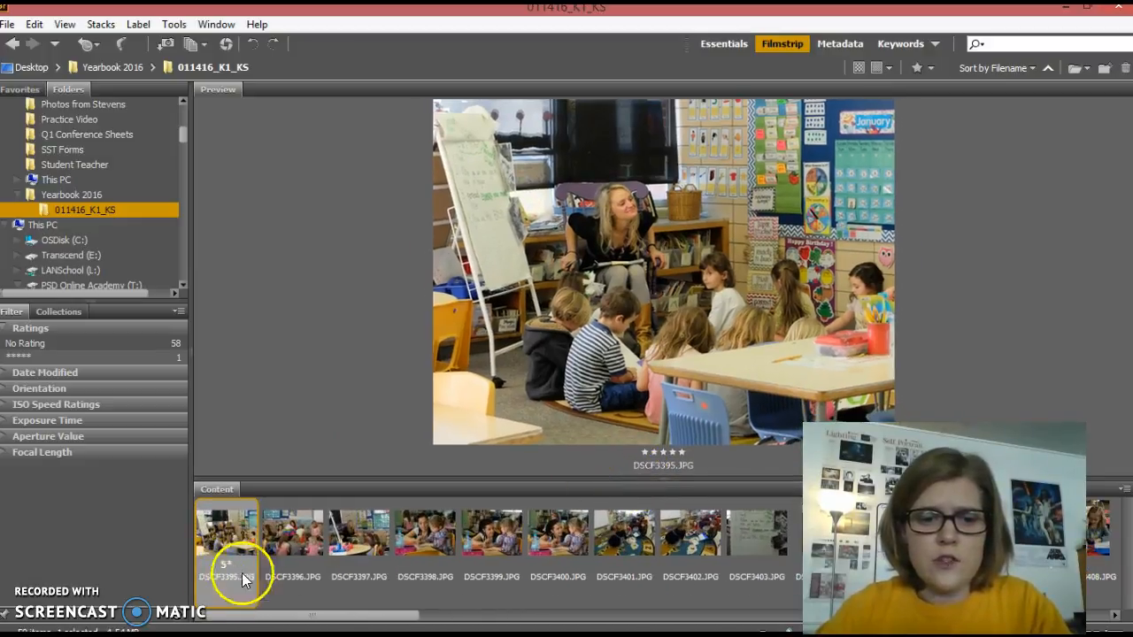
left_click(31, 349)
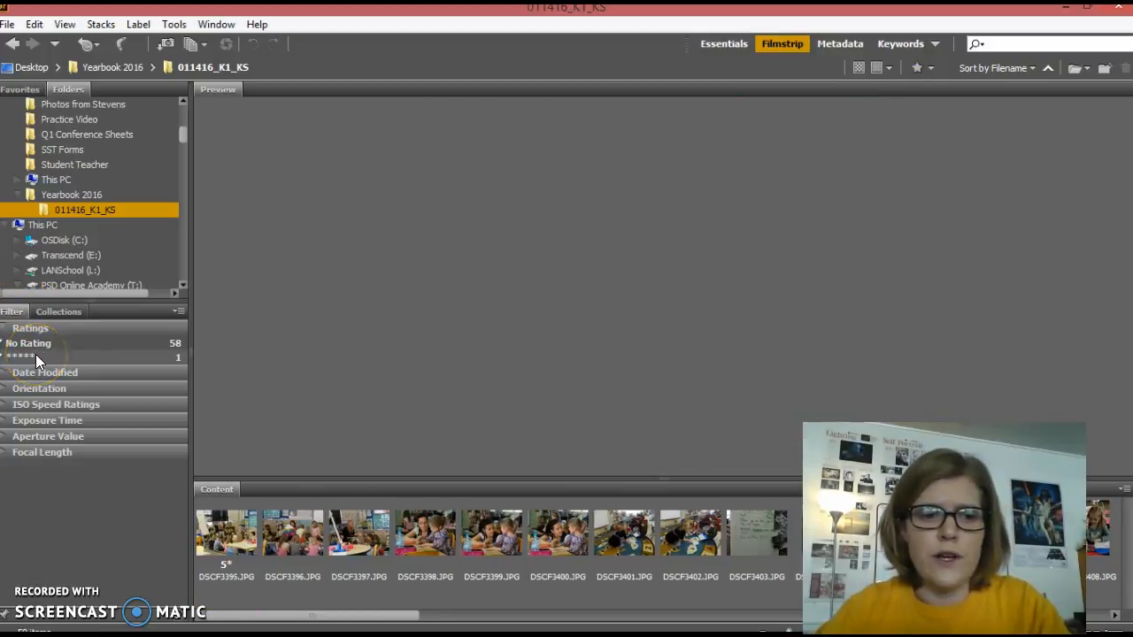
left_click(41, 345)
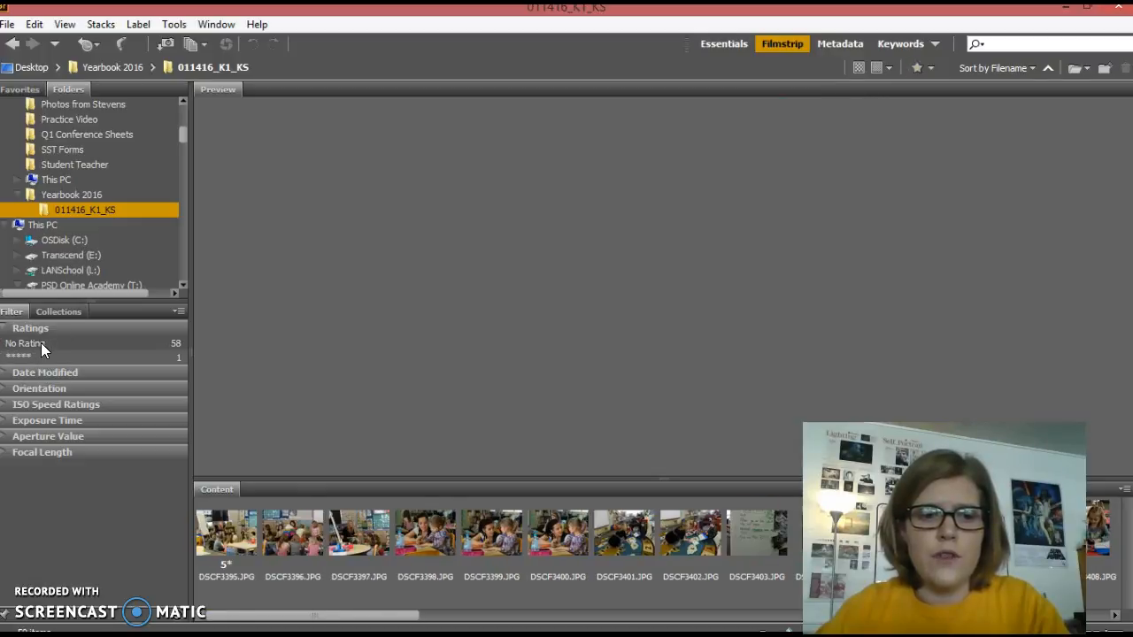
- Compare DSCF3396.JPG and DSCF3397.JPG by previewing them alternately, starting from the first photo
left_click(240, 530)
key("Right")
key("Right")
key("Right")
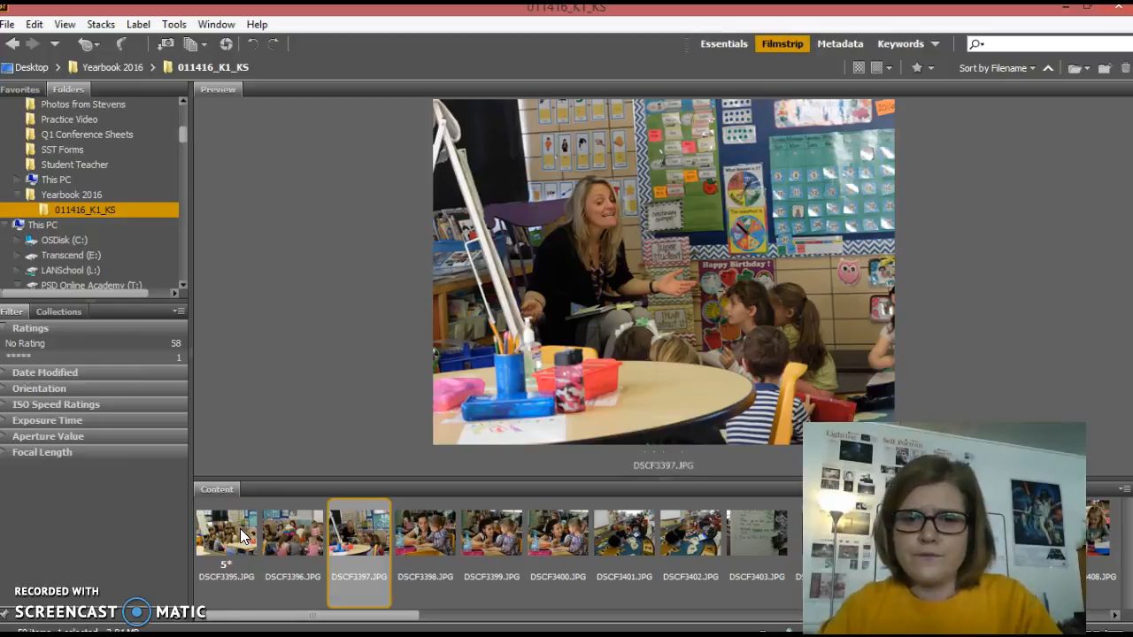
key("Left")
key("Right")
key("Left")
key("Right")
key("Left")
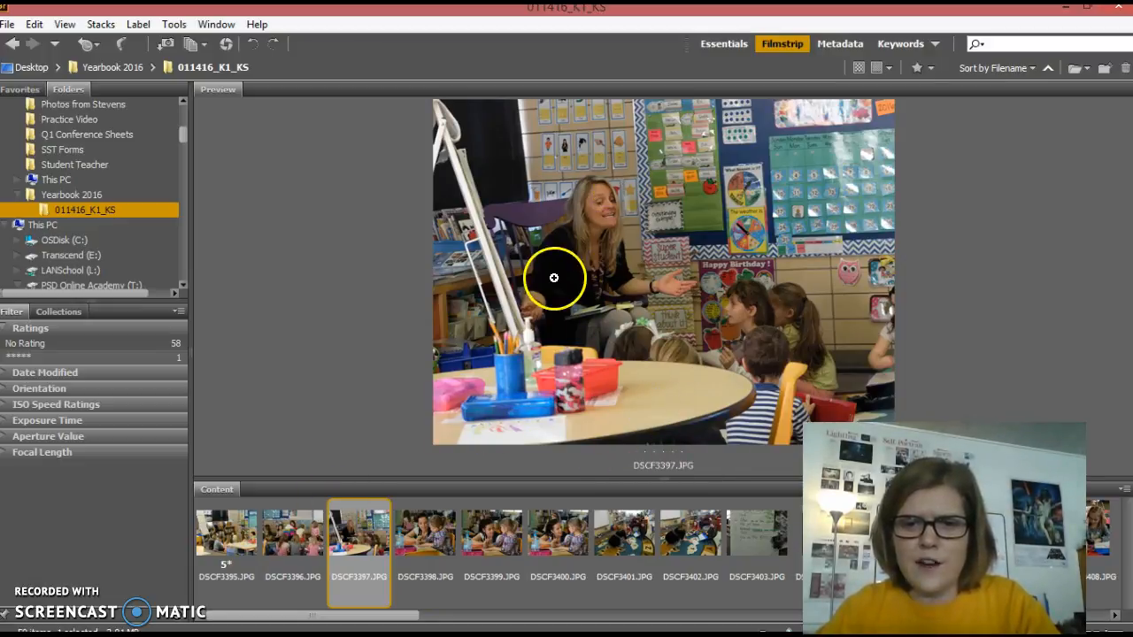
- Inspect the teacher's face and the nearby background in DSCF3397.JPG with the 100% magnifier, and close it
left_click_drag(599, 207, 632, 239)
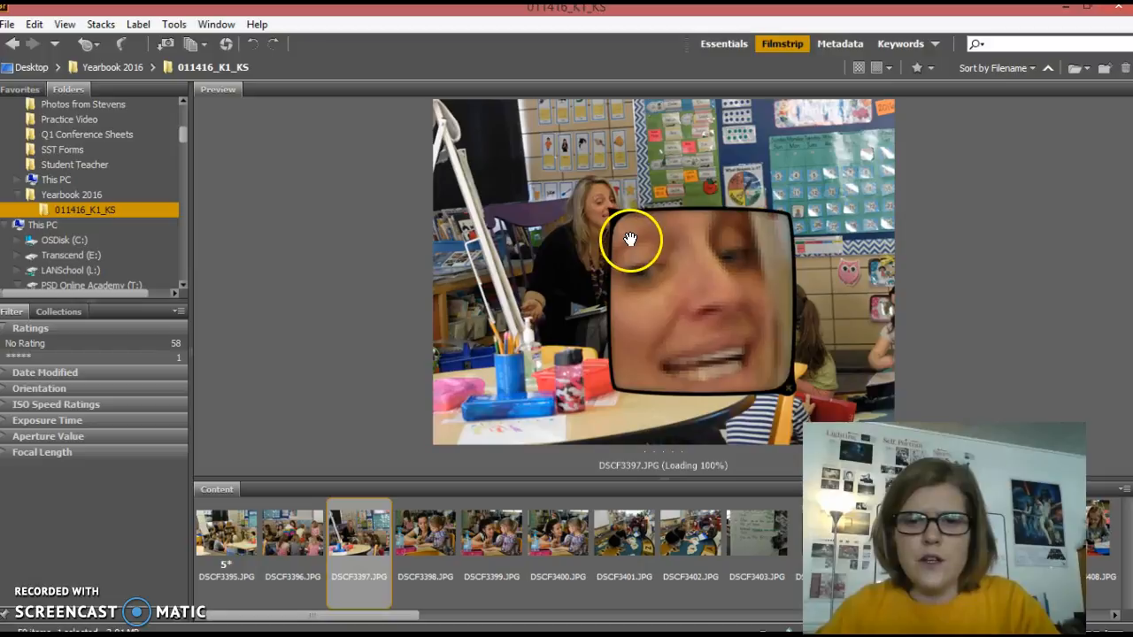
left_click(631, 240)
left_click(639, 260)
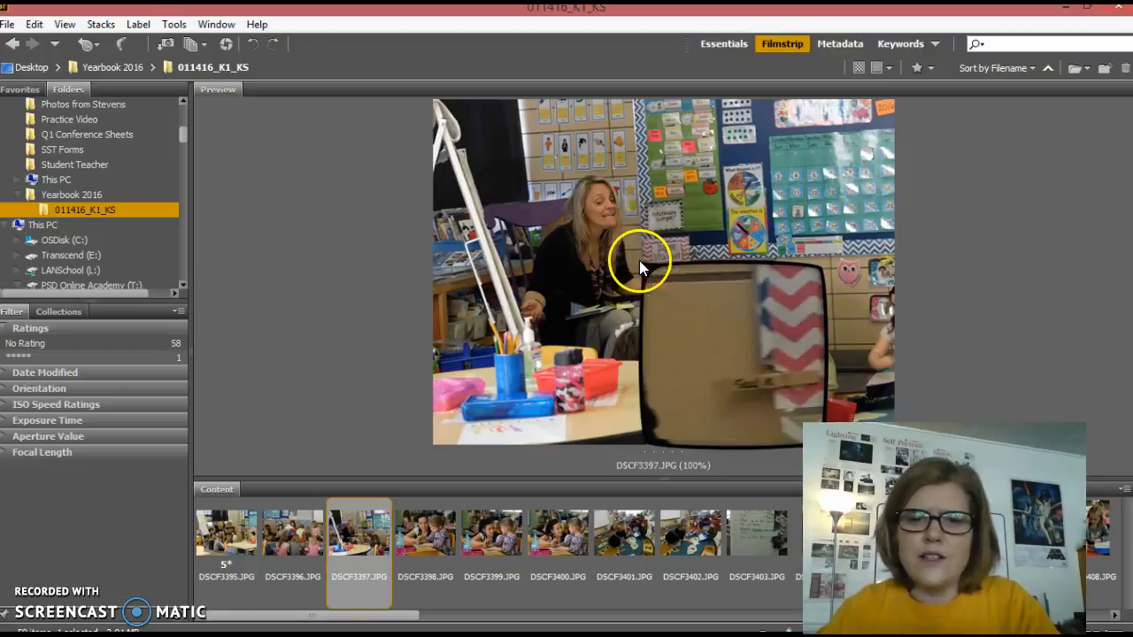
left_click(696, 369)
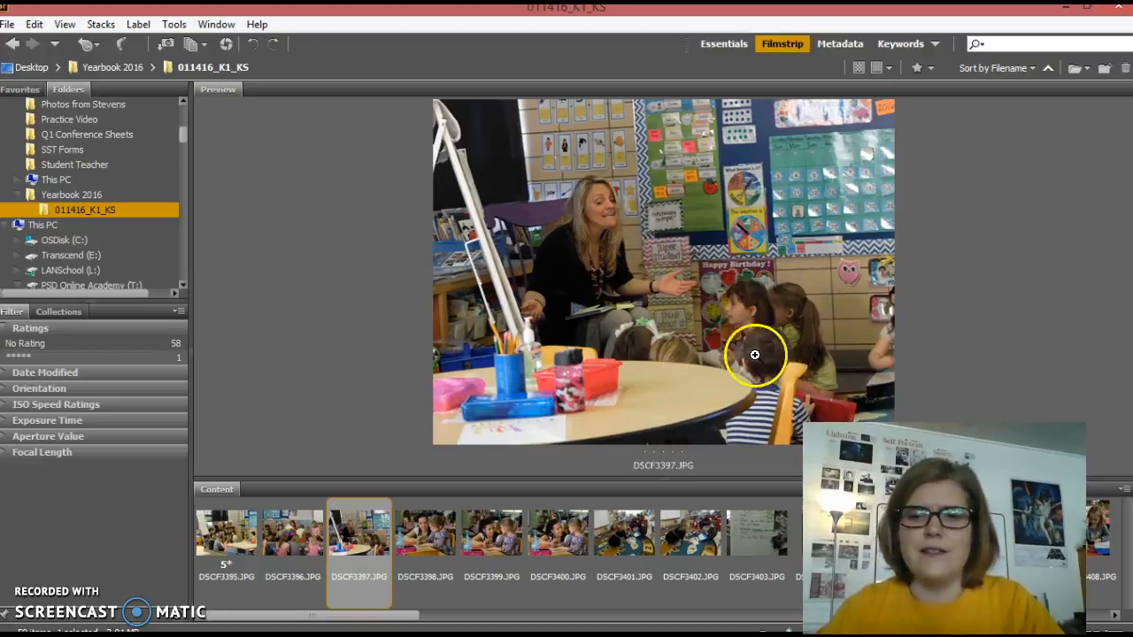
- Compare the similar shots DSCF3398.JPG to DSCF3400.JPG in the preview and continue to DSCF3401.JPG
key("Right")
key("Right")
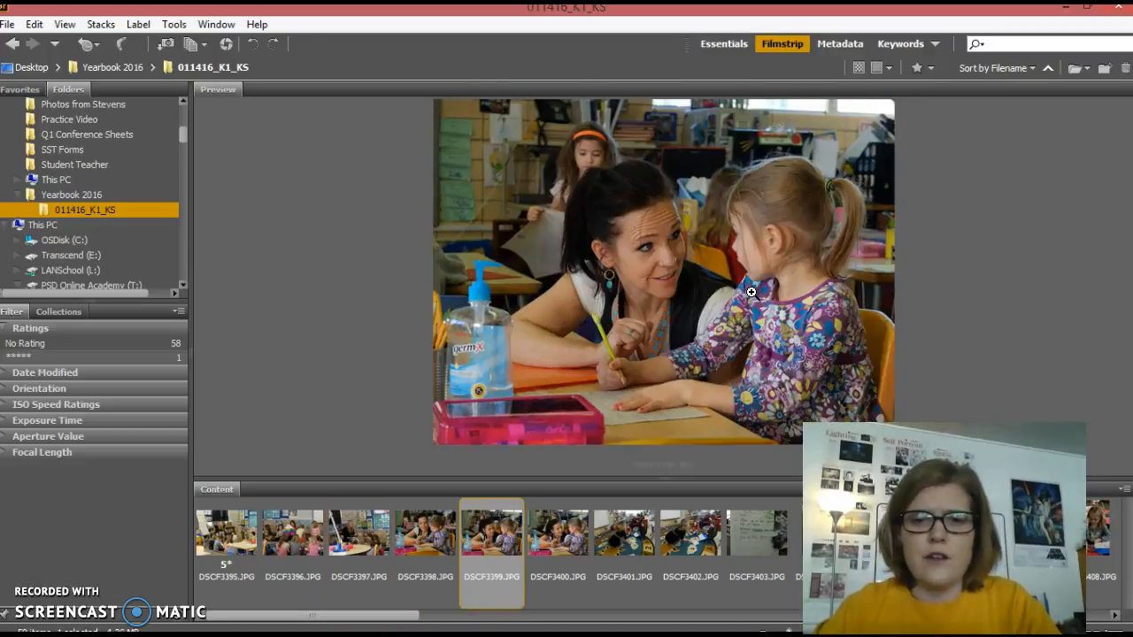
key("Left")
key("Right")
key("Right")
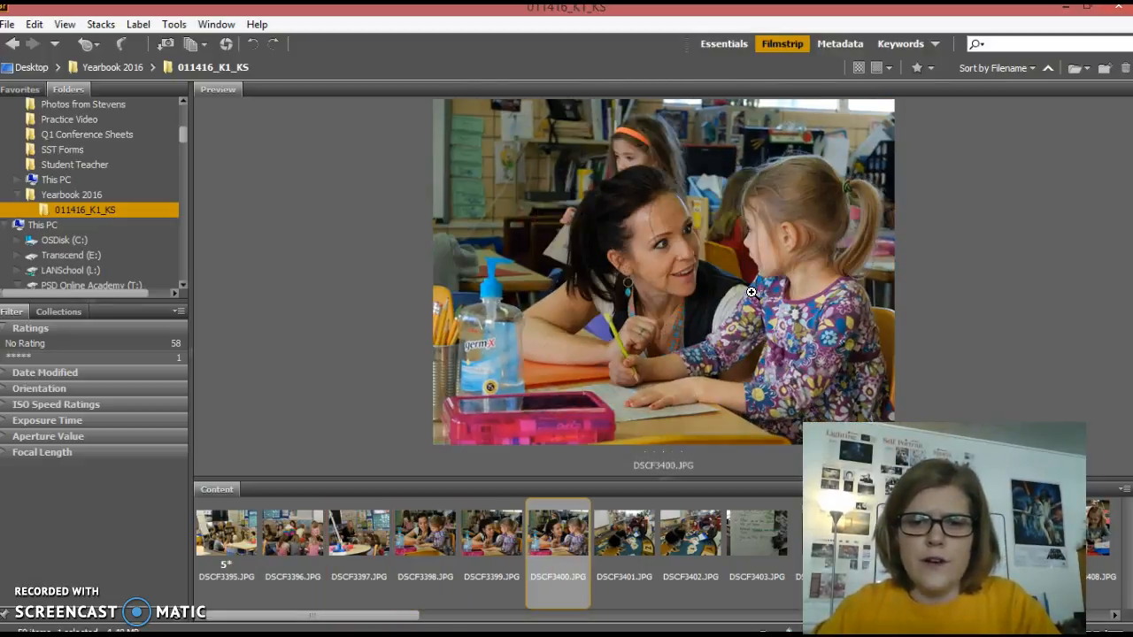
key("Left")
key("Right")
key("Right")
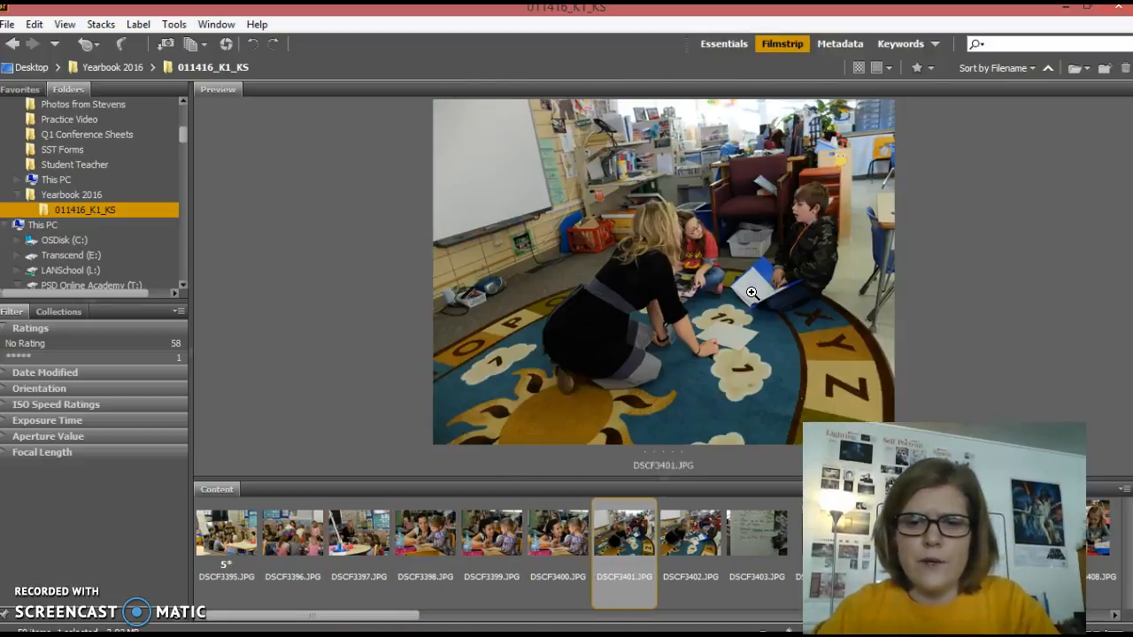
- Compare DSCF3398.JPG and DSCF3399.JPG with the neighbouring shots and give both photos a five-star rating
key("Left")
key("Left")
key("Left")
key("Right")
key("Left")
key("ctrl+5")
key("Right")
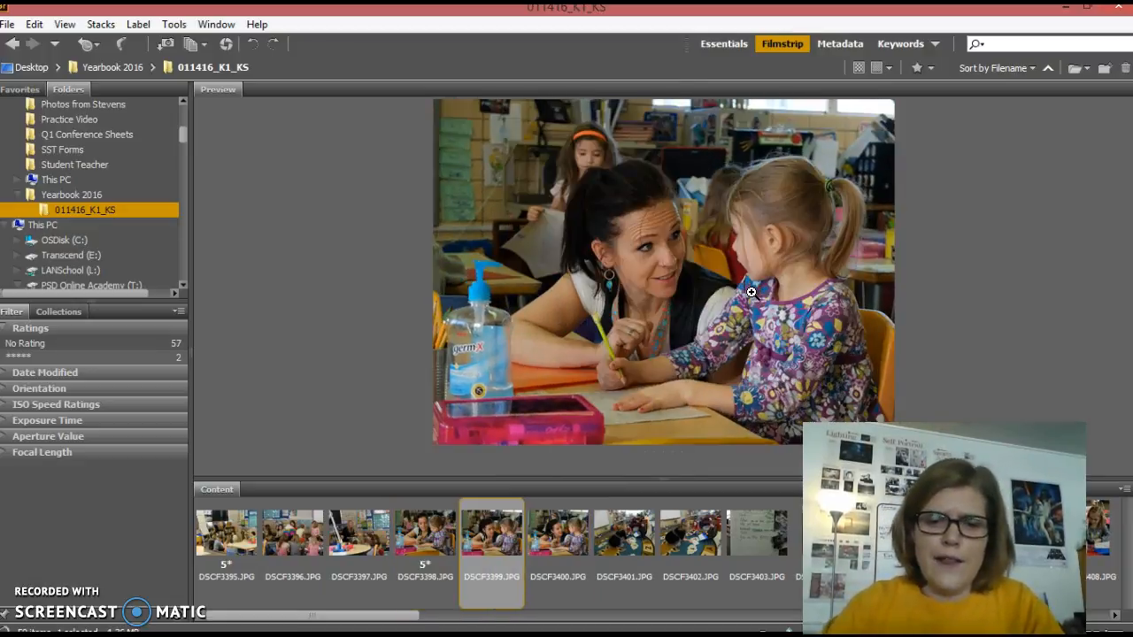
key("ctrl+5")
- Continue through the photos, giving DSCF3402.JPG and DSCF3404.JPG five-star ratings
key("Left")
key("Right")
key("Right")
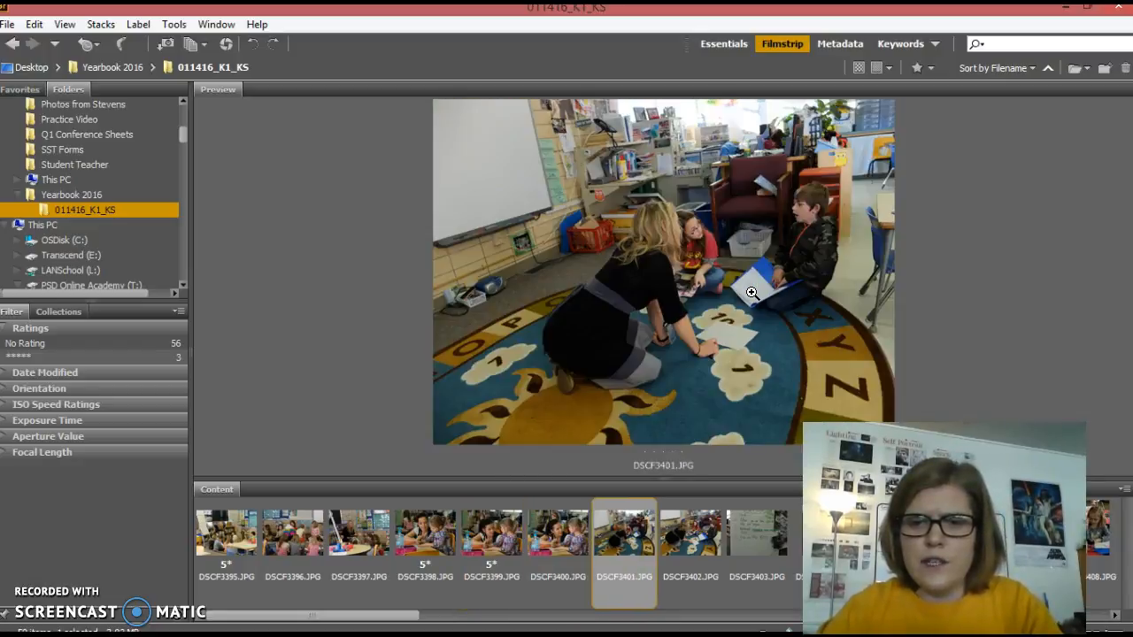
key("Right")
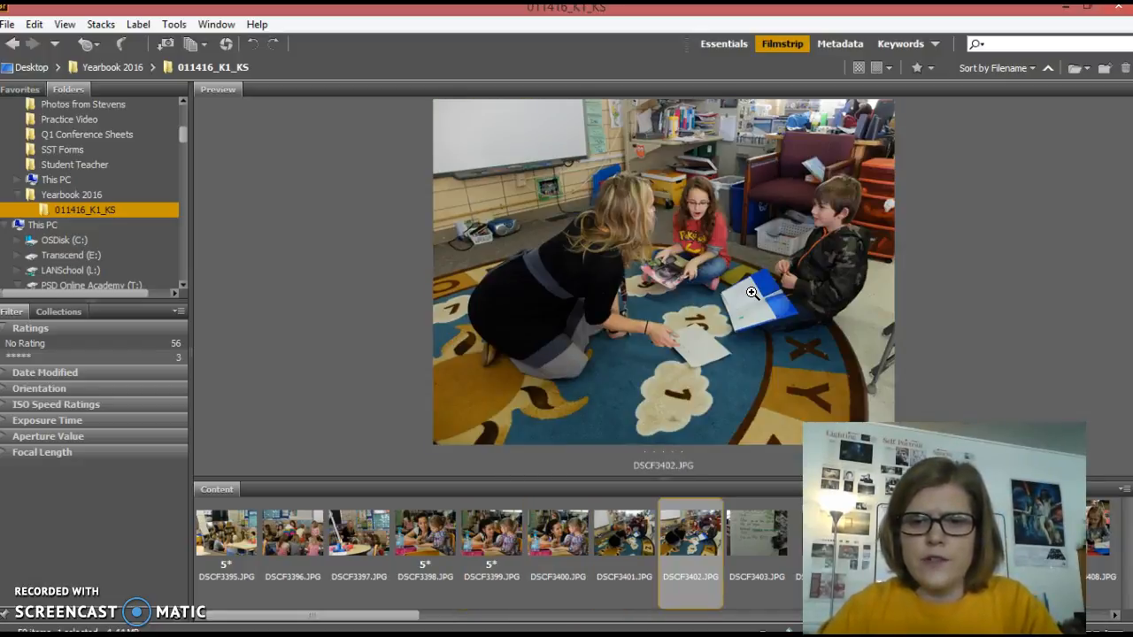
key("ctrl+5")
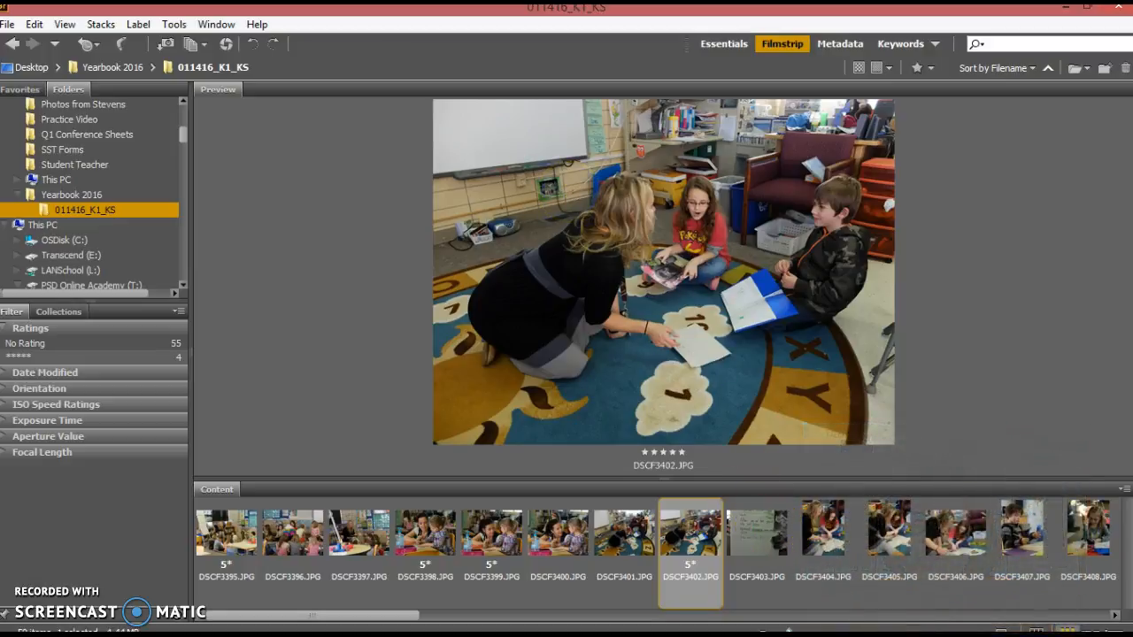
left_click(803, 536)
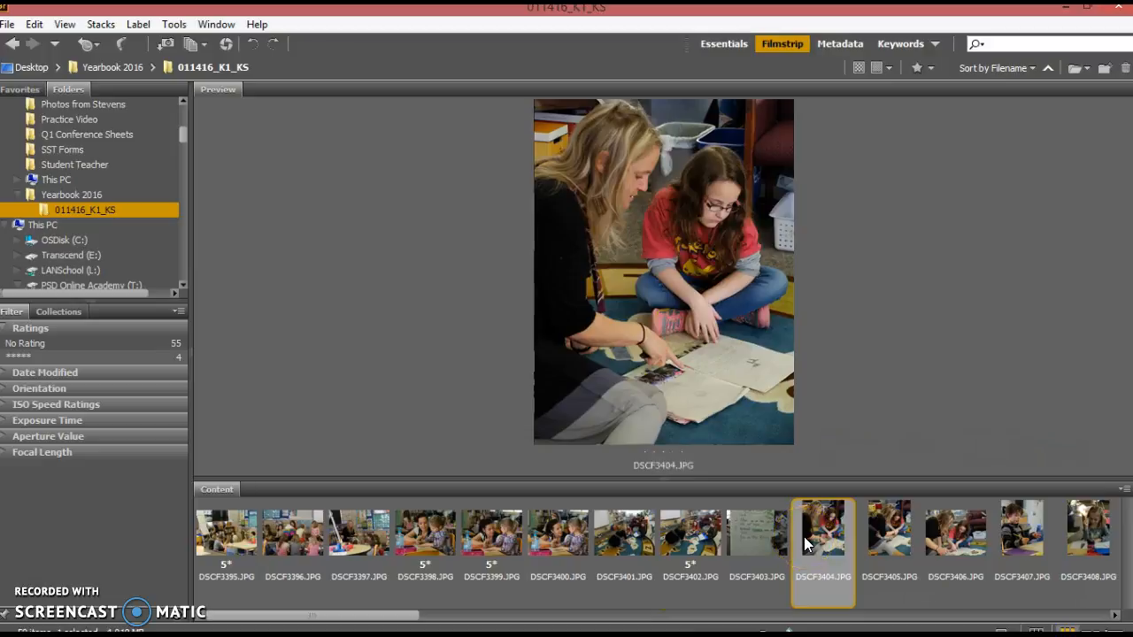
key("ctrl+5")
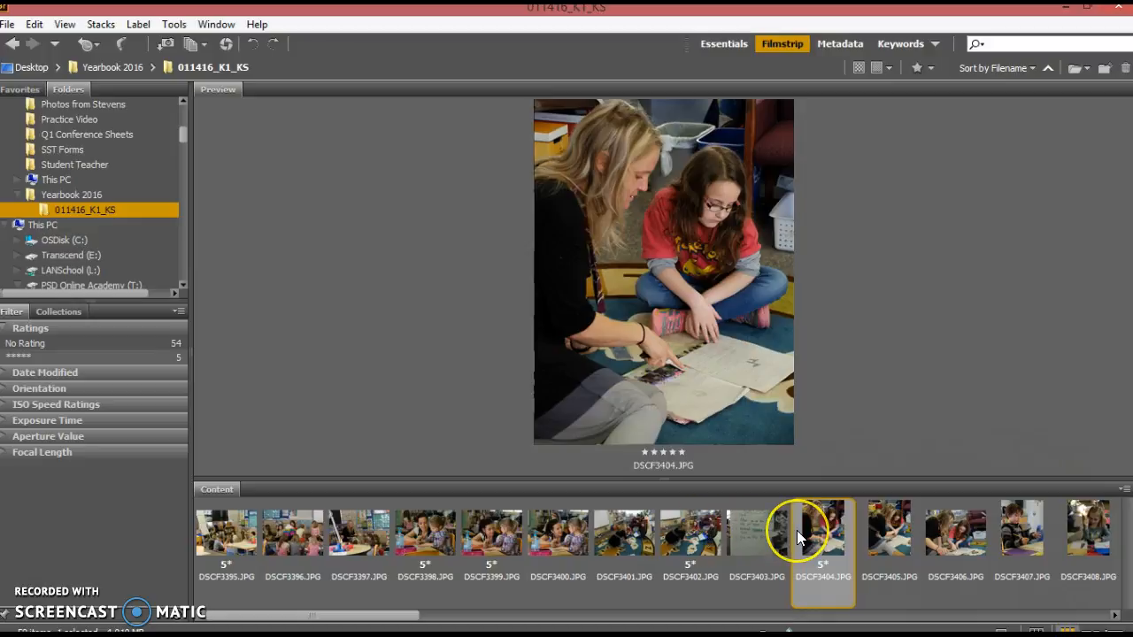
- Compare the shots from DSCF3405.JPG onward and rate DSCF3406.JPG and DSCF3407.JPG five stars
key("Right")
key("Right")
key("Right")
key("Left")
key("ctrl+5")
key("Right")
key("Right")
key("Left")
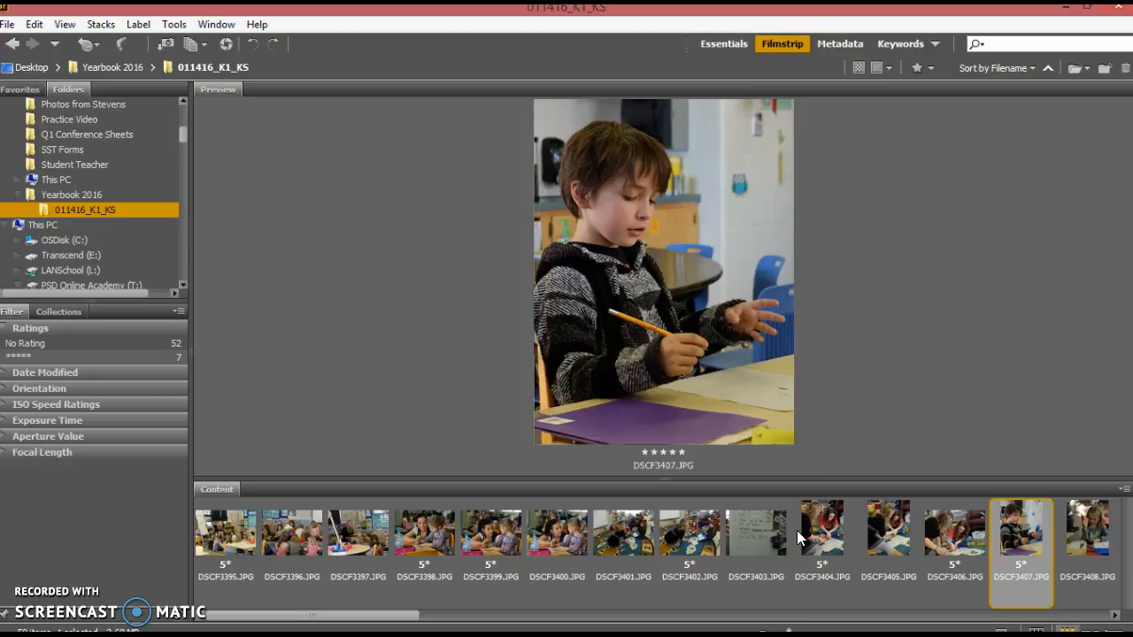
- Preview the photos from DSCF3408.JPG to DSCF3413.JPG, going back and forth between the similar shots
key("Right")
key("Right")
key("Right")
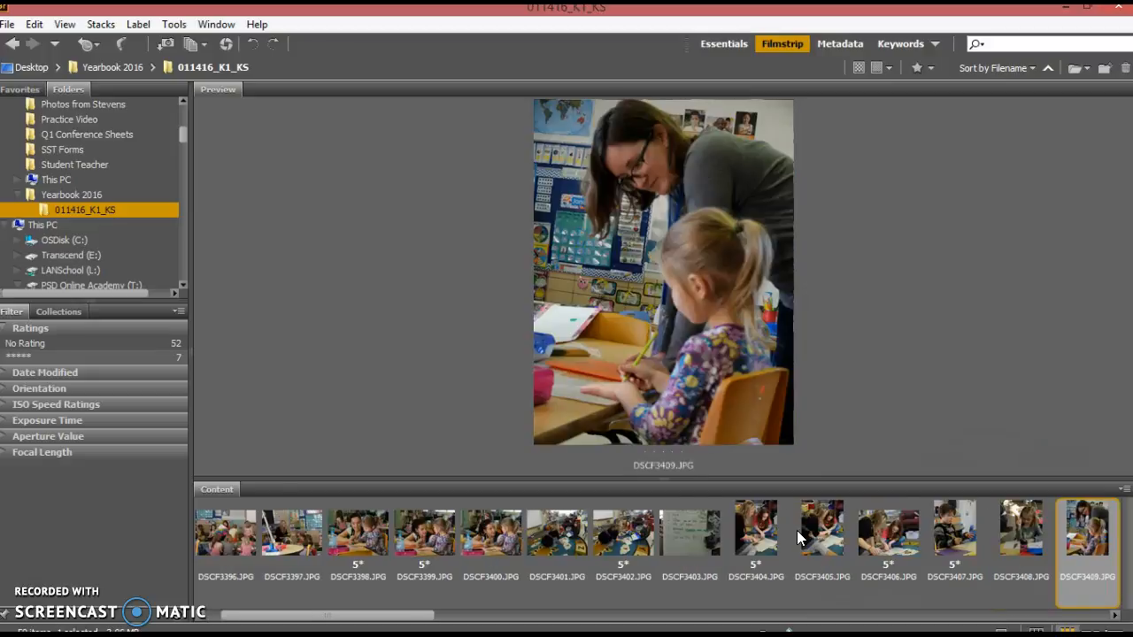
key("Right")
key("Right")
key("Right")
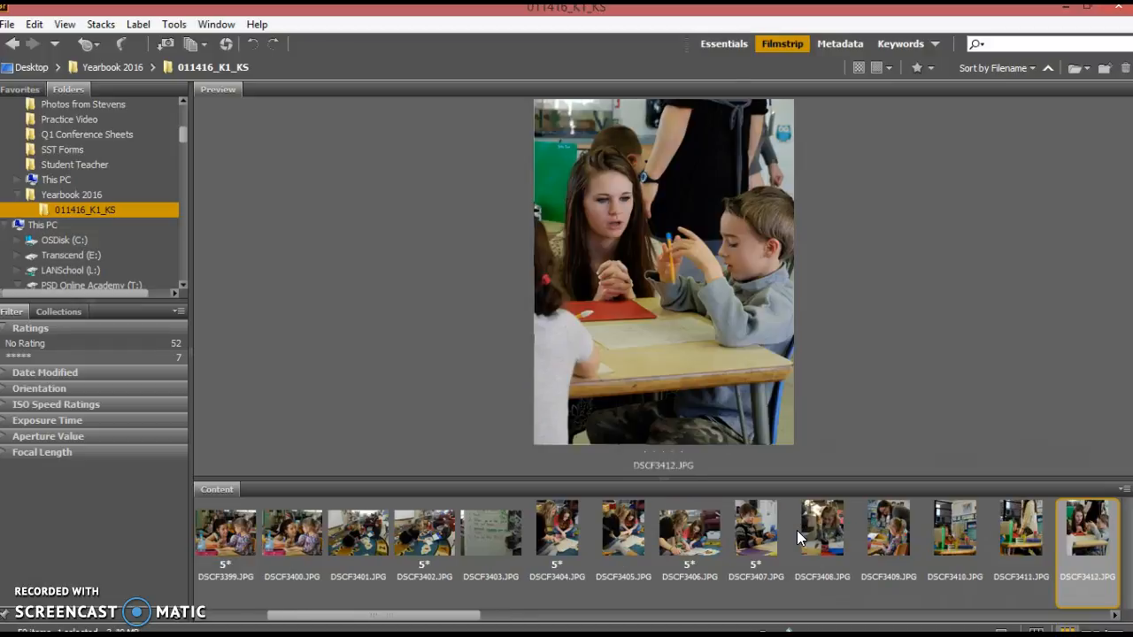
key("Right")
key("Left")
key("Left")
key("Left")
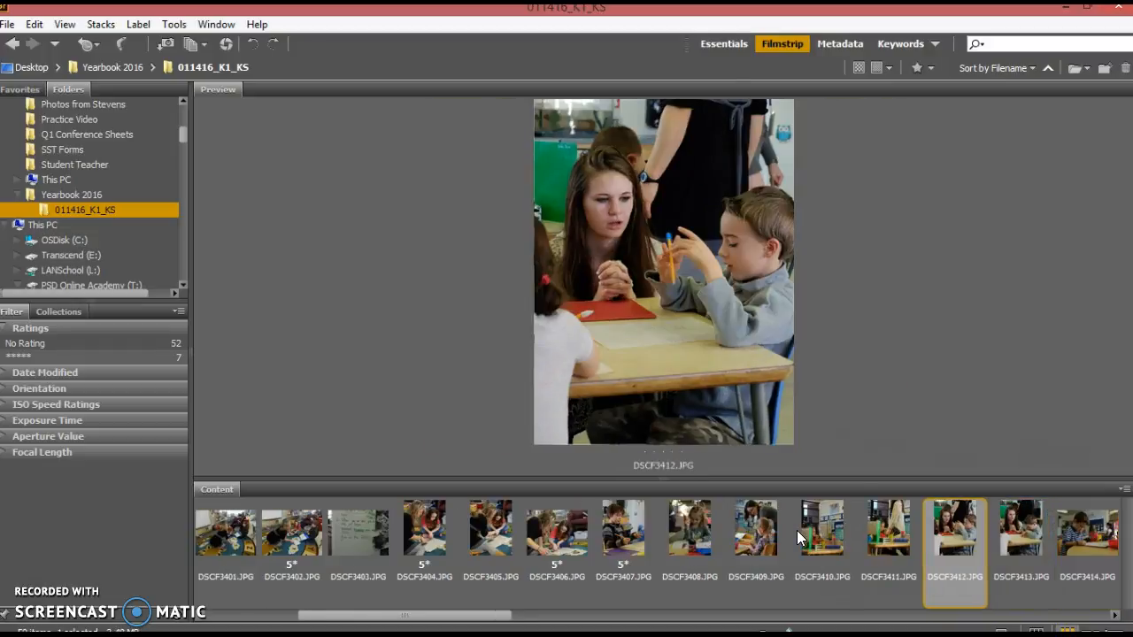
key("Right")
key("Right")
key("Right")
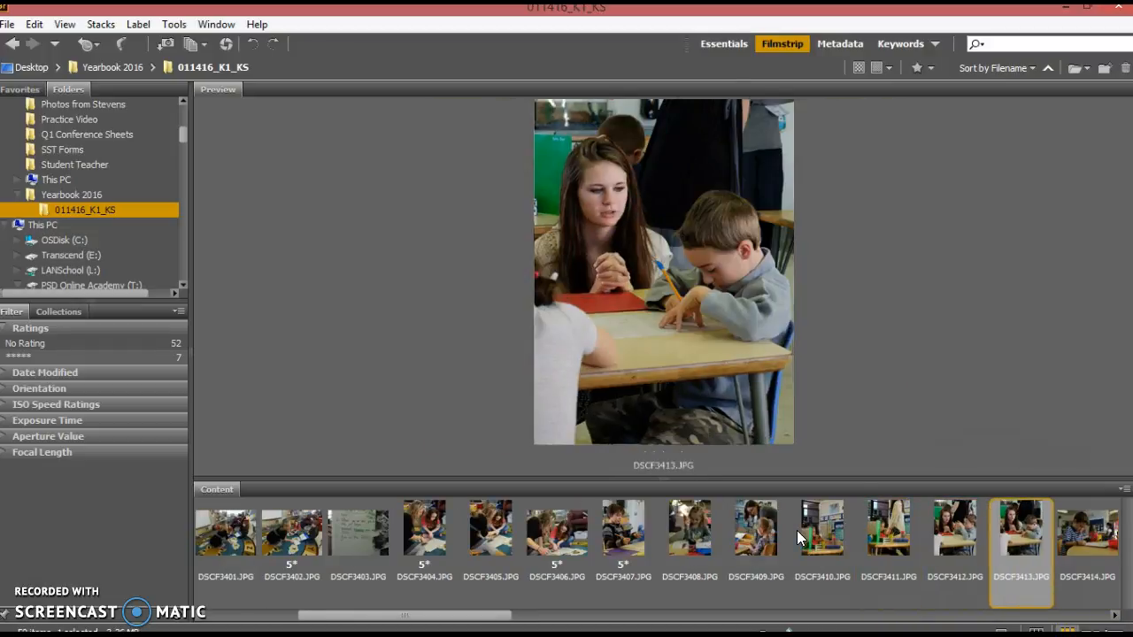
- Preview the following similar shots up to DSCF3417.JPG and give DSCF3417.JPG a five-star rating
key("Right")
key("Right")
key("Right")
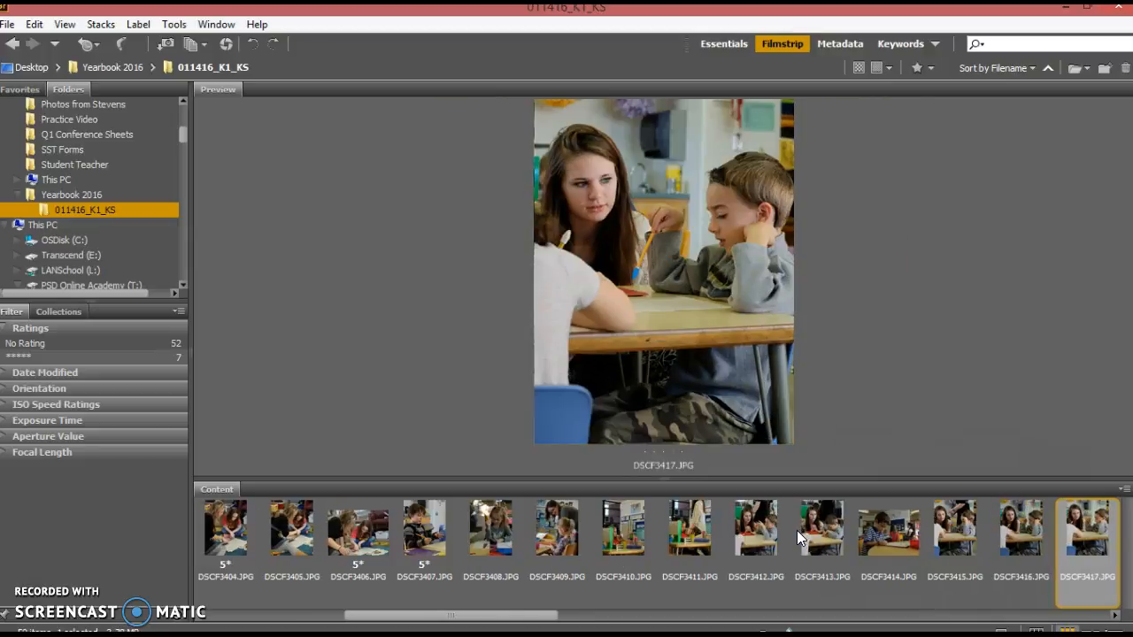
key("ctrl+5")
- Preview the photos from DSCF3418.JPG onward and give DSCF3421.JPG a five-star rating
key("Right")
key("Right")
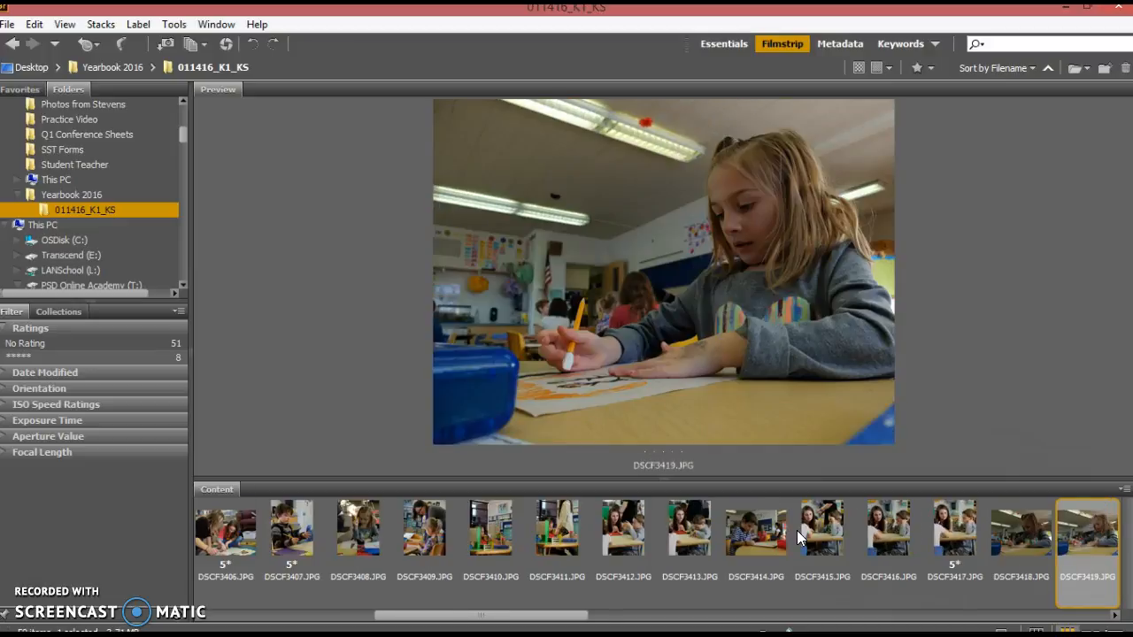
key("Right")
key("Right")
key("Left")
key("Right")
key("ctrl+5")
- Go back past DSCF3420.JPG to DSCF3419.JPG and rate it five stars
key("Left")
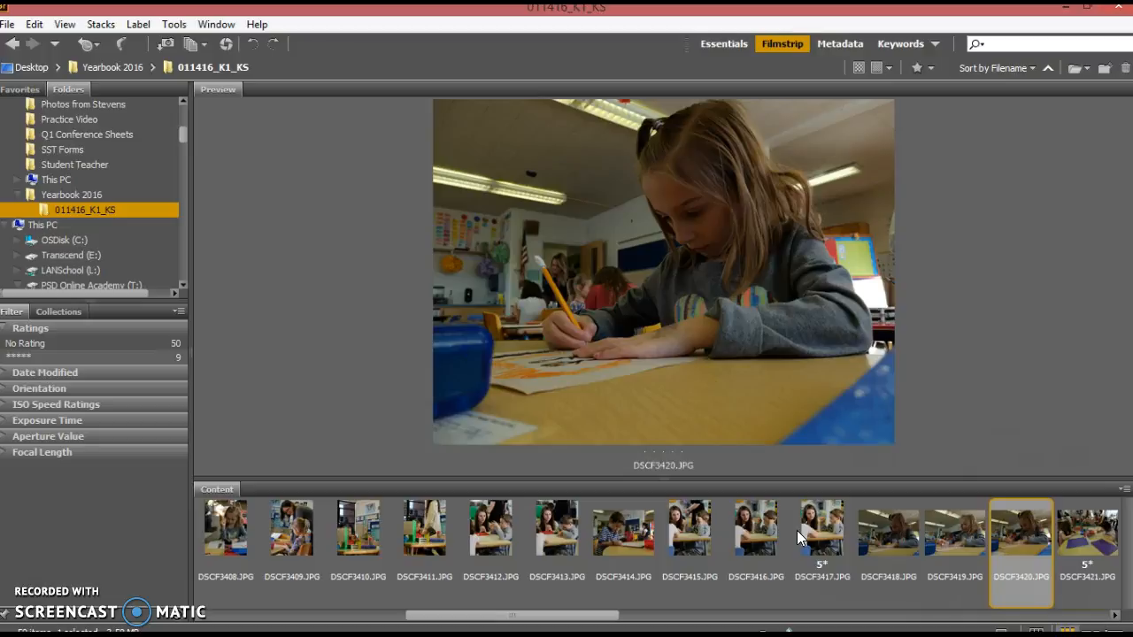
key("Left")
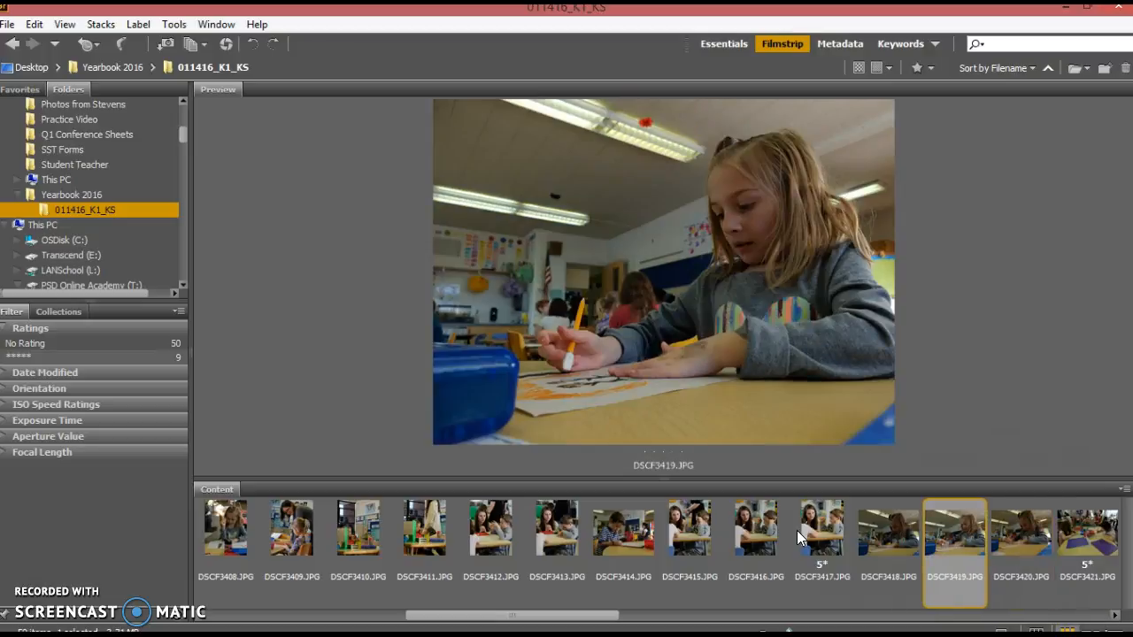
key("ctrl+5")
- Compare DSCF3421.JPG with the similar table shots beside it and give DSCF3422.JPG a five-star rating
key("Right")
key("Right")
key("Right")
key("Right")
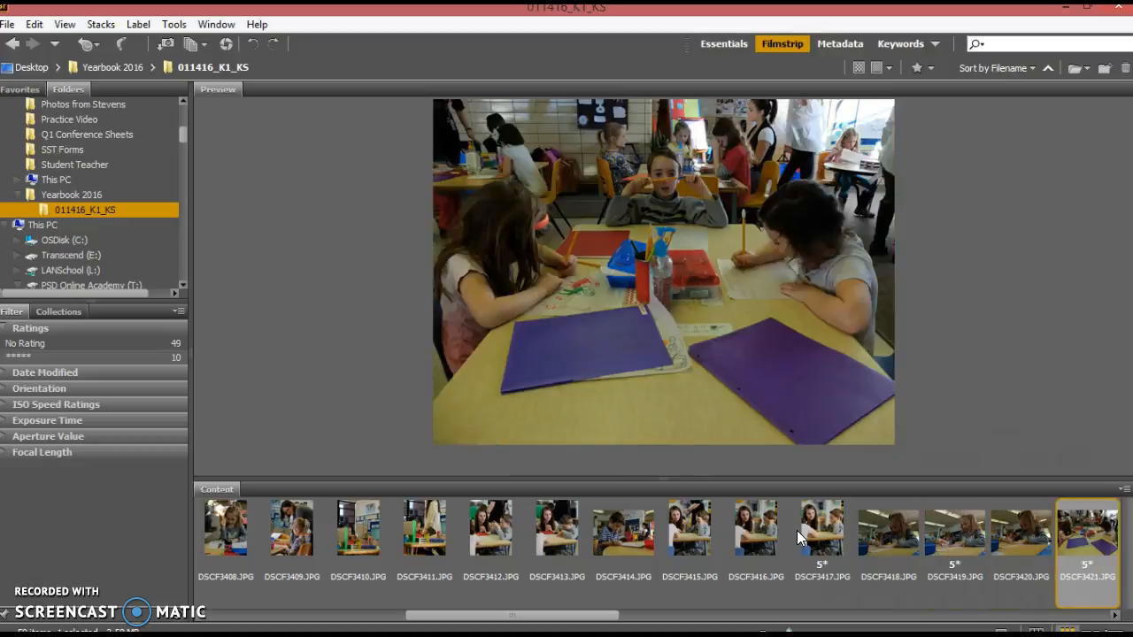
key("Right")
key("Left")
key("Left")
key("Left")
key("Right")
key("Right")
key("Left")
key("ctrl+5")
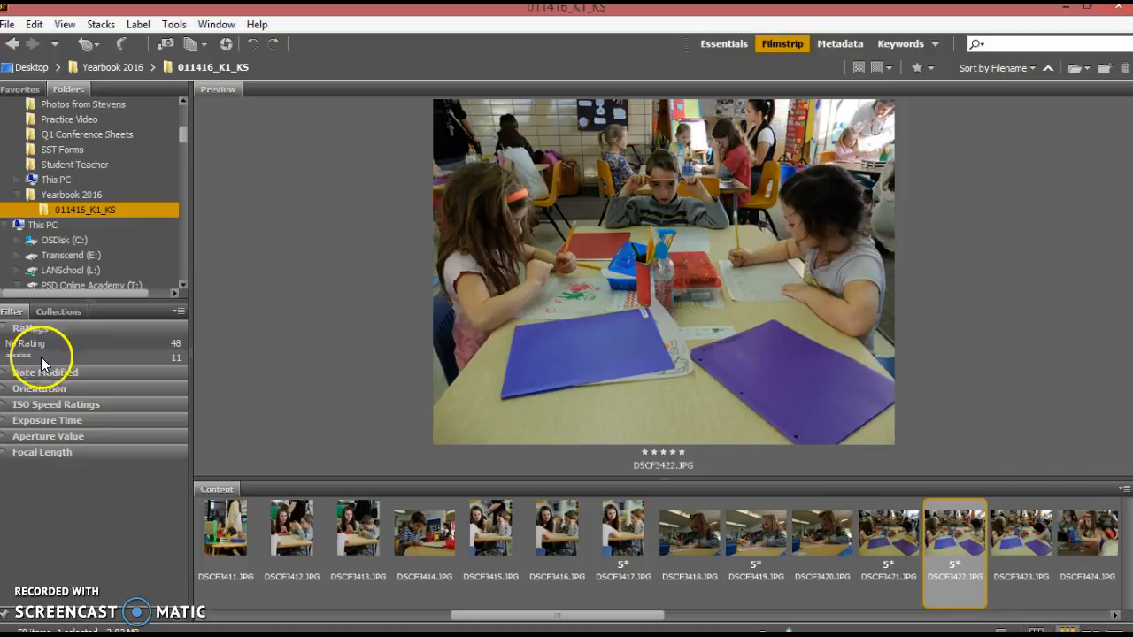
- Filter the folder to five-star photos only and preview the kept shots from DSCF3395.JPG to DSCF3407.JPG
left_click(90, 359)
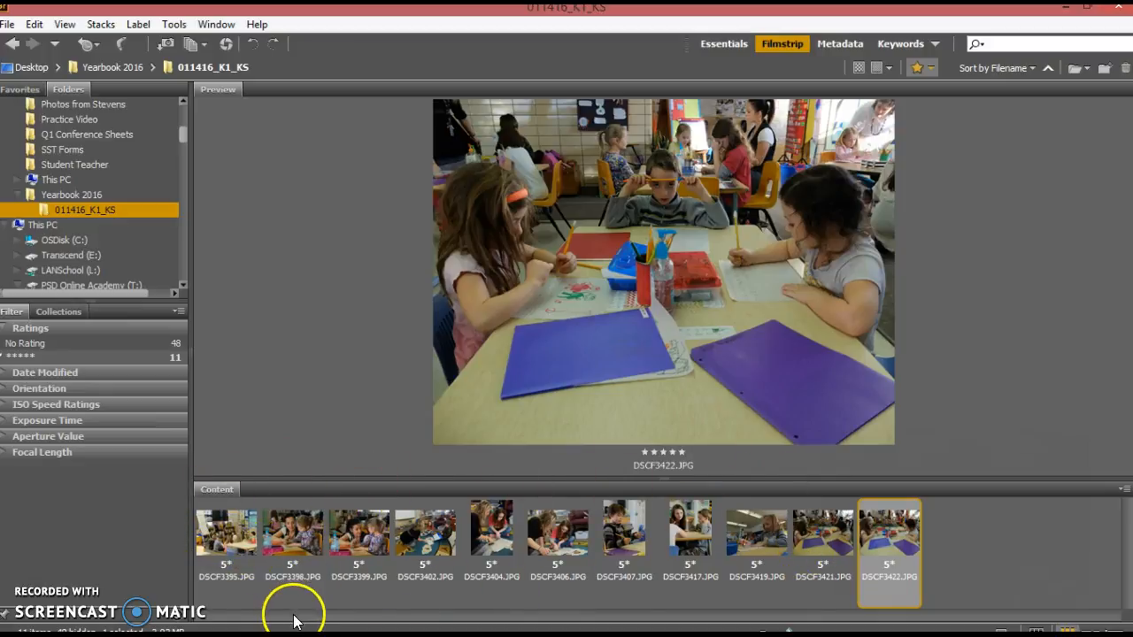
left_click(236, 534)
left_click(292, 536)
left_click(359, 537)
left_click(424, 537)
left_click(558, 538)
left_click(623, 542)
- Compare the five-star photos DSCF3398.JPG and DSCF3399.JPG by previewing them alternately
left_click(334, 538)
left_click(309, 535)
left_click(381, 540)
left_click(323, 535)
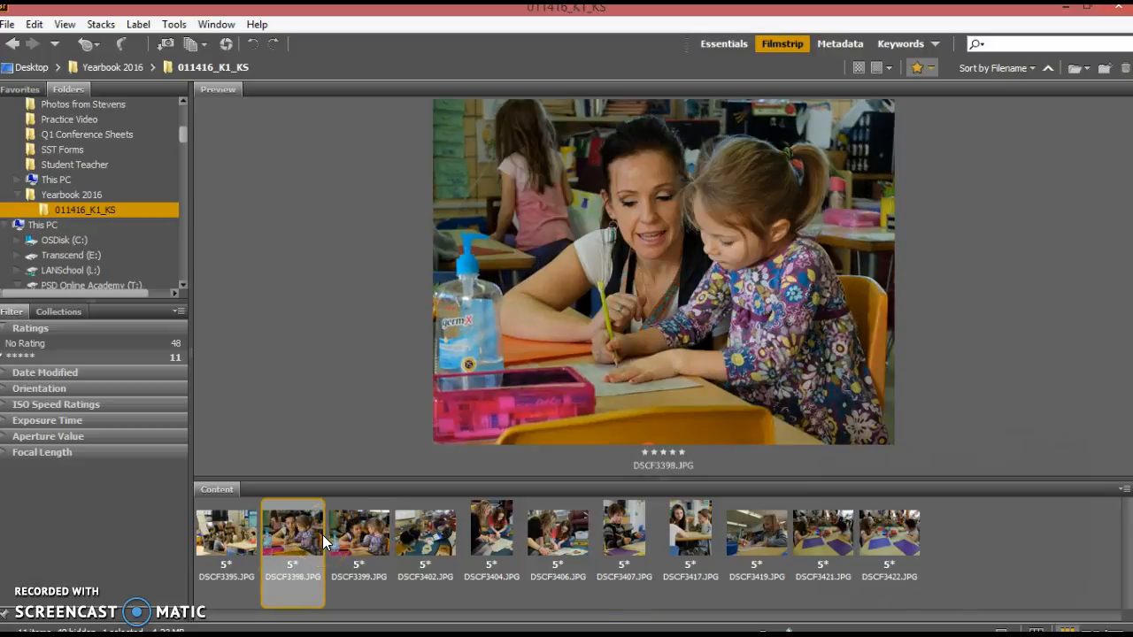
key("Right")
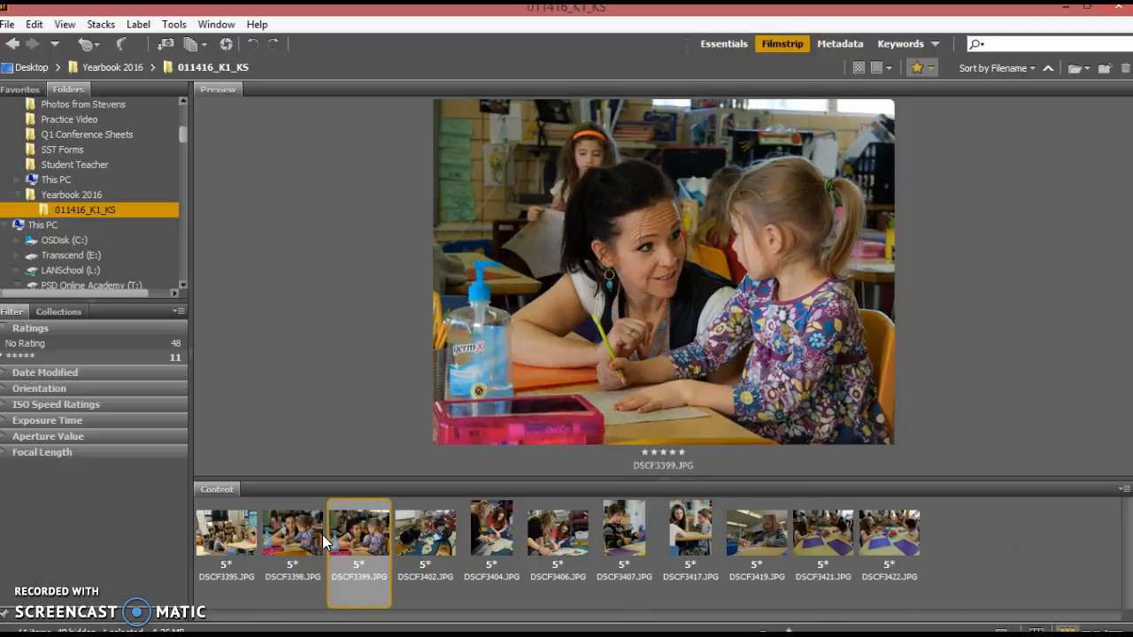
key("Left")
key("Right")
key("Left")
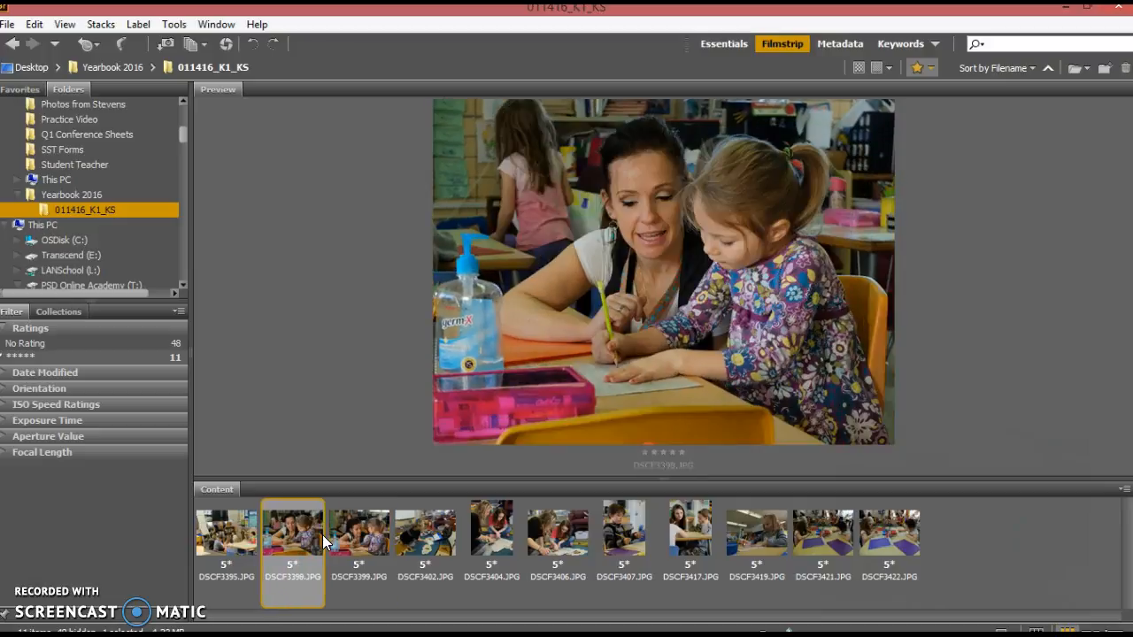
key("Right")
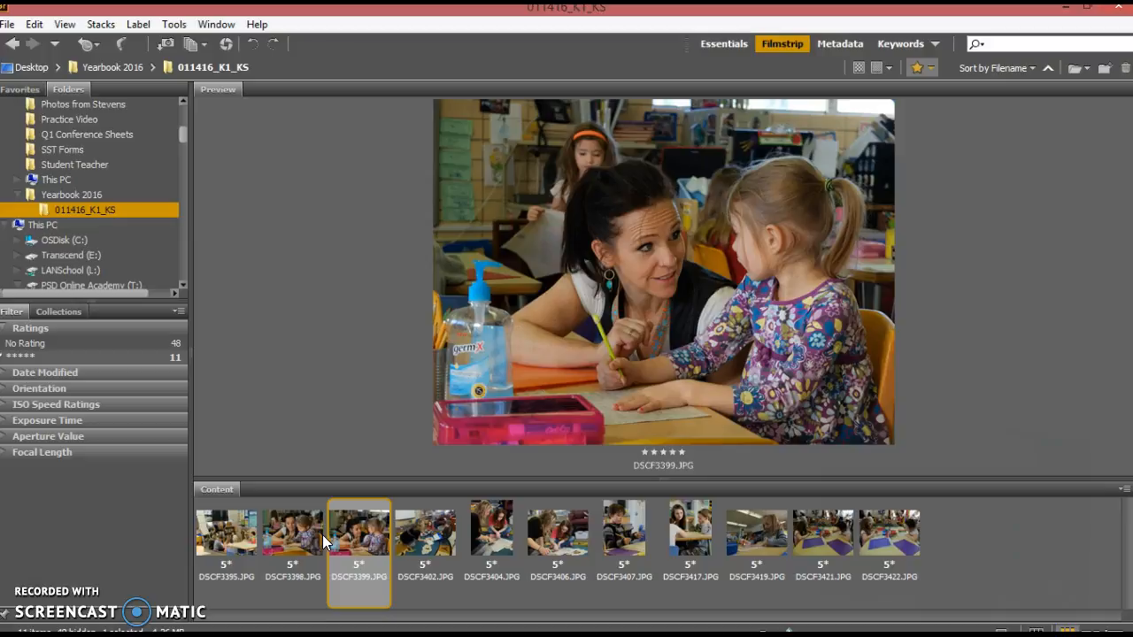
key("Left")
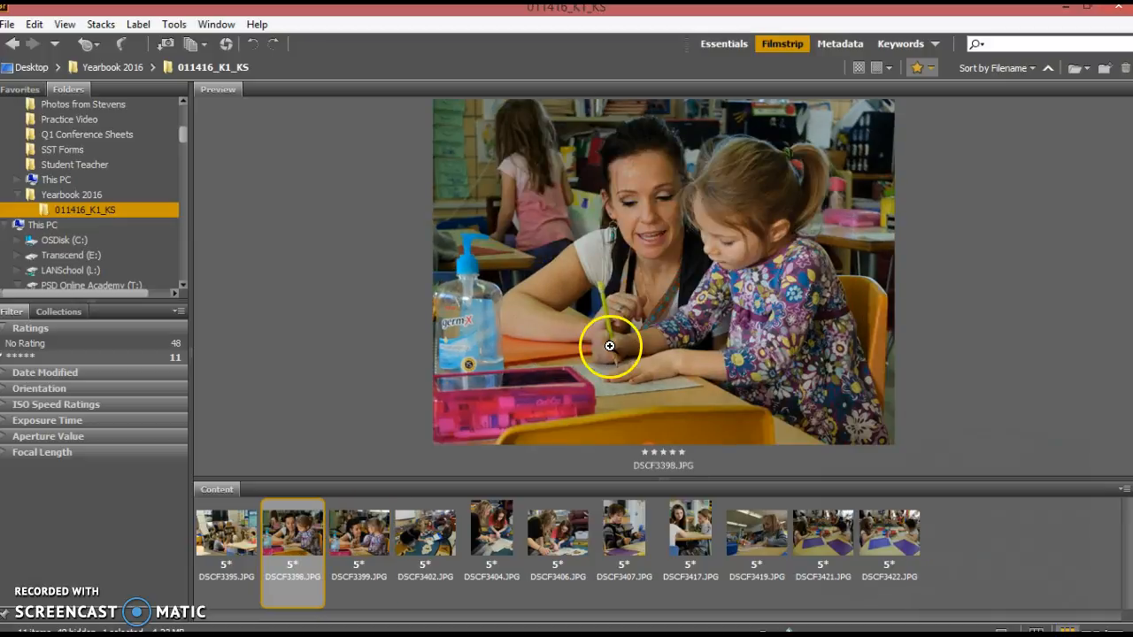
- Preview the remaining five-star photos from DSCF3399.JPG through DSCF3421.JPG
key("Right")
key("Right")
key("Right")
key("Right")
key("Right")
key("Right")
key("Right")
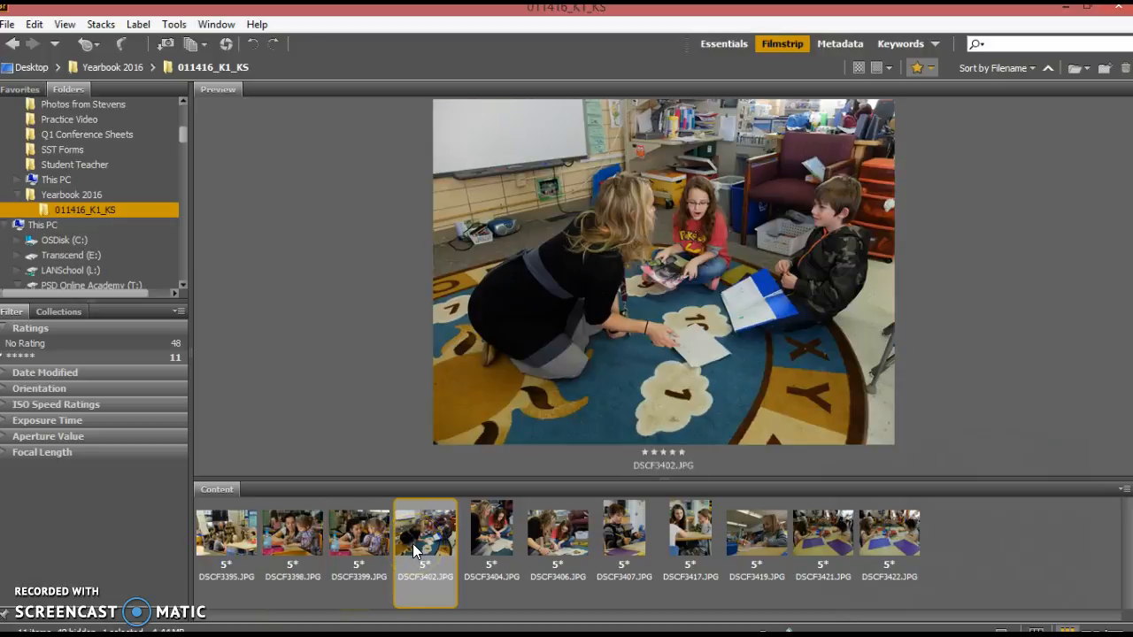
key("Right")
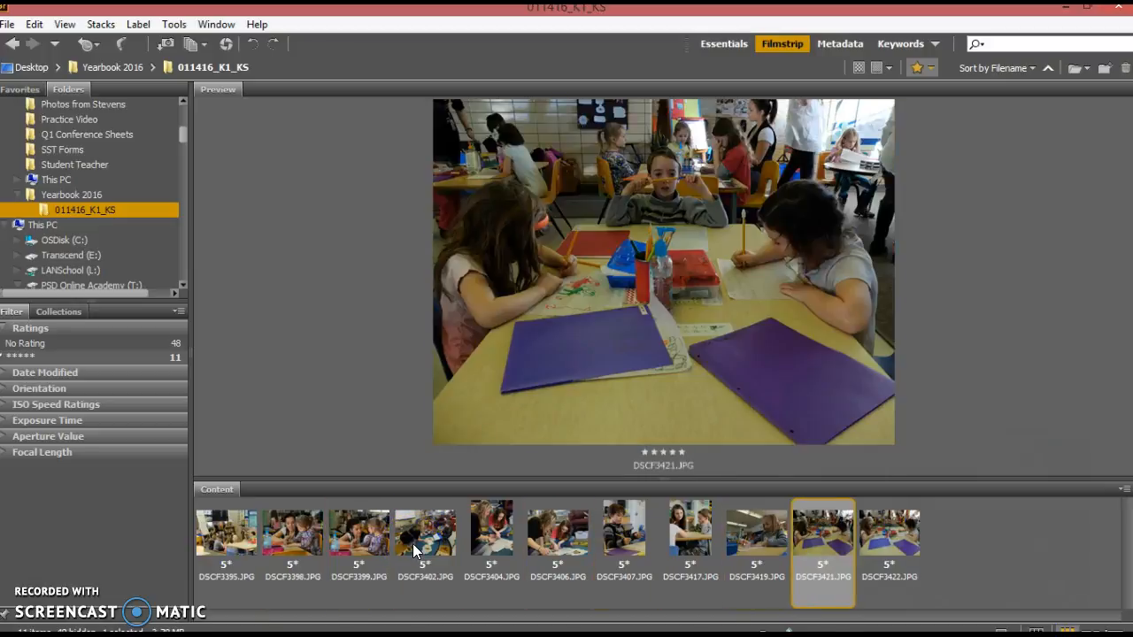
- Compare DSCF3419.JPG with its neighbouring five-star photos and open DSCF3419.JPG in Photoshop
key("Left")
key("Left")
key("Right")
key("Right")
key("Left")
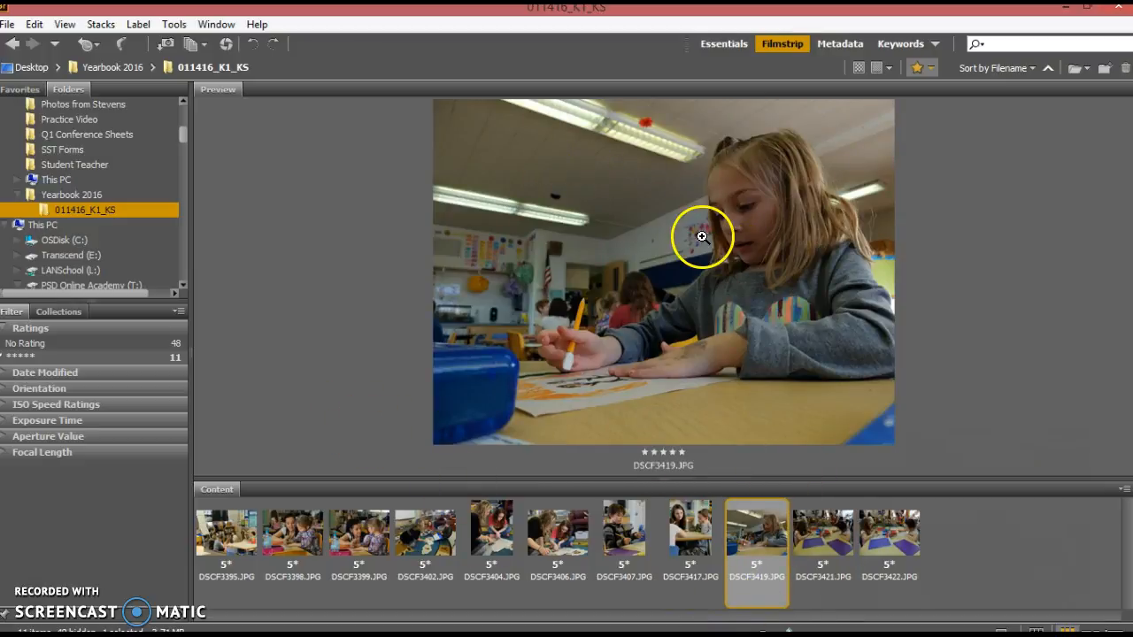
double_click(751, 530)
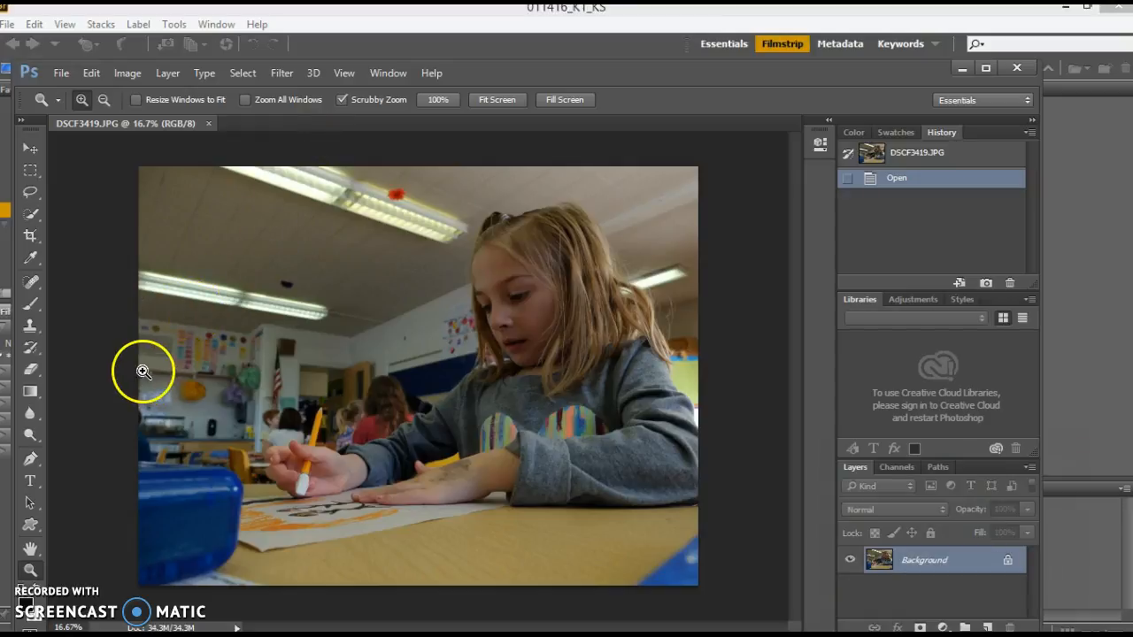
key("ctrl+m")
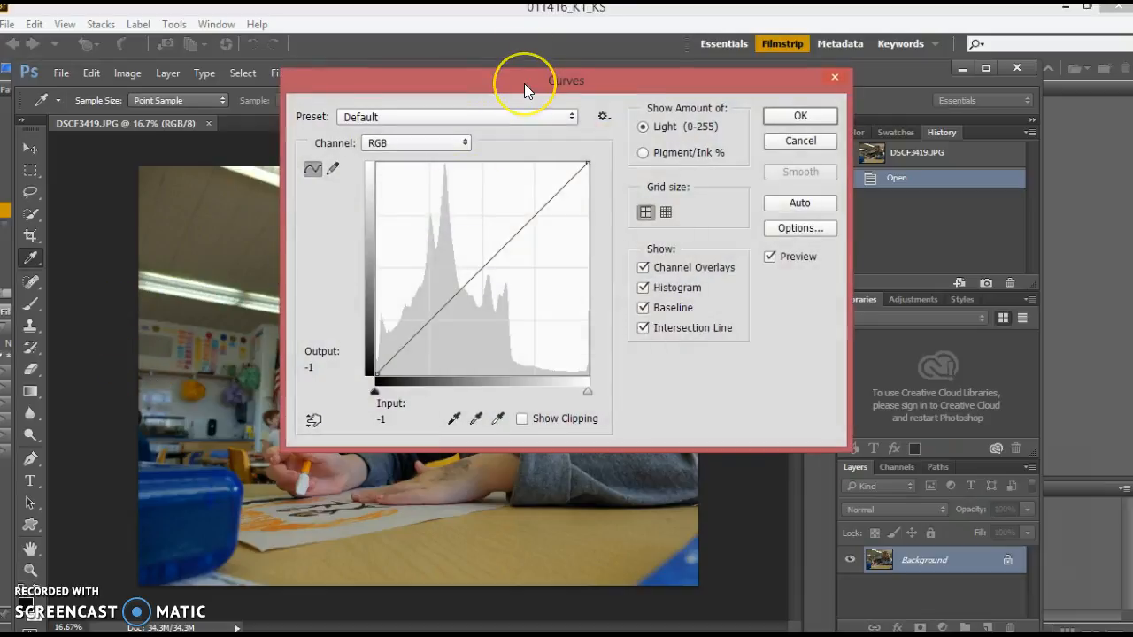
left_click_drag(525, 83, 928, 71)
left_click_drag(778, 379, 922, 381)
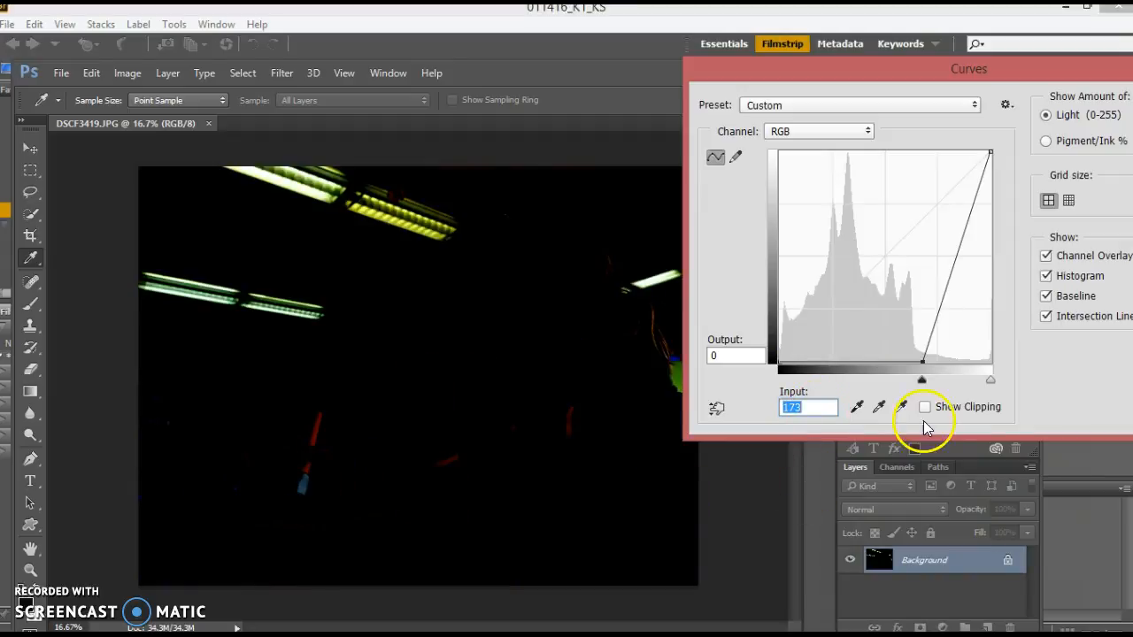
left_click(902, 406)
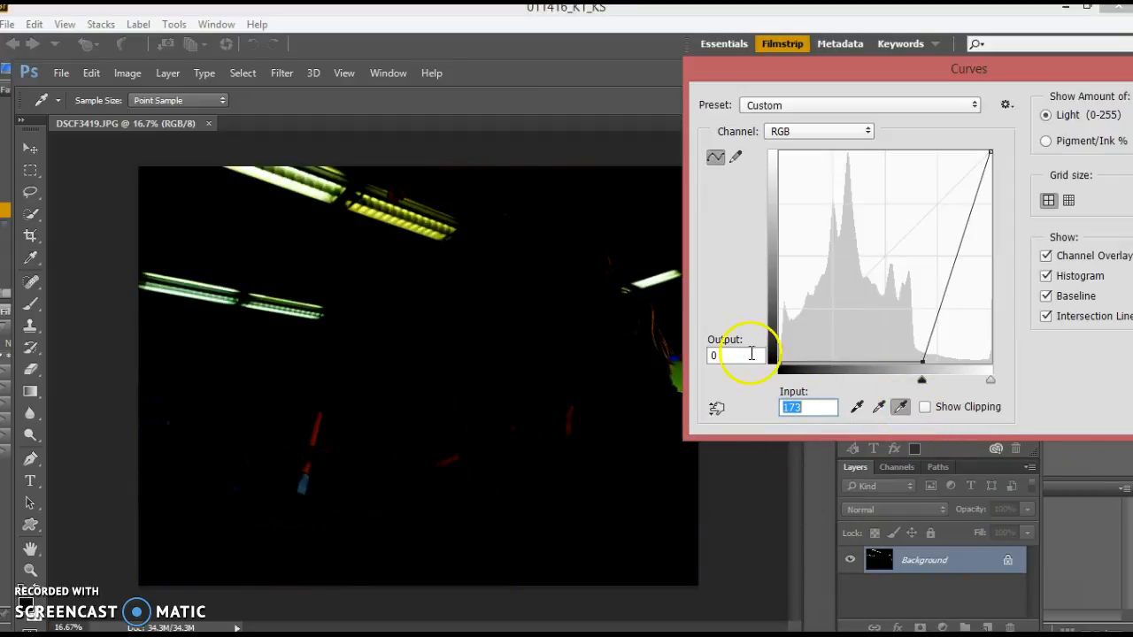
key("Up")
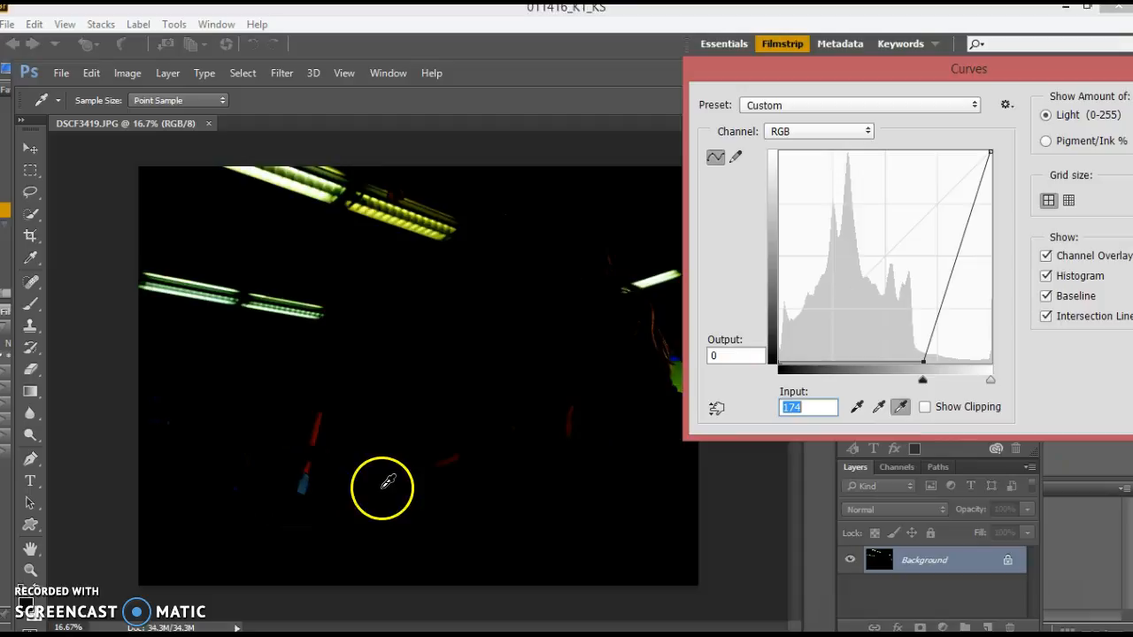
left_click_drag(968, 69, 664, 69)
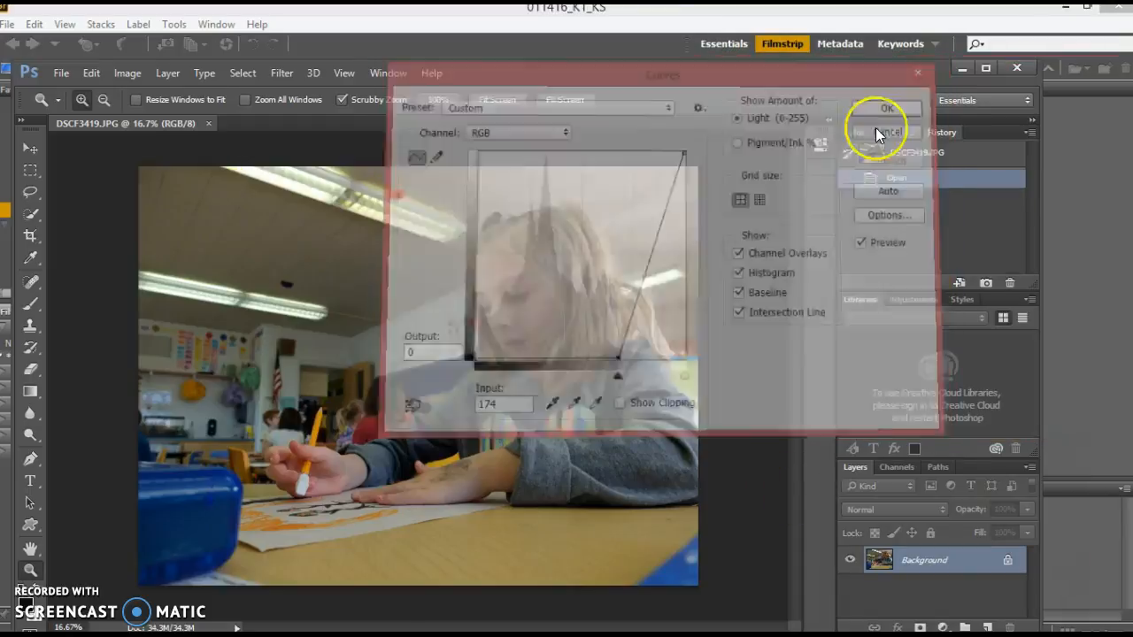
- In Curves, raise the RGB black point input to 183 to isolate the brightest area, and sample the pencil's white eraser as the white point
key("ctrl+plus")
key("ctrl+plus")
key("ctrl+plus")
key("ctrl+plus")
key("ctrl+plus")
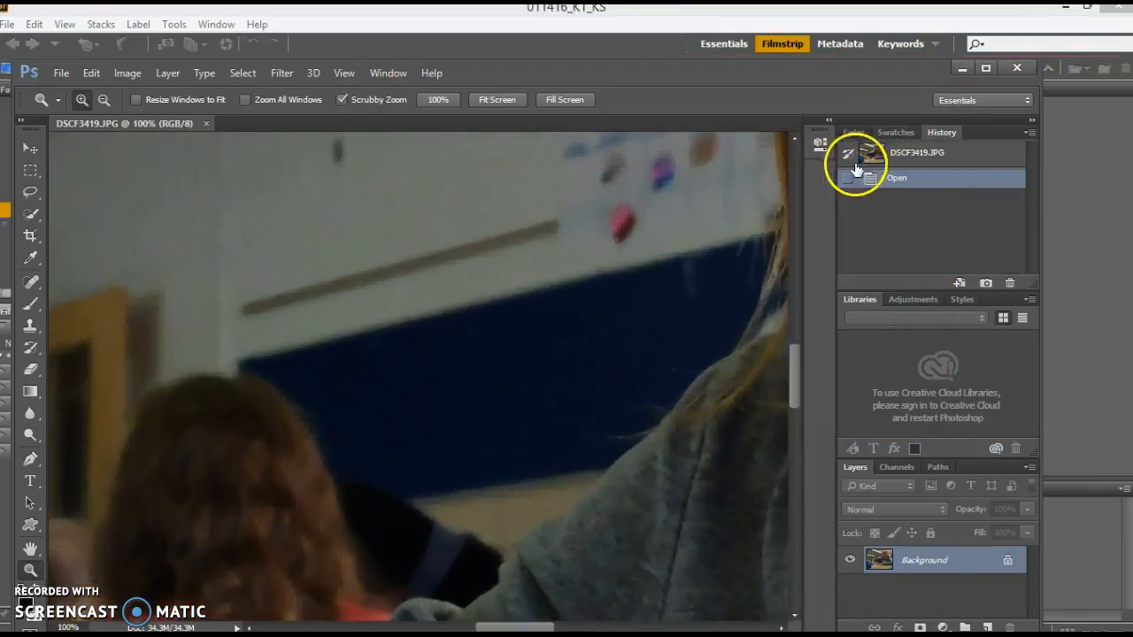
scroll(137, 352, "down", 8)
scroll(200, 387, "down", 3)
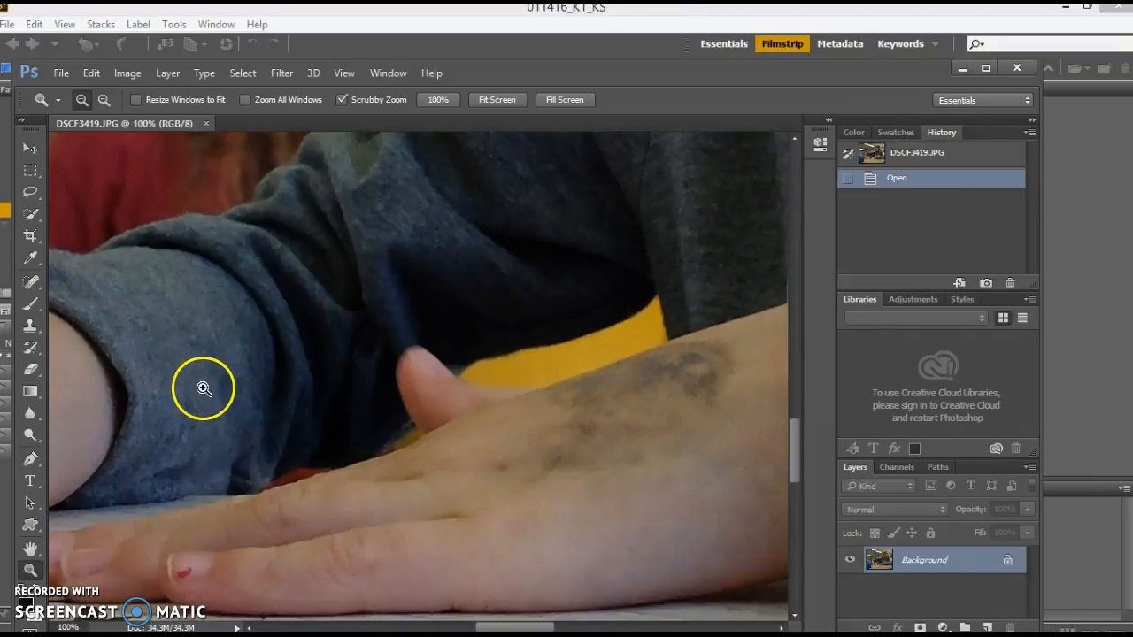
mouse_move(546, 627)
left_mouse_down()
mouse_move(465, 628)
mouse_move(478, 627)
left_mouse_up()
key("ctrl+m")
left_click_drag(475, 377, 626, 404)
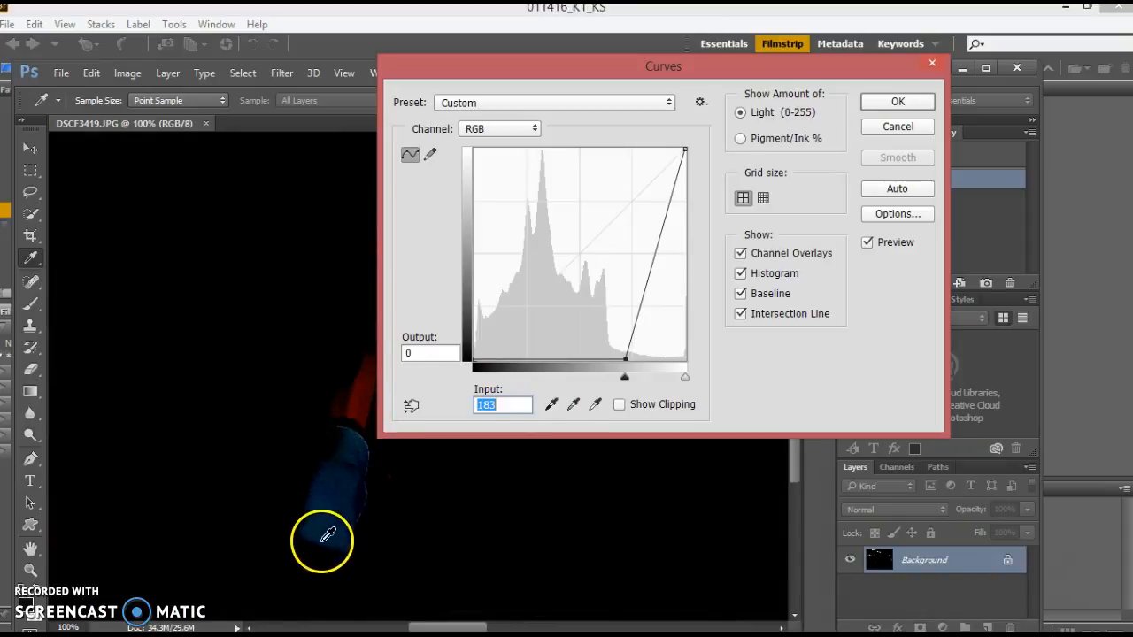
left_click(595, 404)
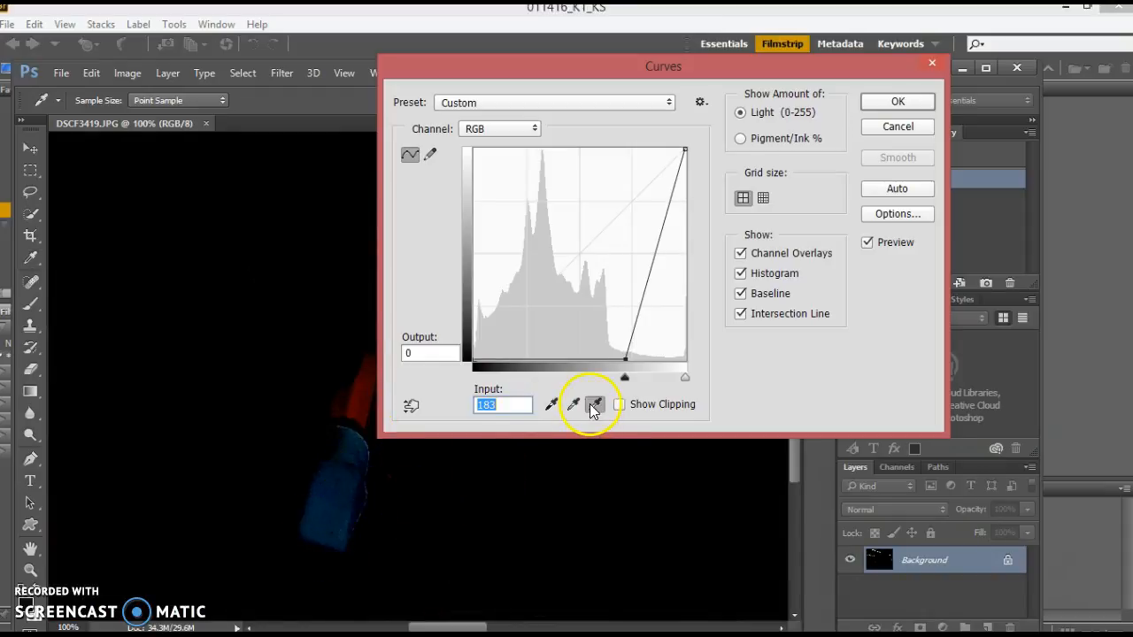
left_click(310, 531)
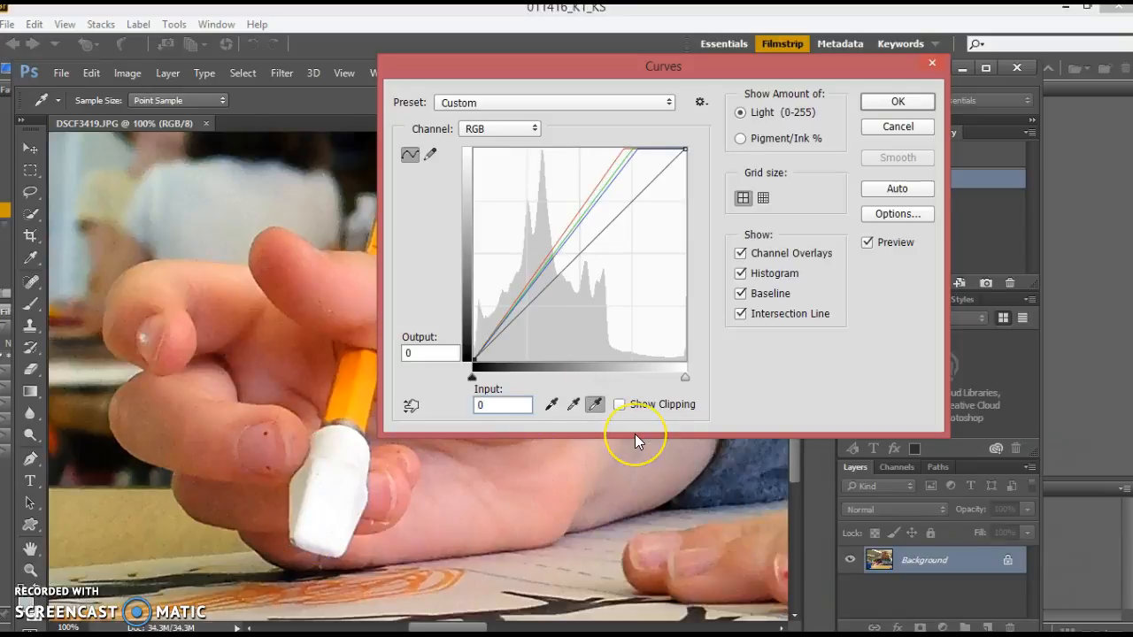
- Lower the Curves white point input to 10 to isolate the darkest areas, and sample a dark background area as the black point
key("ctrl+0")
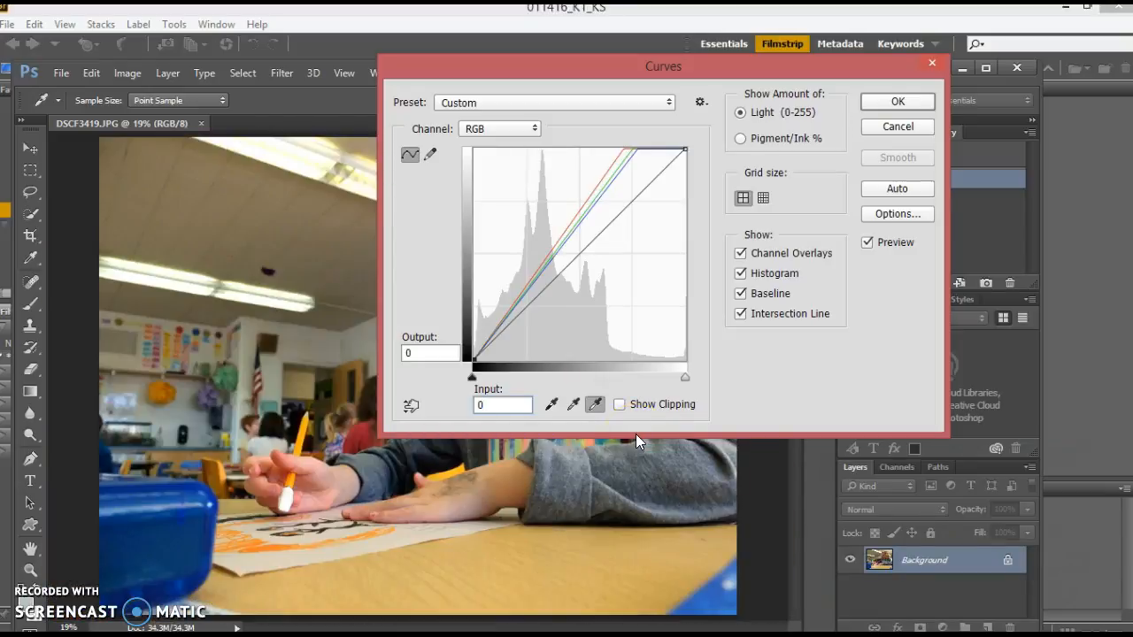
left_click_drag(655, 71, 838, 74)
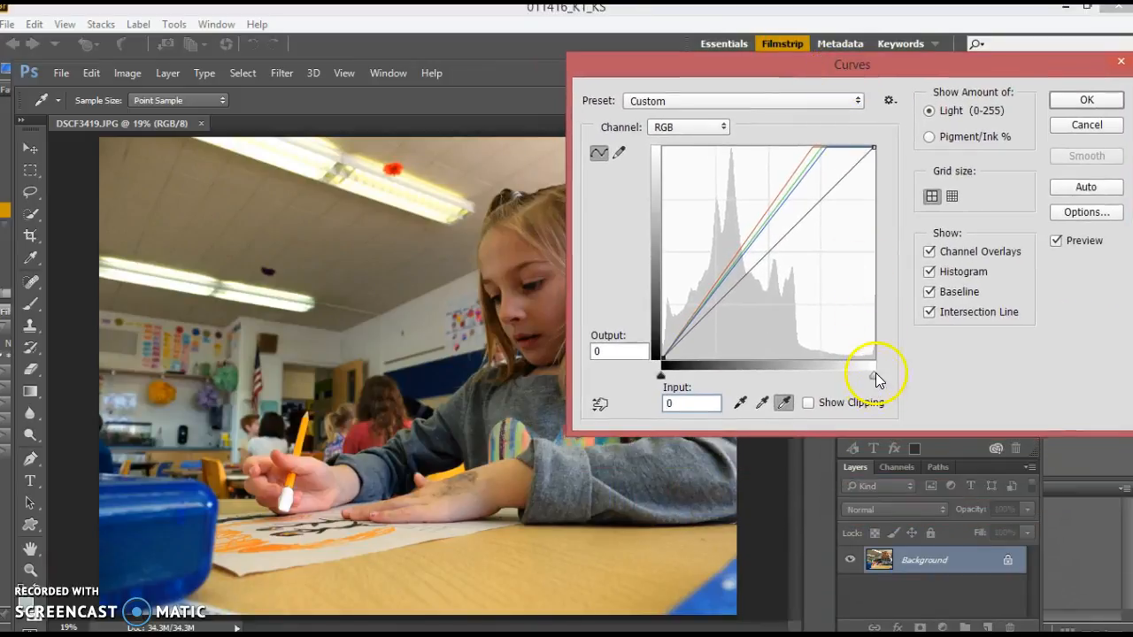
left_click_drag(874, 376, 670, 368)
left_click(740, 403)
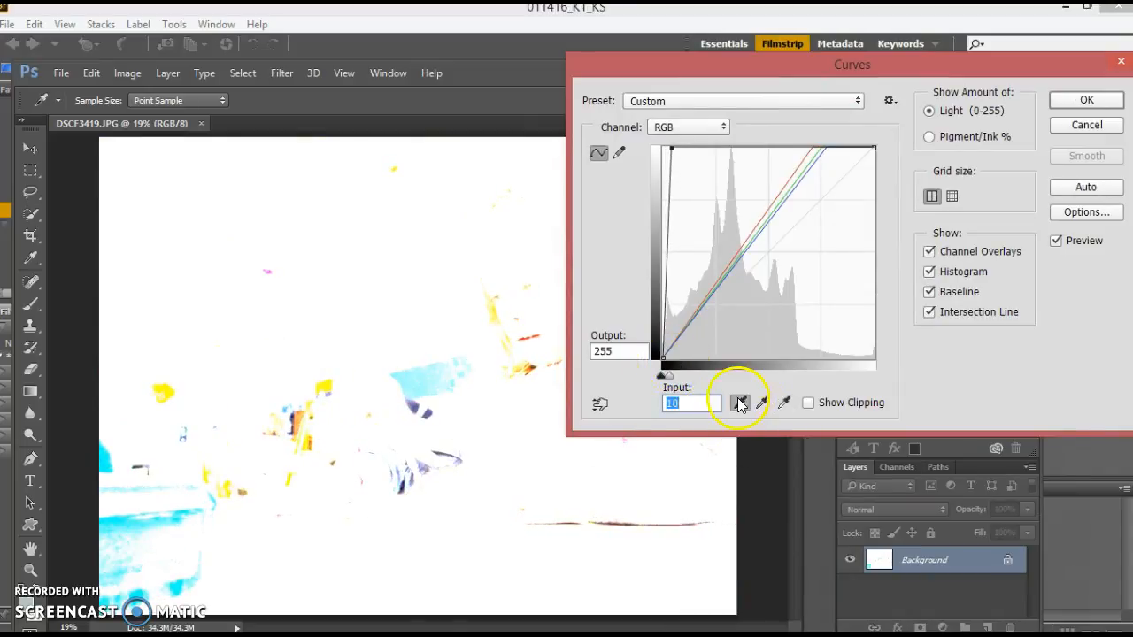
key("ctrl+plus")
key("ctrl+plus")
key("ctrl+plus")
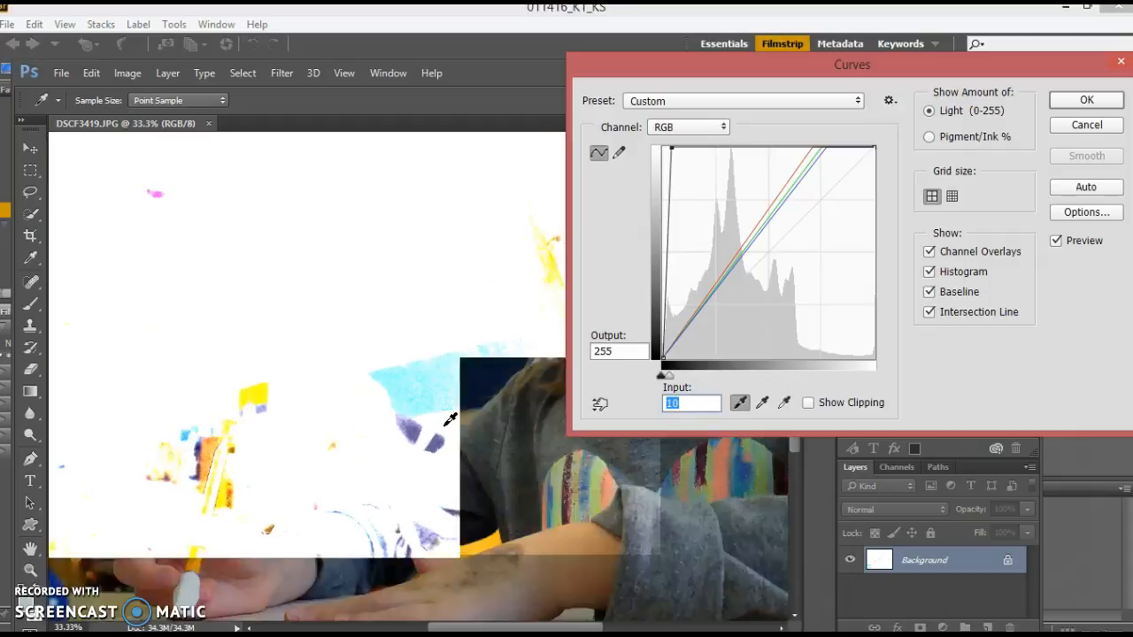
key("ctrl+plus")
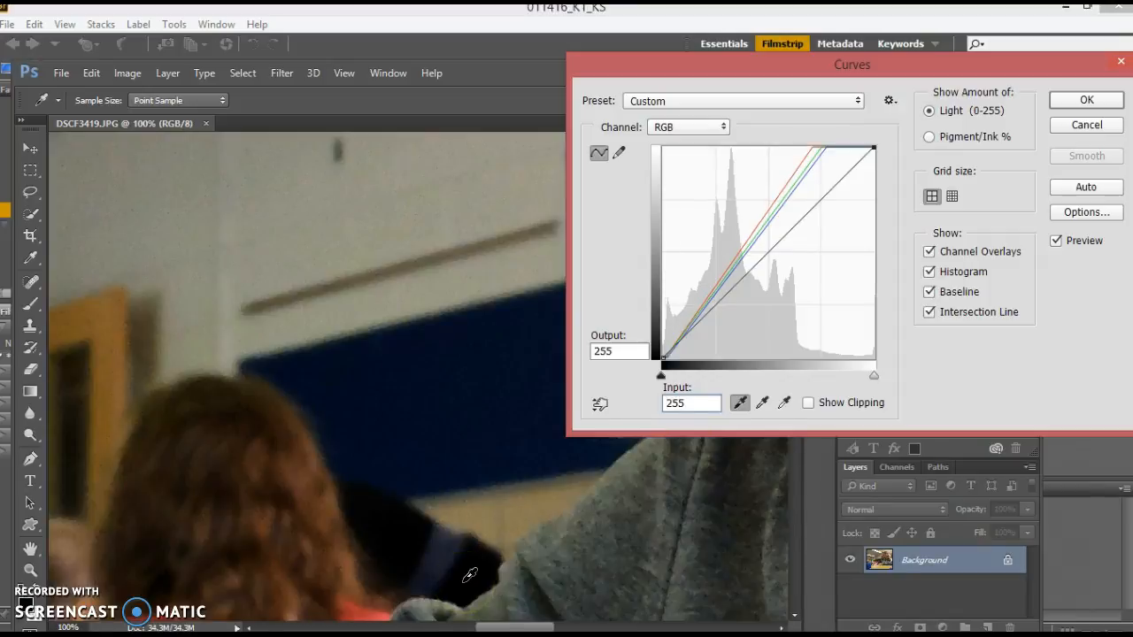
scroll(469, 576, "down", 5)
left_click_drag(773, 56, 925, 82)
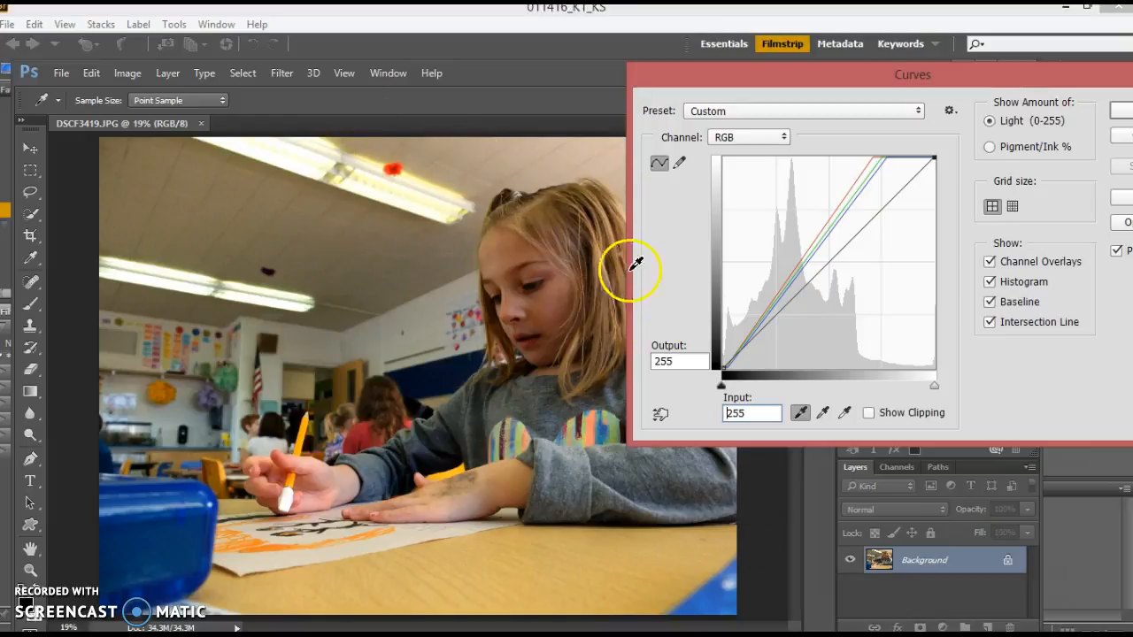
- Compare the Curves correction with the original, raise the RGB midtones to output 125 at input 92, and apply it
left_click(1117, 253)
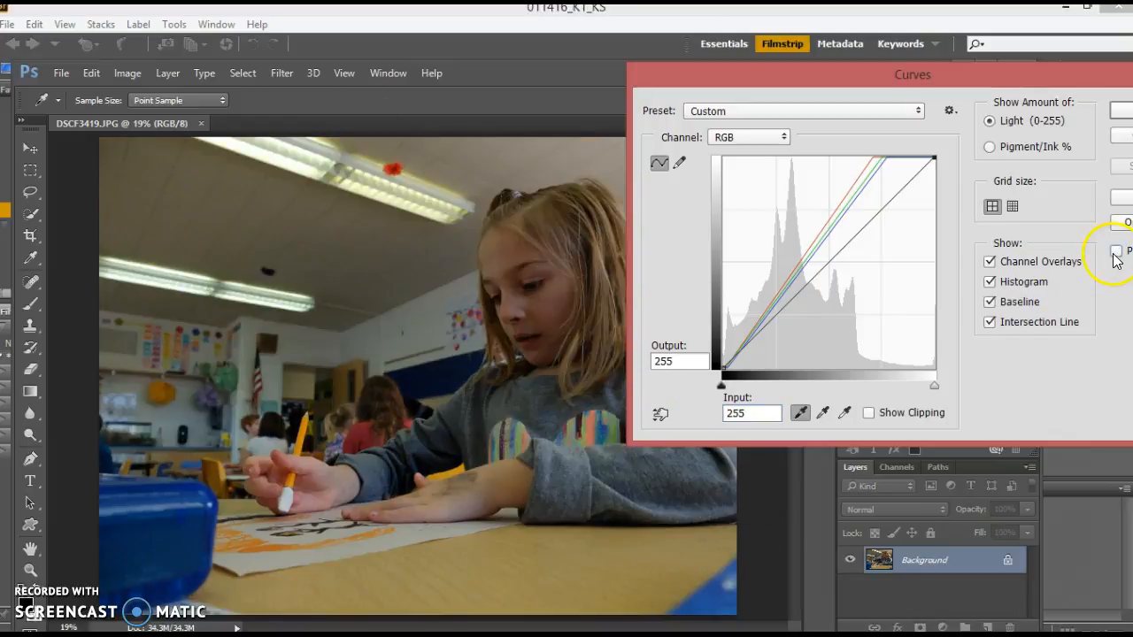
left_click(1116, 253)
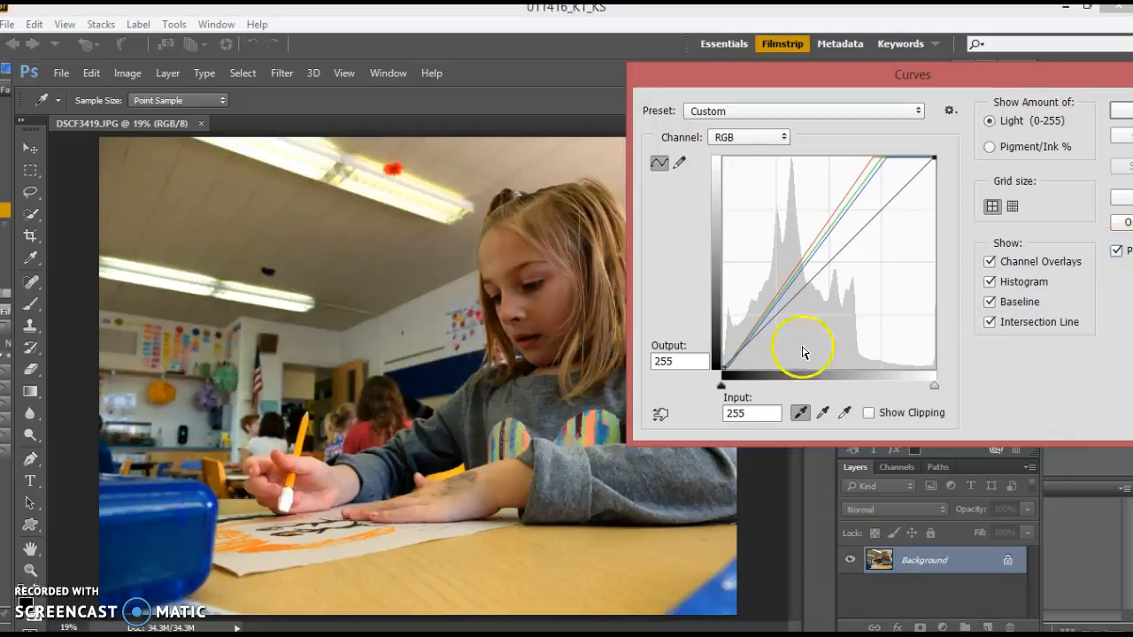
left_click_drag(803, 280, 800, 266)
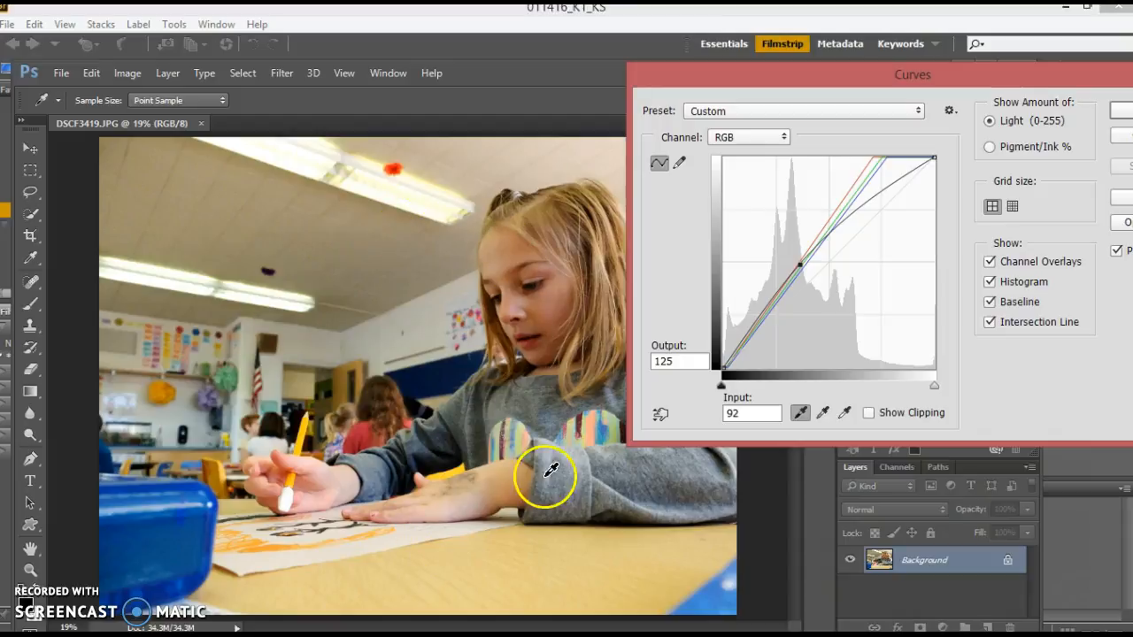
left_click_drag(790, 86, 536, 166)
left_click(910, 190)
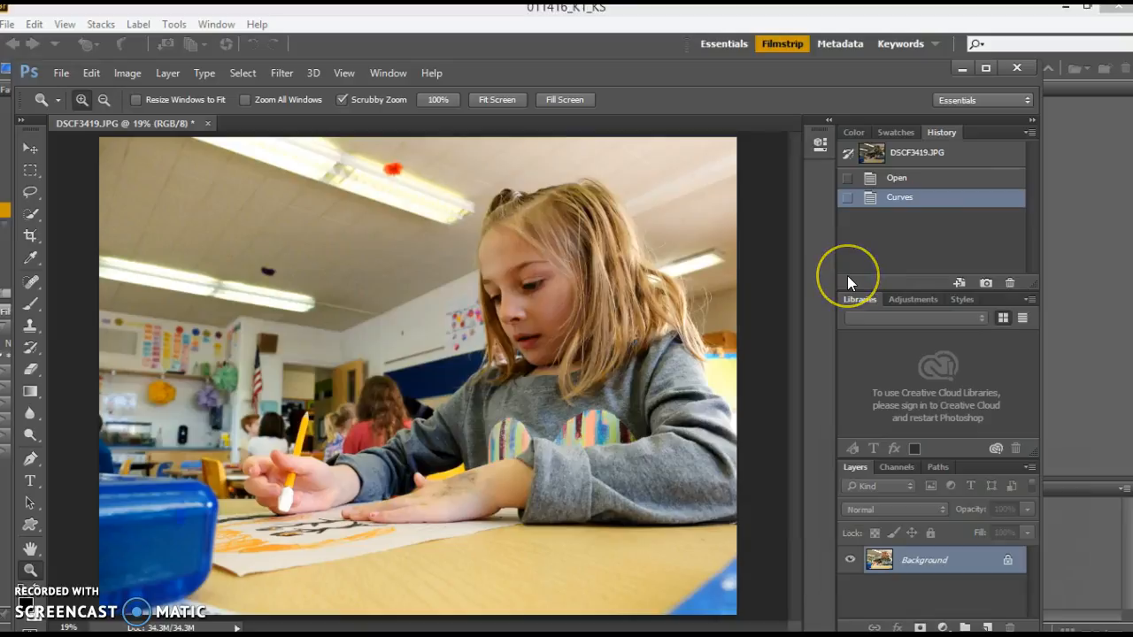
- Brighten the photo's midtones to 1.40 with Levels and compare the preview
key("ctrl+l")
left_click_drag(544, 99, 887, 127)
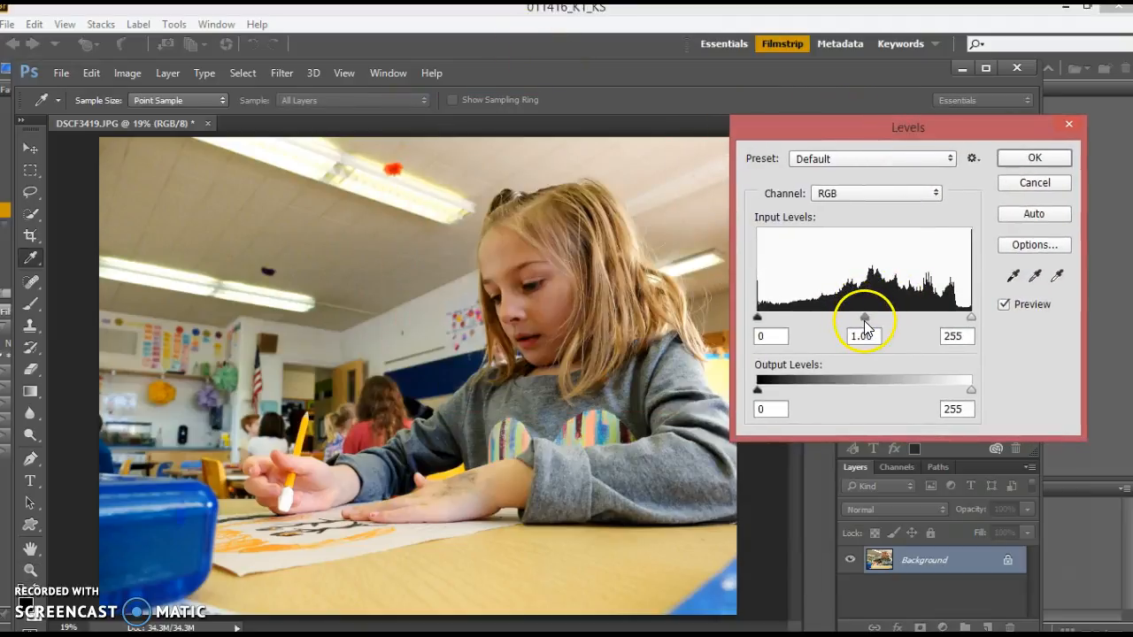
left_click_drag(867, 320, 838, 320)
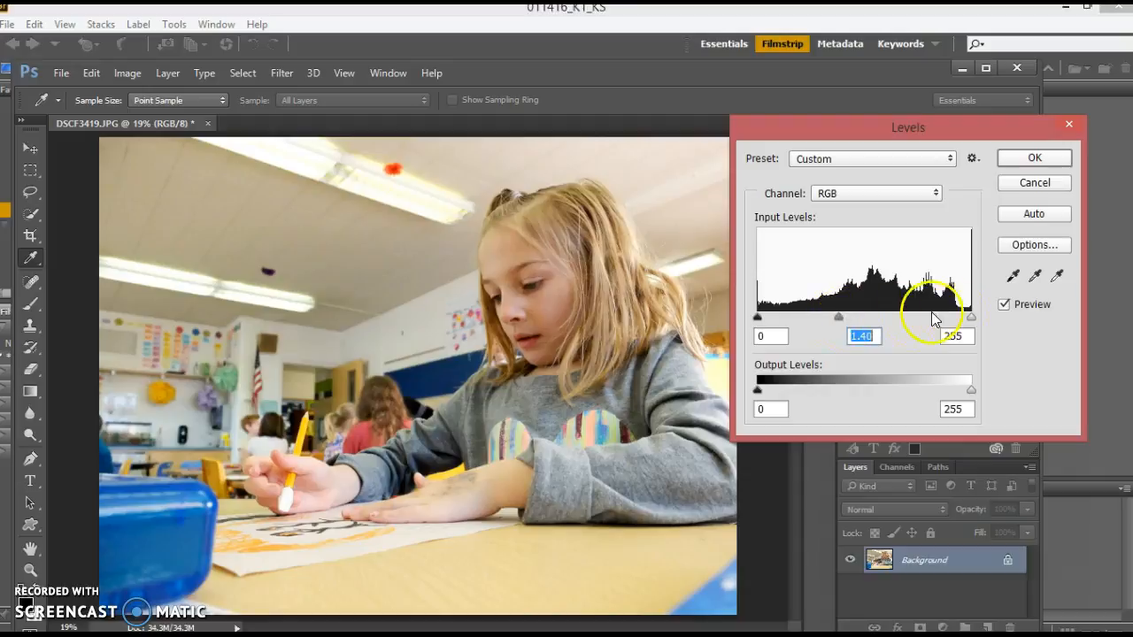
left_click(1005, 306)
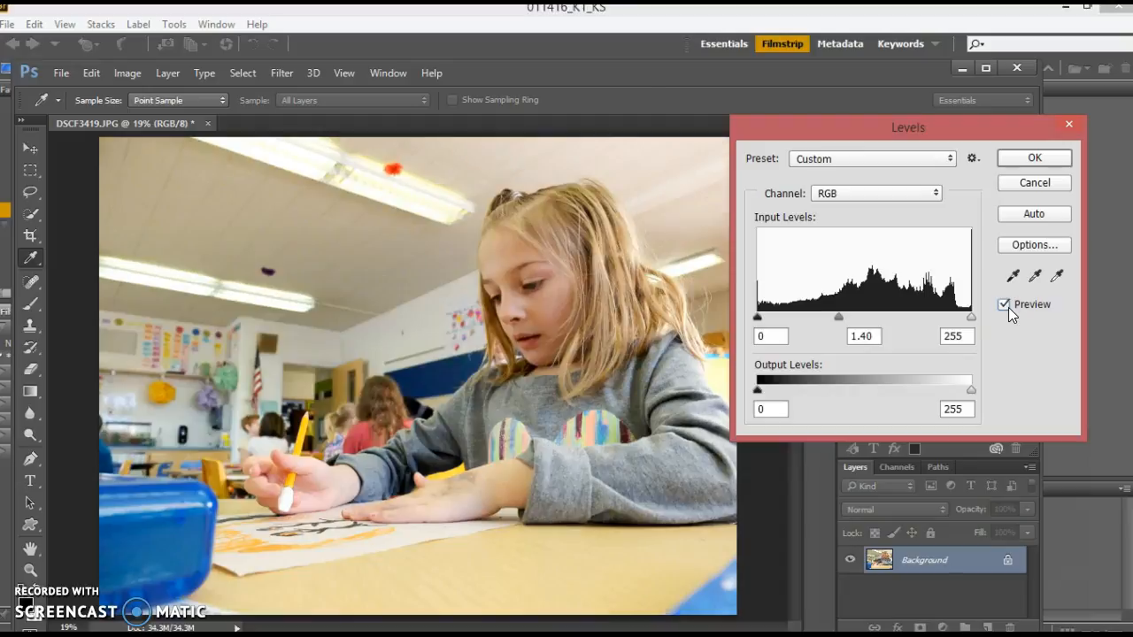
- Set the Levels shadow input to 7, compare the result with the original, and apply the adjustment
left_click(786, 336)
key("Up")
key("Up")
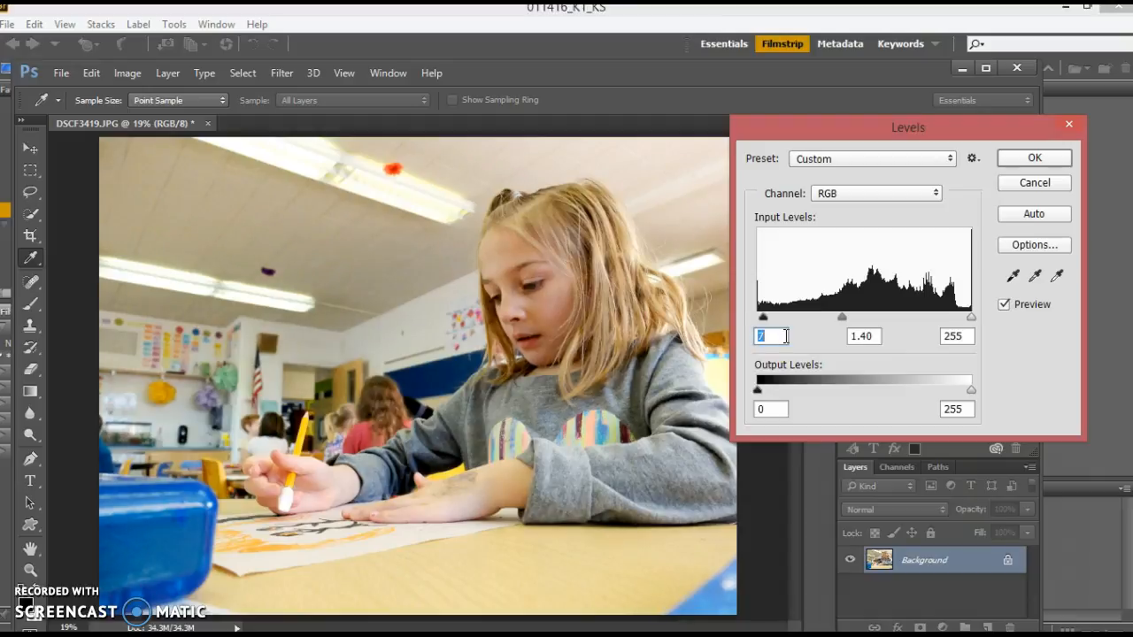
left_click(1020, 305)
left_click(1021, 303)
left_click(1021, 304)
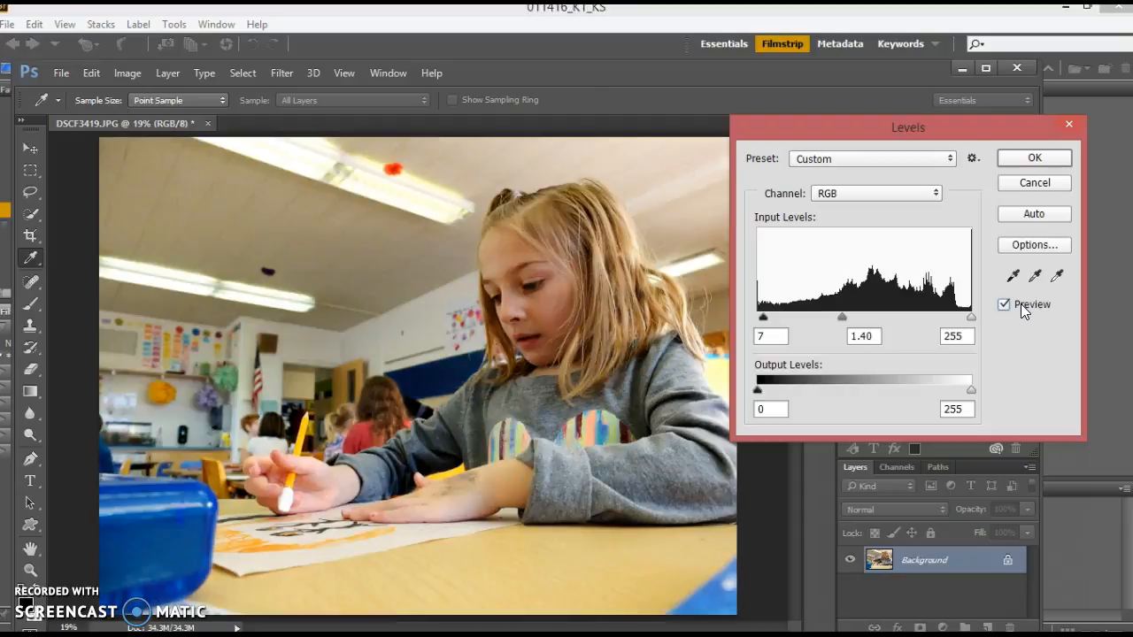
left_click(784, 334)
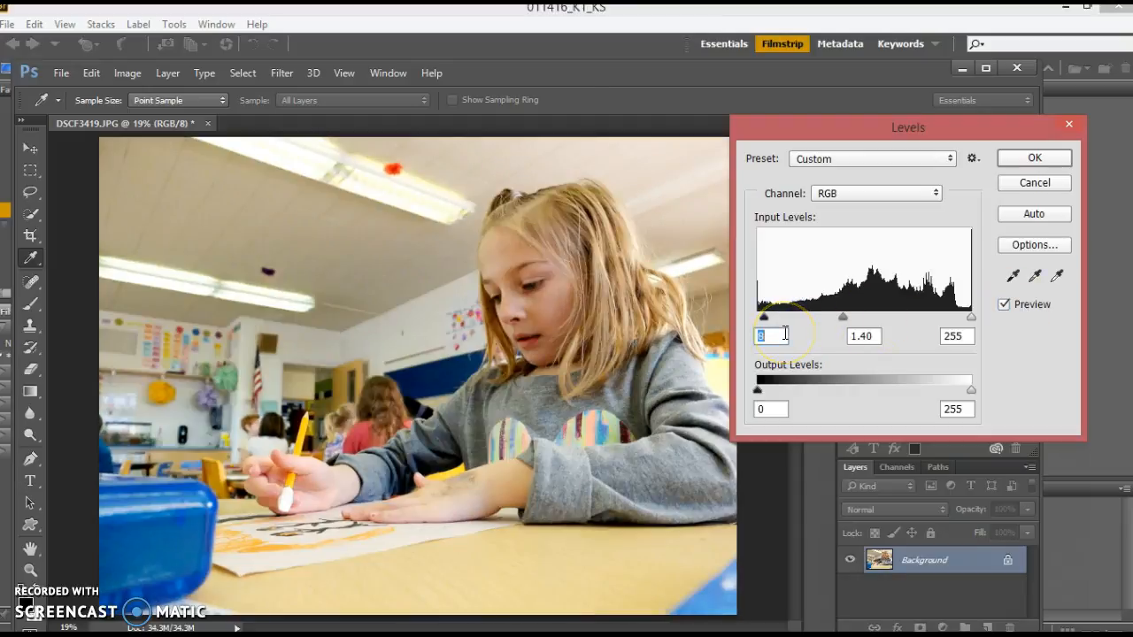
left_click(1003, 305)
left_click(1004, 305)
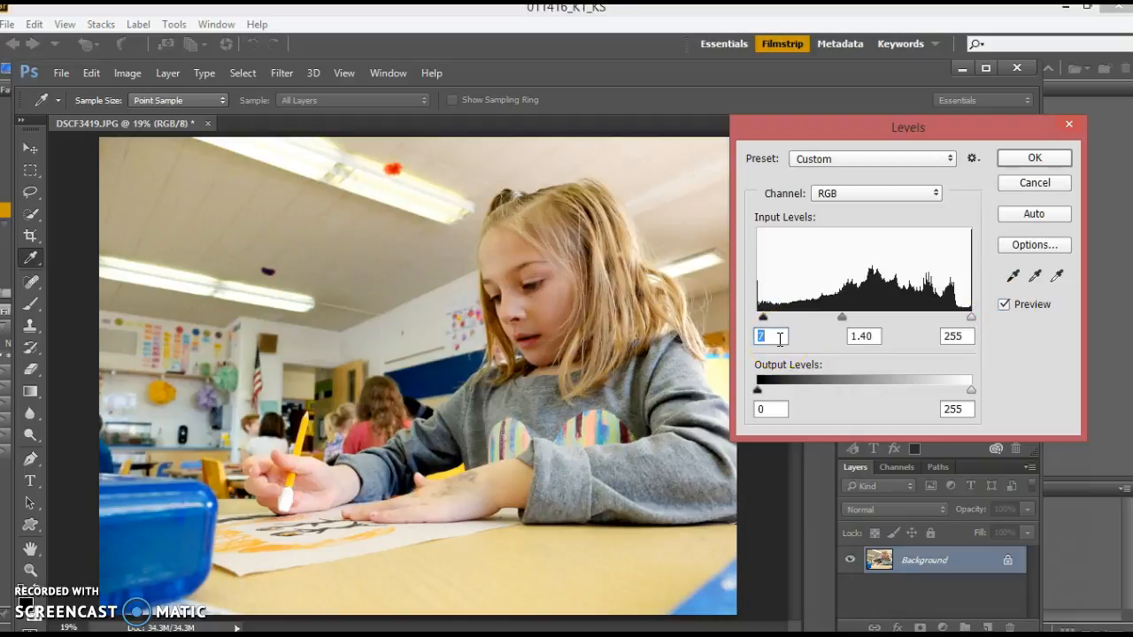
left_click(1018, 157)
key("z")
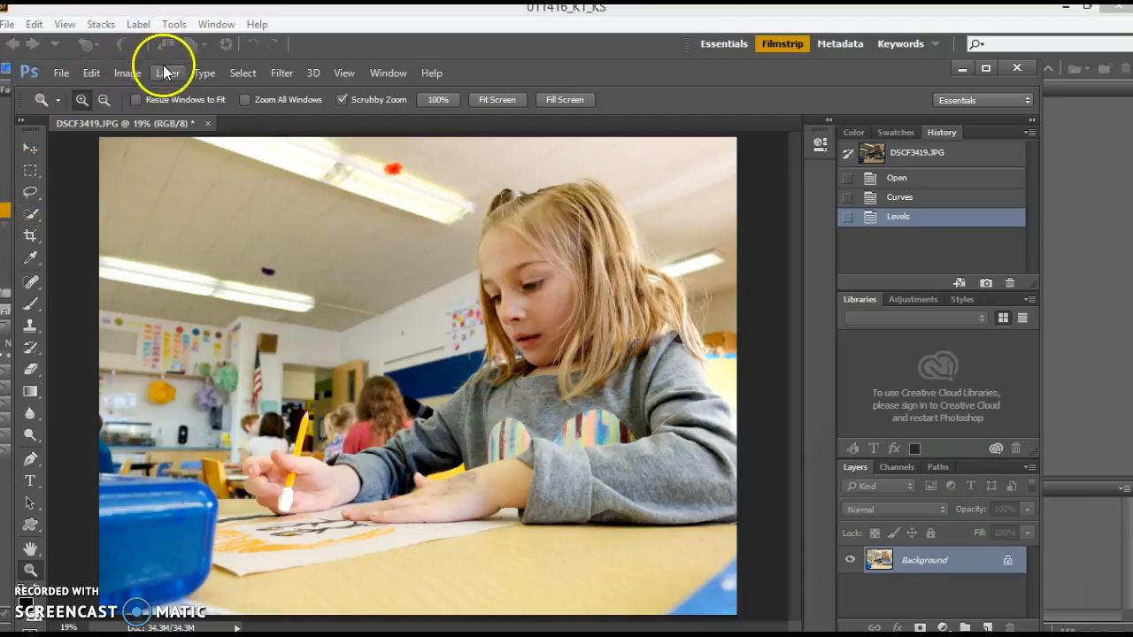
- Start the Unsharp Mask sharpening filter on the photo and compare its preview at 50% amount and 1.0 pixel radius
left_click(280, 76)
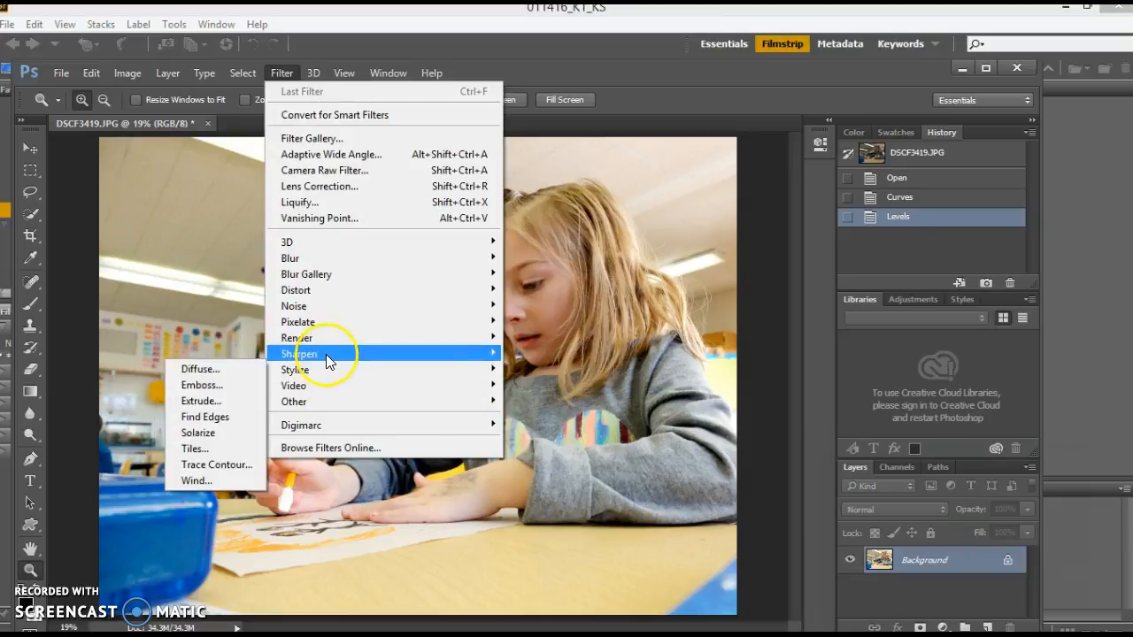
mouse_move(326, 354)
left_click(206, 433)
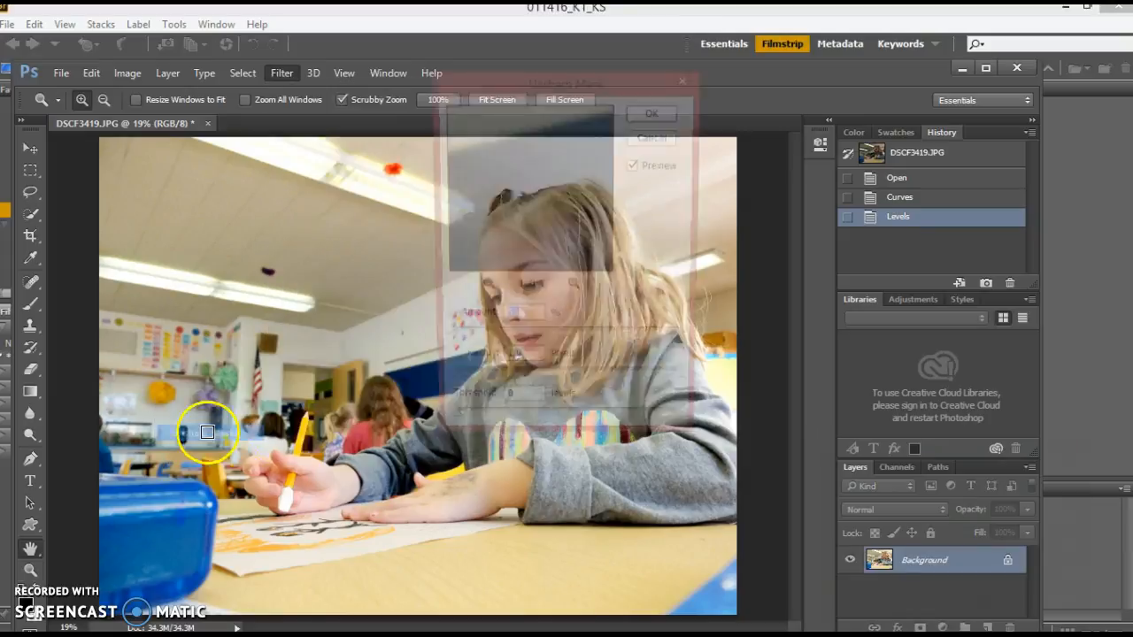
left_click_drag(470, 87, 800, 104)
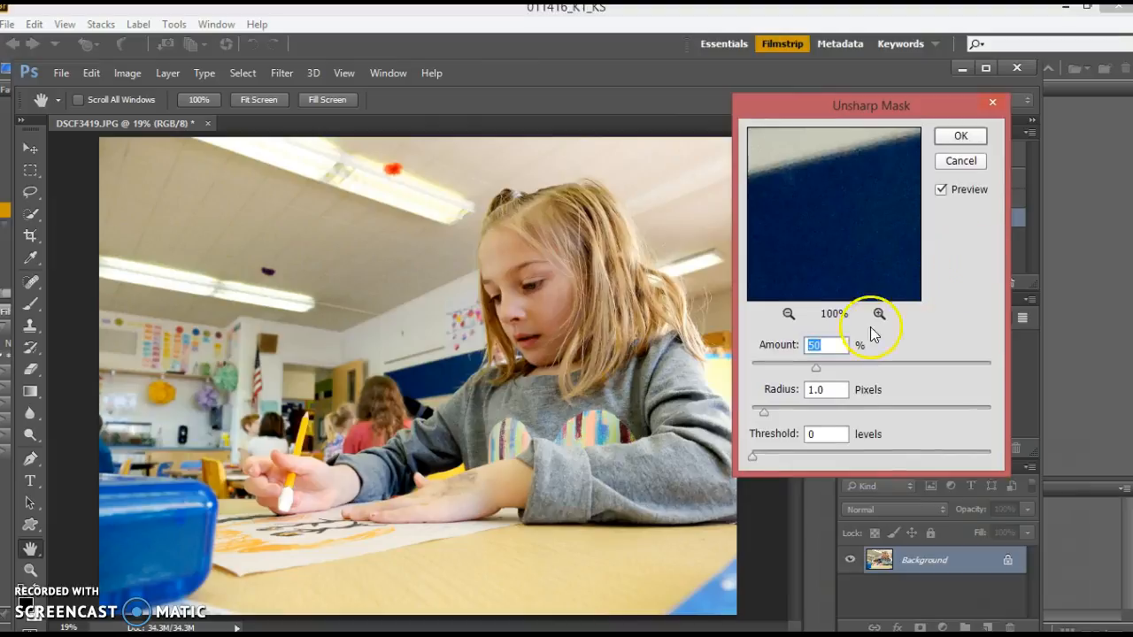
key("ctrl+plus")
key("ctrl+plus")
key("ctrl+plus")
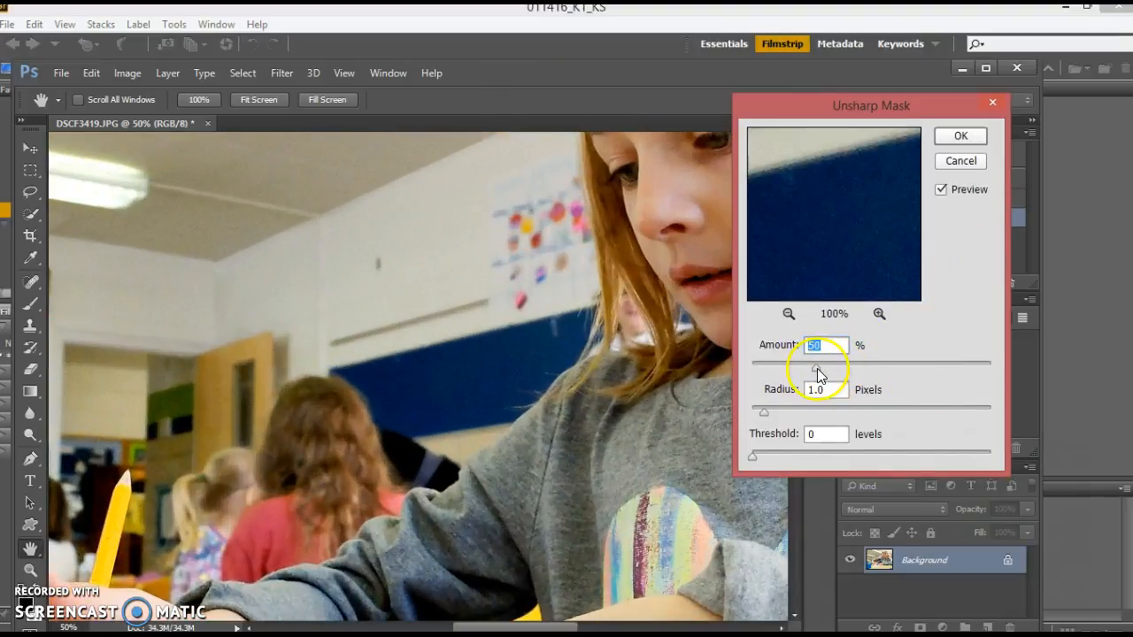
left_click(963, 195)
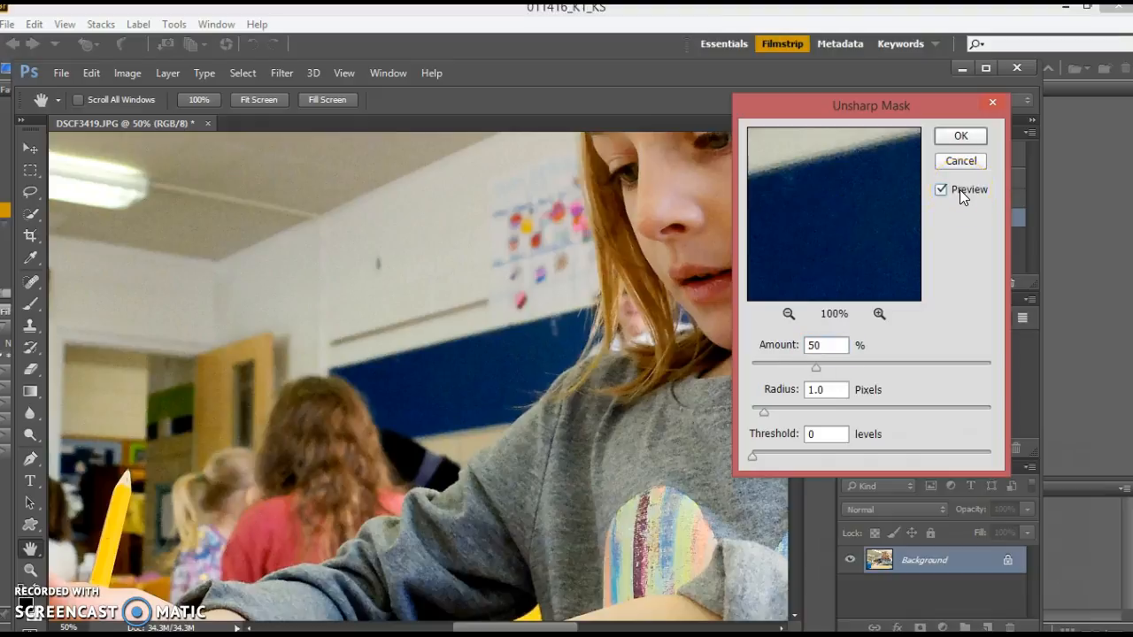
- Try stronger Unsharp Mask amounts of 98% and 183%, comparing each with the unsharpened photo
left_click_drag(815, 367, 852, 372)
left_click(970, 192)
left_click(876, 365)
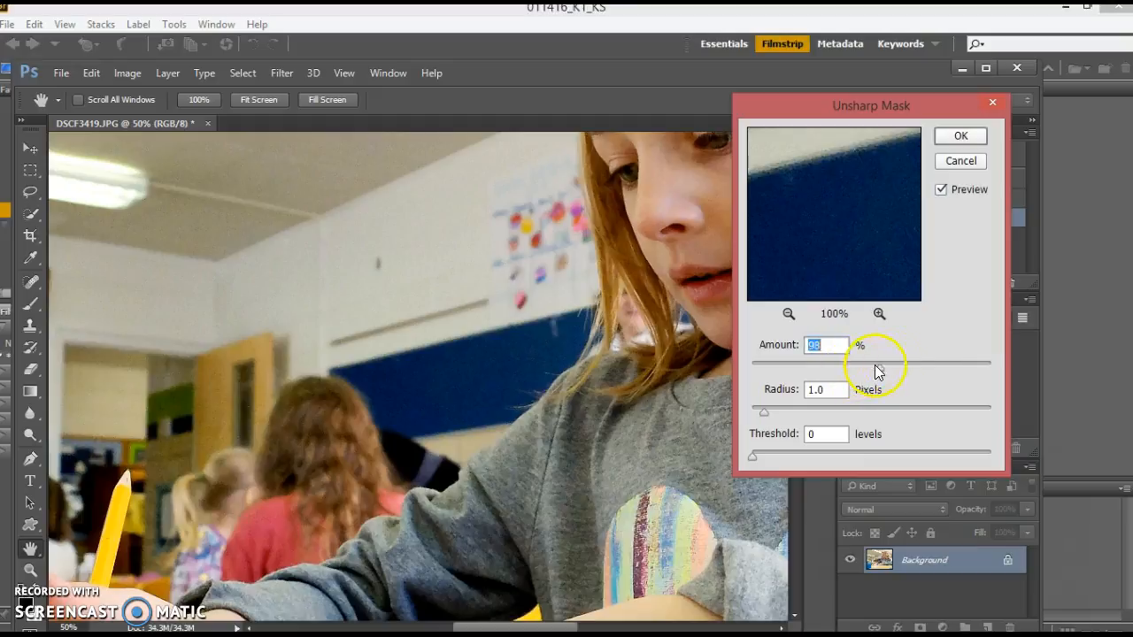
left_click(941, 191)
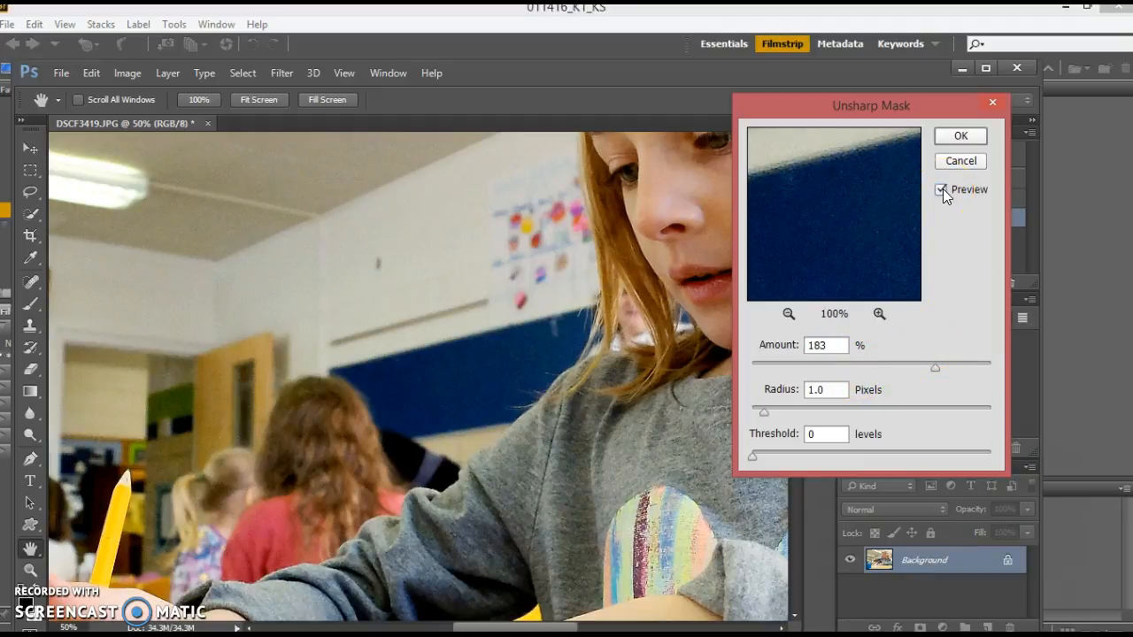
left_click(943, 190)
- Set the Unsharp Mask amount to 85%, check the preview, and apply the filter
left_click_drag(935, 368, 864, 371)
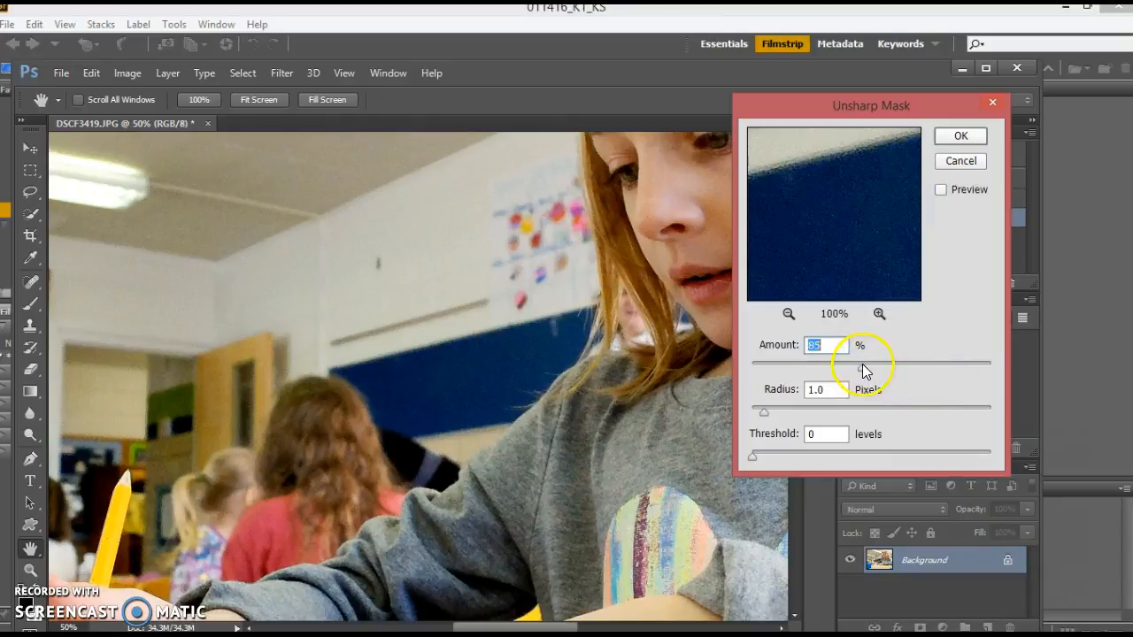
left_click(965, 192)
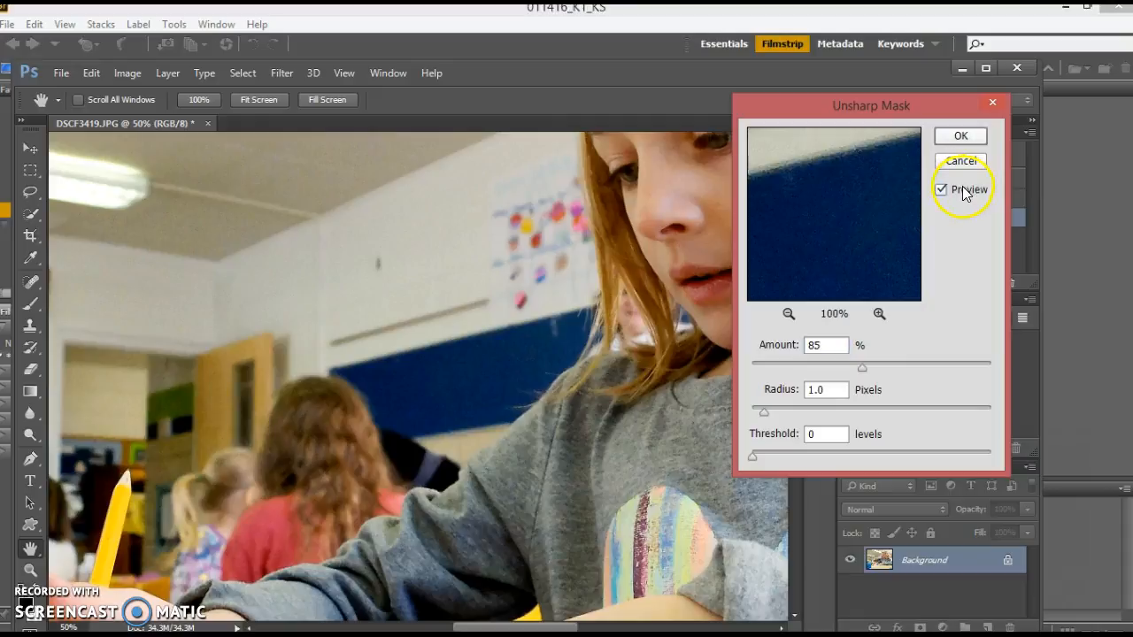
left_click(957, 136)
key("ctrl+0")
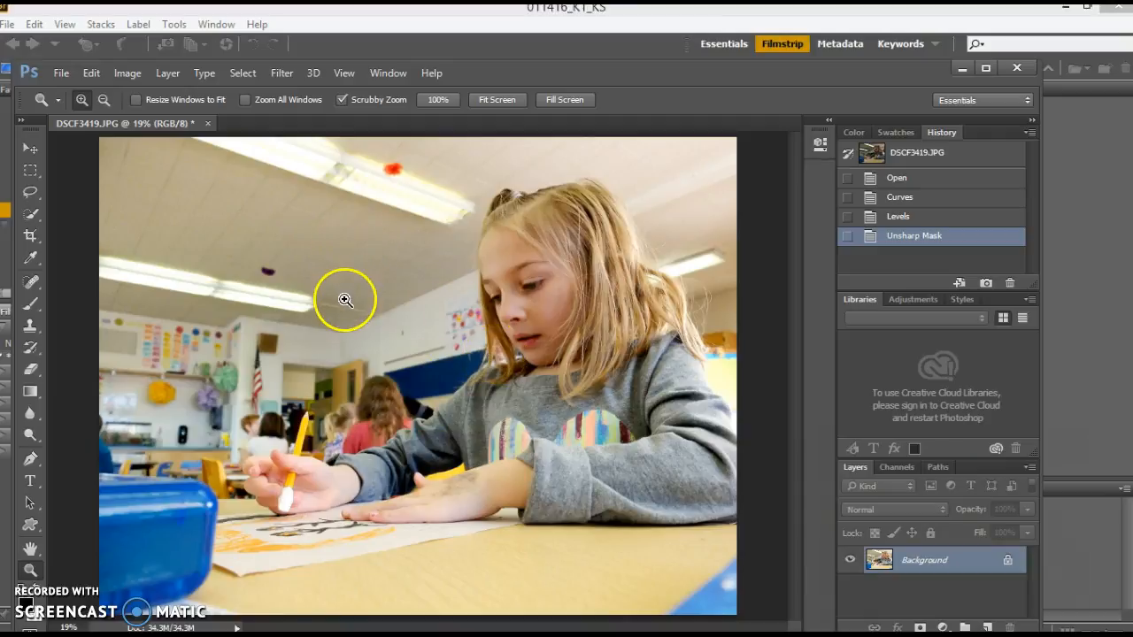
- Start a Hue/Saturation adjustment on the photo, raise the saturation to +5, and compare it with the unadjusted version
left_click(276, 71)
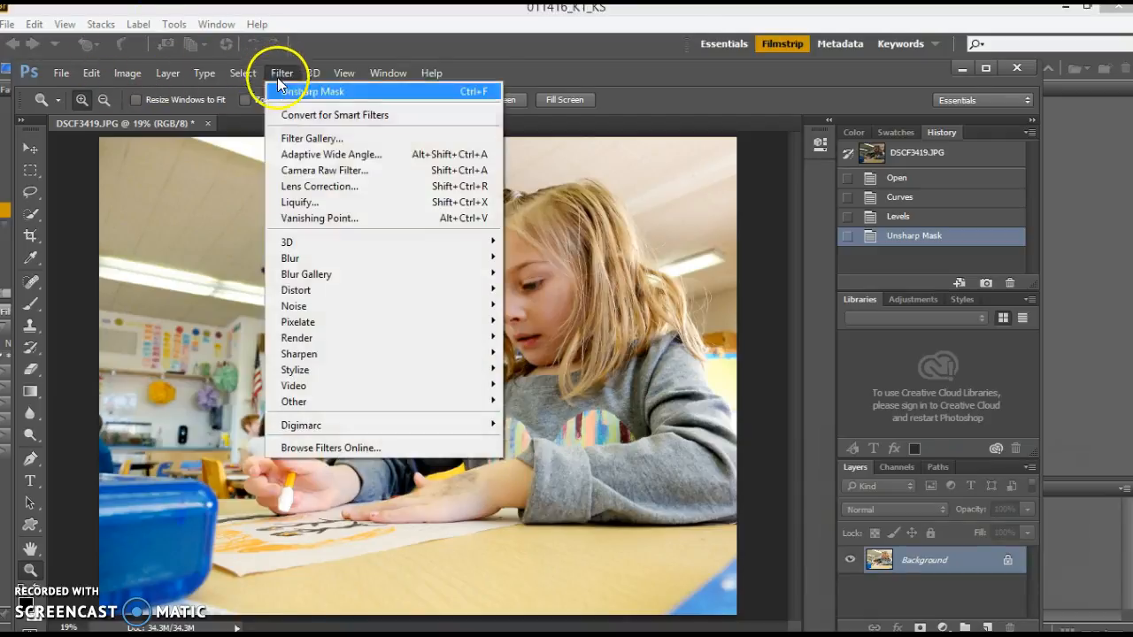
mouse_move(160, 77)
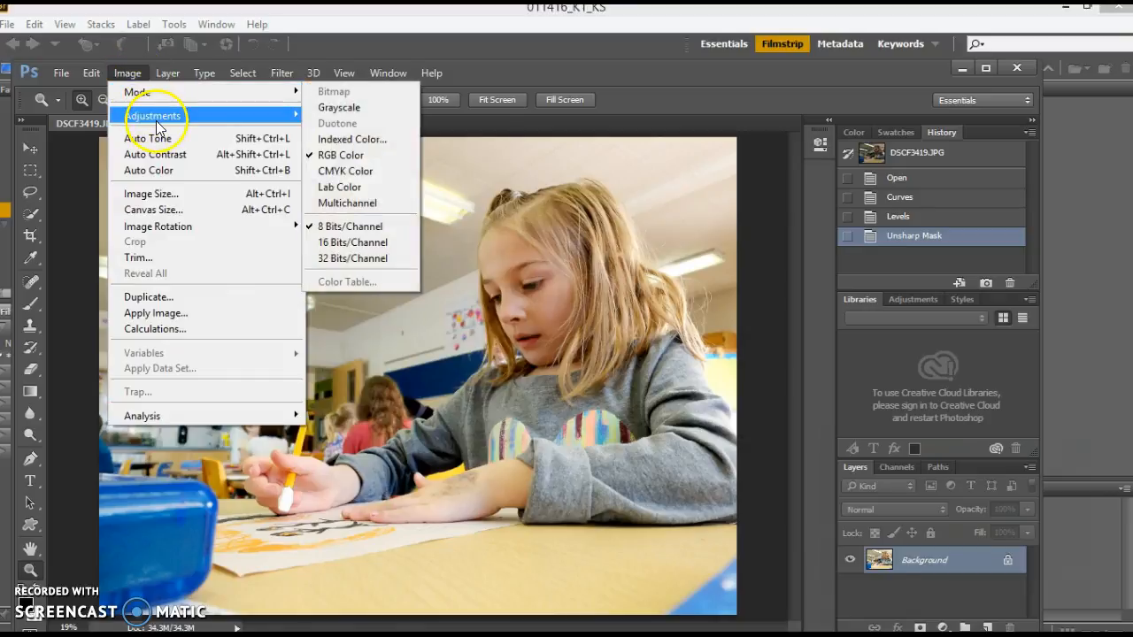
mouse_move(253, 115)
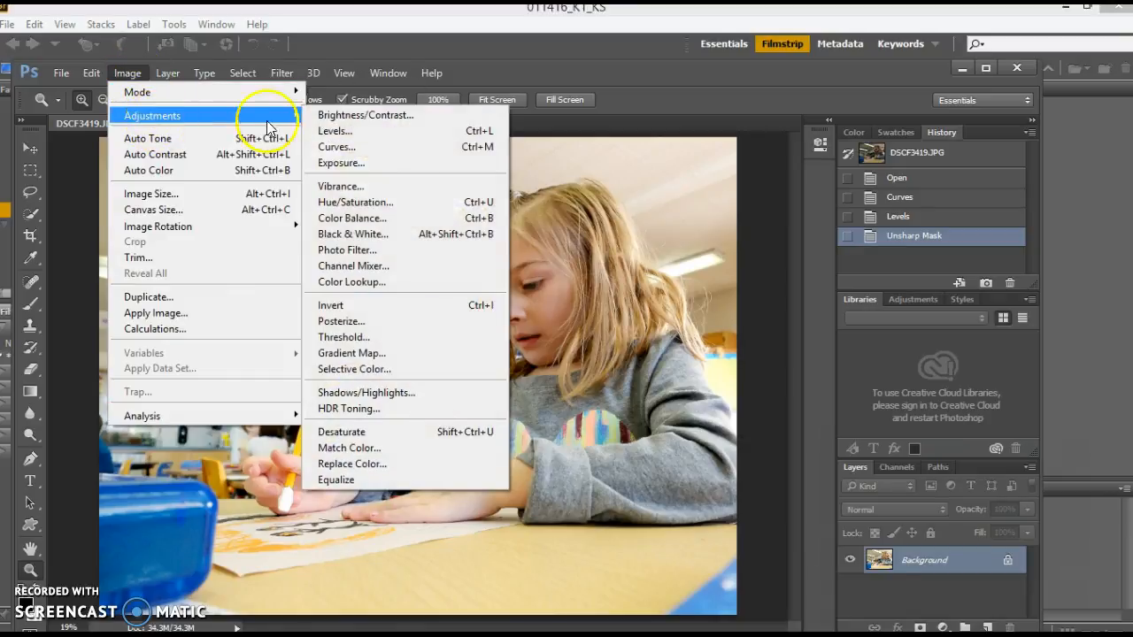
left_click(414, 202)
left_click_drag(607, 106, 929, 99)
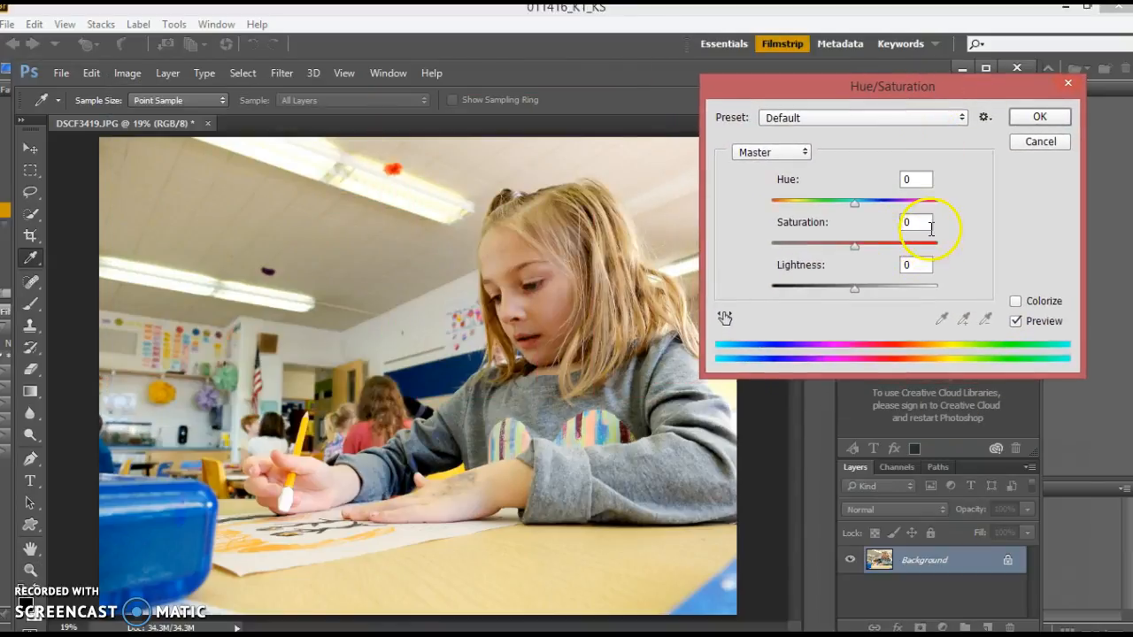
key("Up")
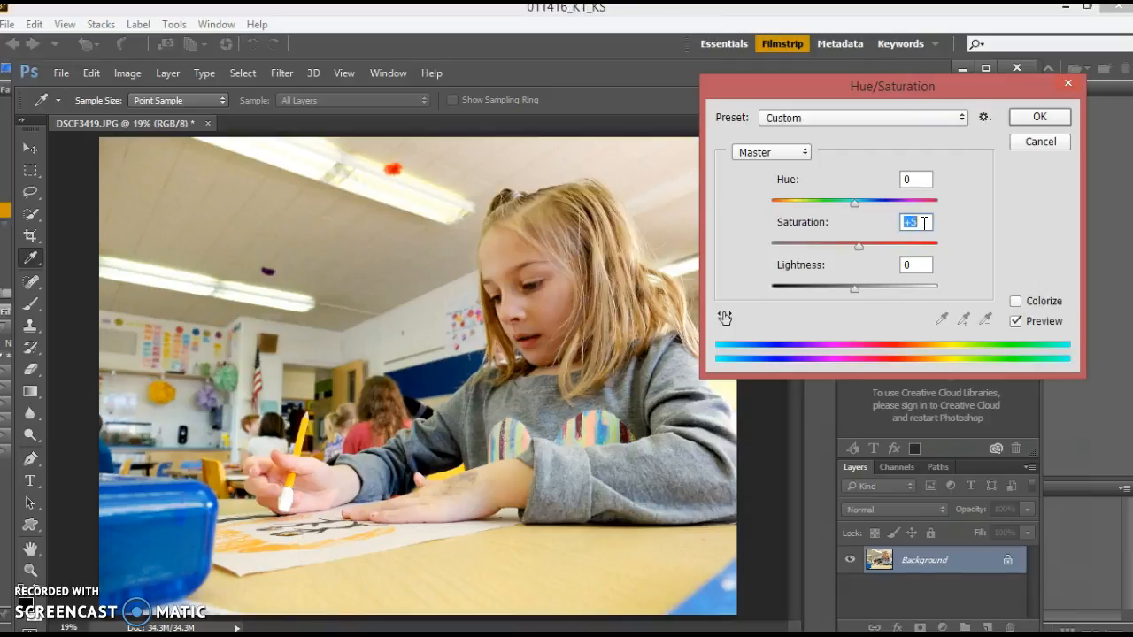
left_click(1042, 321)
left_click(1042, 320)
- Raise the saturation to +8, compare the preview with the unadjusted photo, and apply the adjustment
left_click(923, 225)
mouse_move(863, 244)
left_mouse_down()
mouse_move(915, 247)
mouse_move(872, 254)
mouse_move(861, 245)
left_mouse_up()
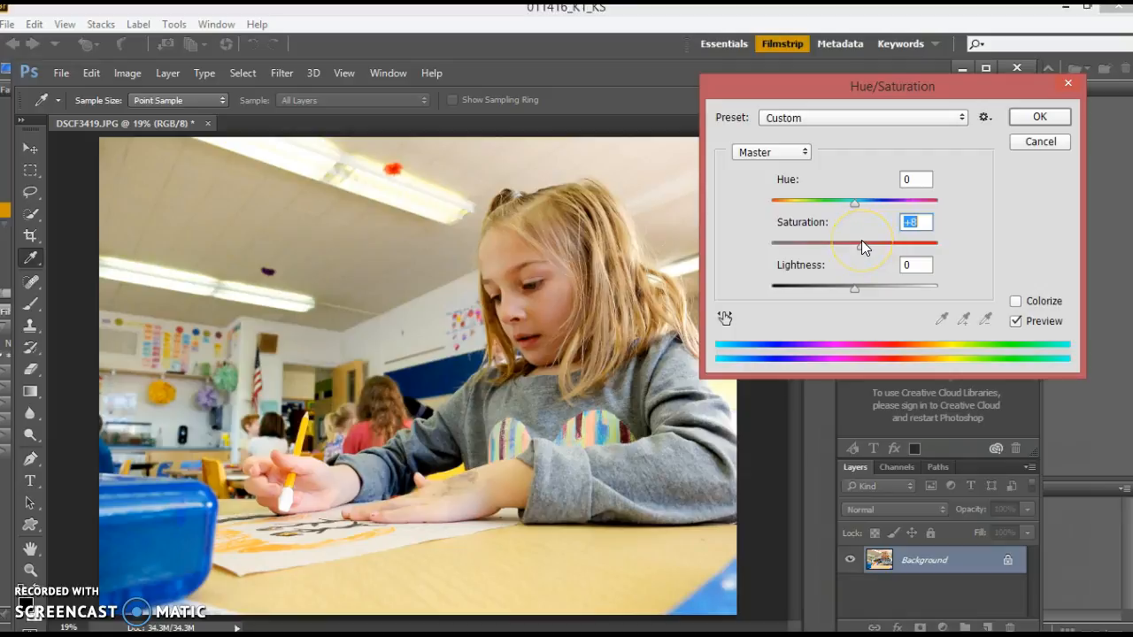
left_click(1015, 323)
left_click(1016, 321)
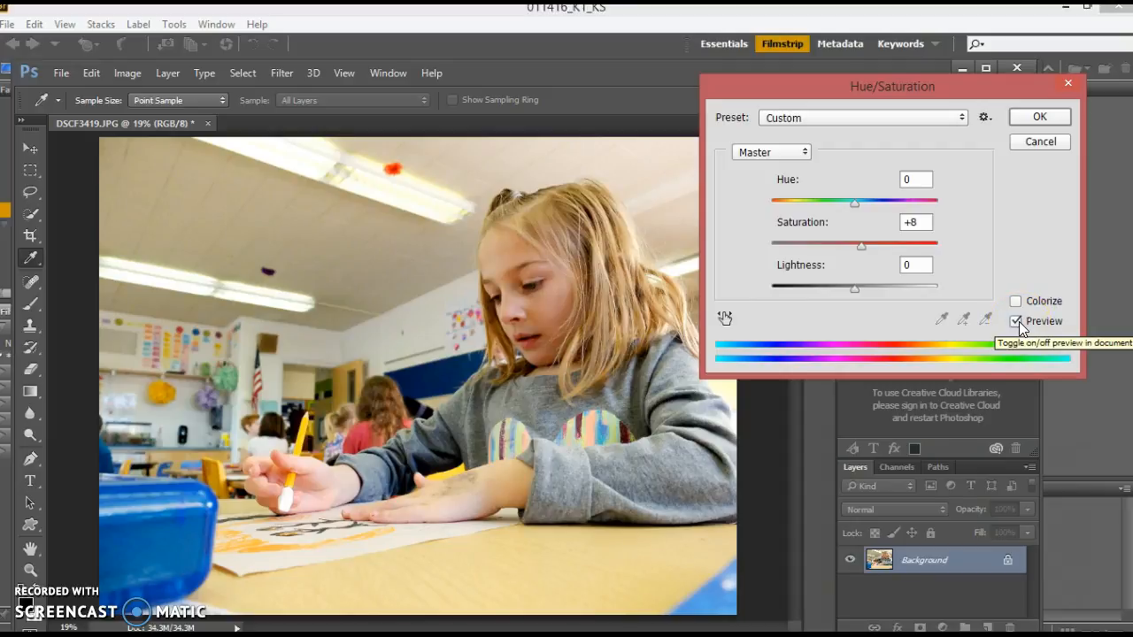
left_click(1036, 118)
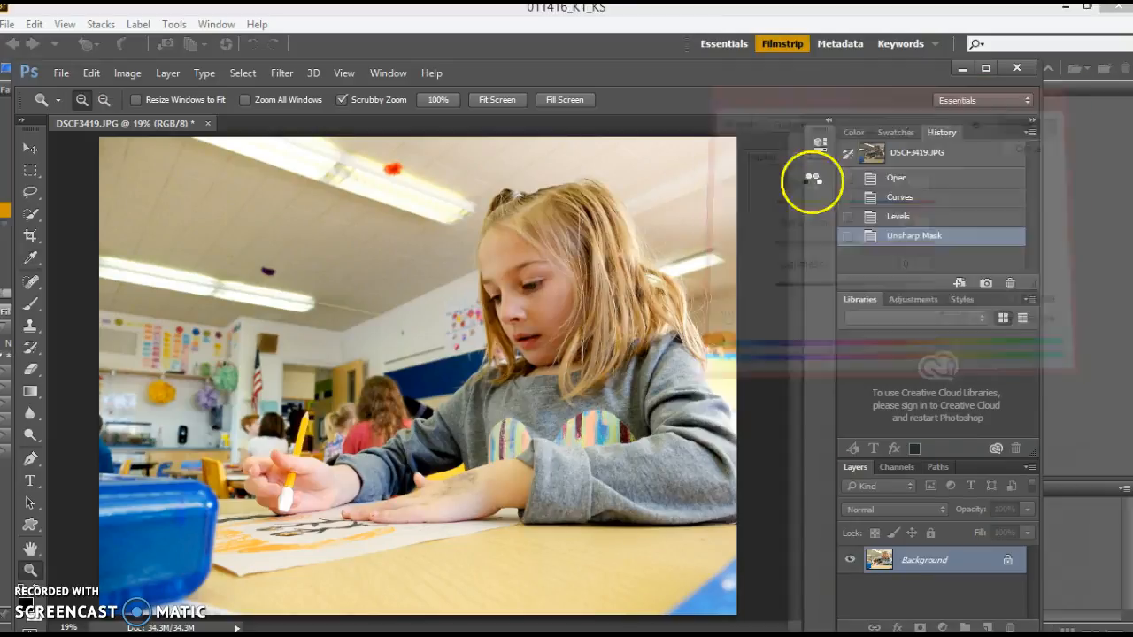
- Open the Image Size settings for the photo and move the dialog clear of the picture
left_click(129, 71)
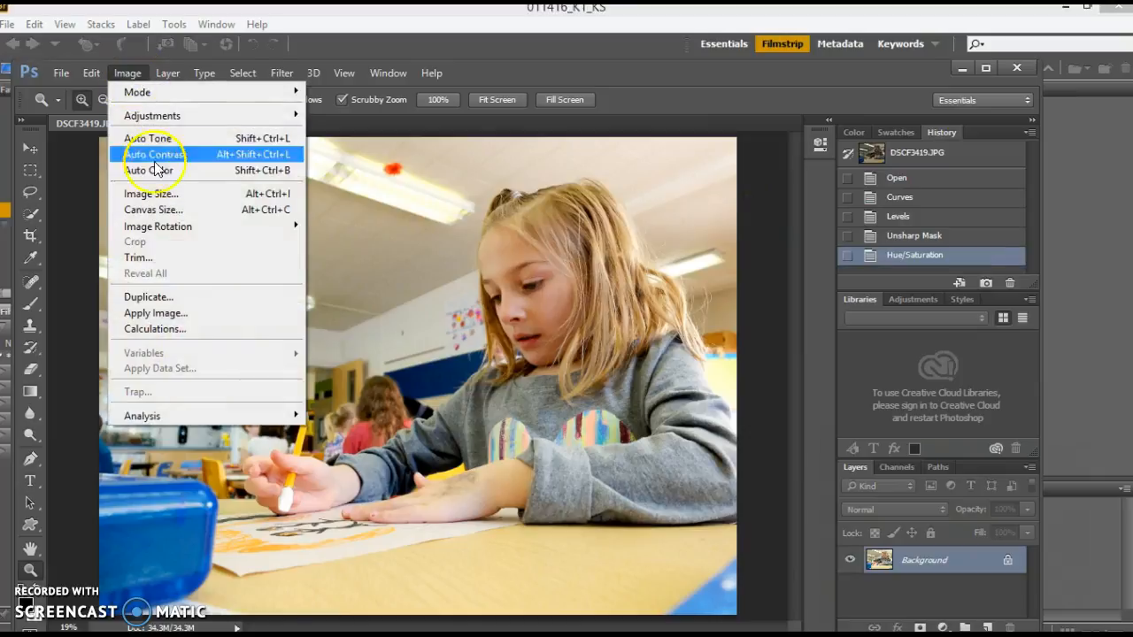
left_click(152, 193)
left_click_drag(557, 122, 953, 83)
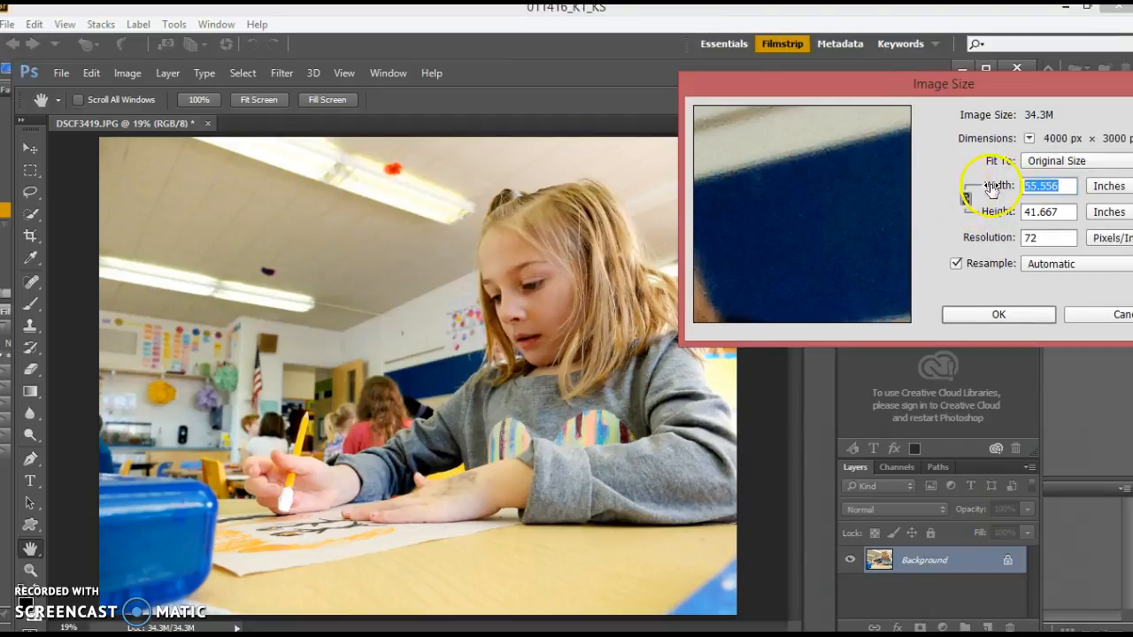
type("9")
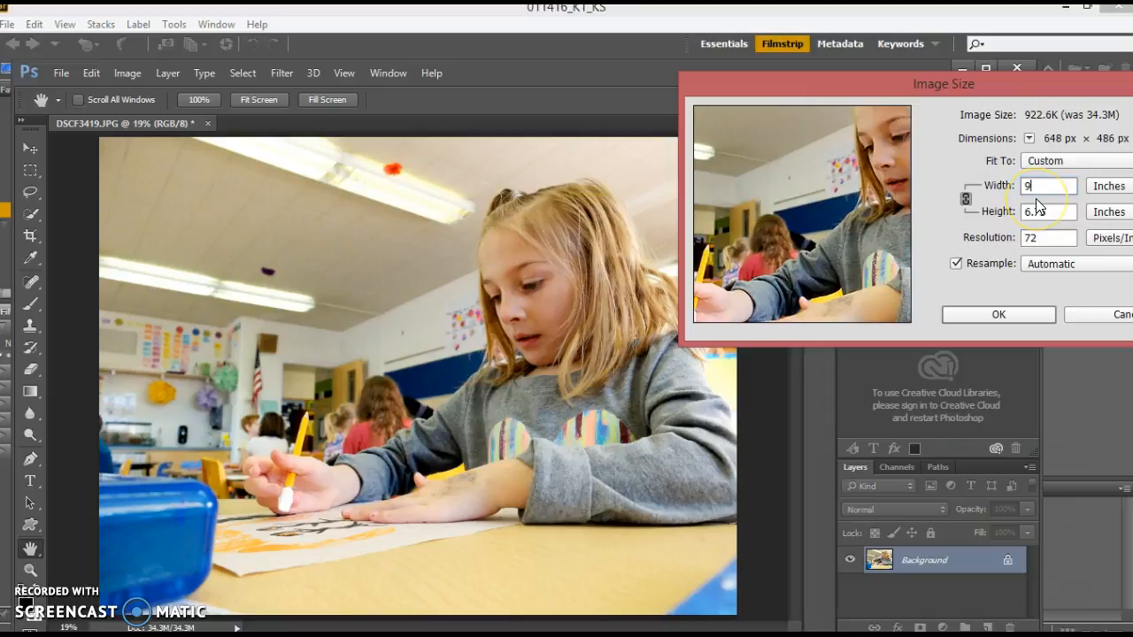
left_click(1059, 190)
key("ctrl+z")
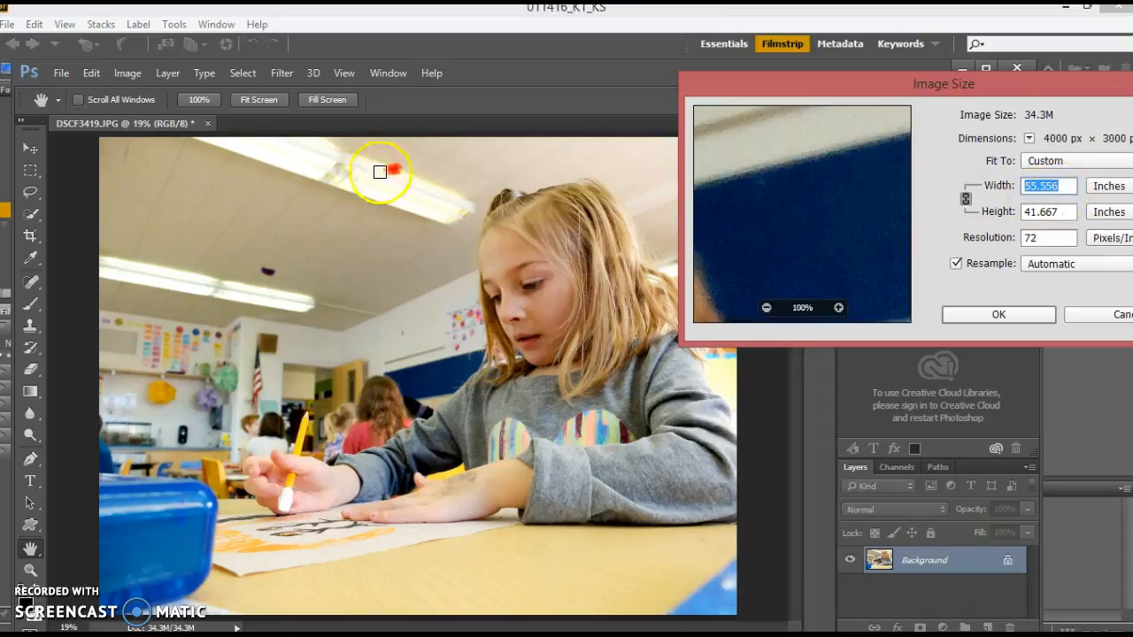
- Resize the photo to 8 inches wide at a resolution of 300 pixels/inch
type("8")
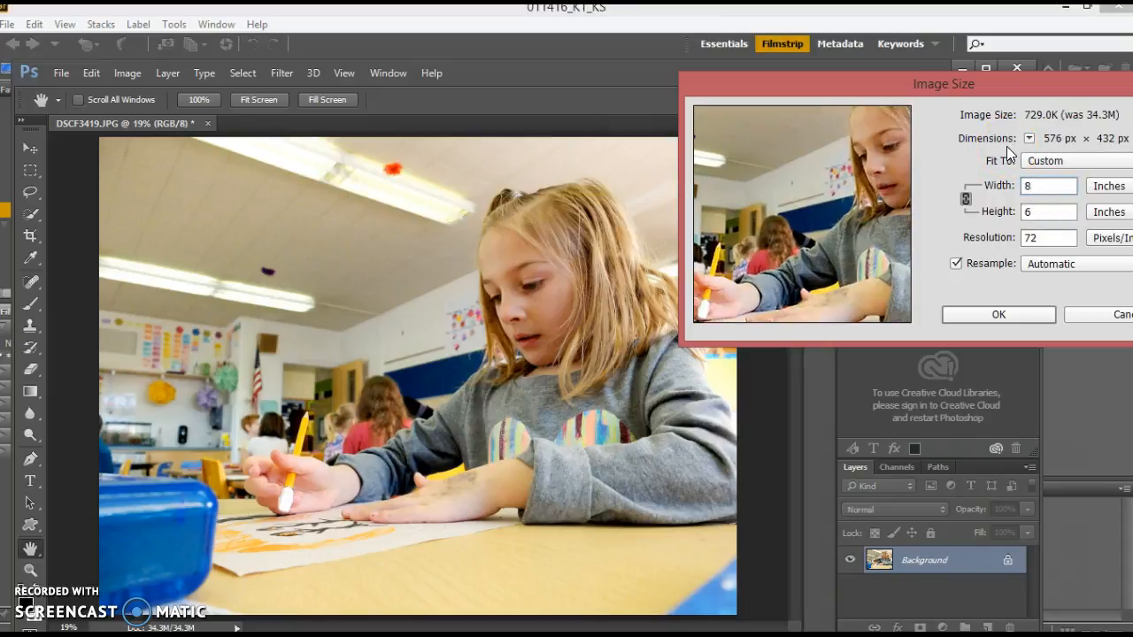
double_click(1060, 239)
type("300")
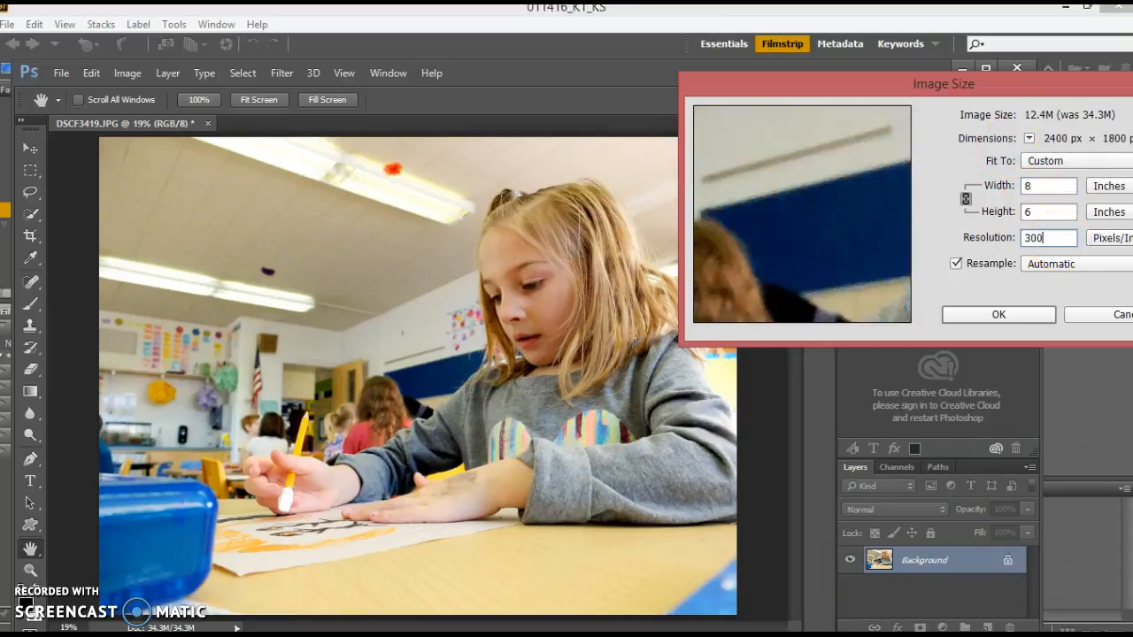
left_click_drag(1055, 82, 877, 84)
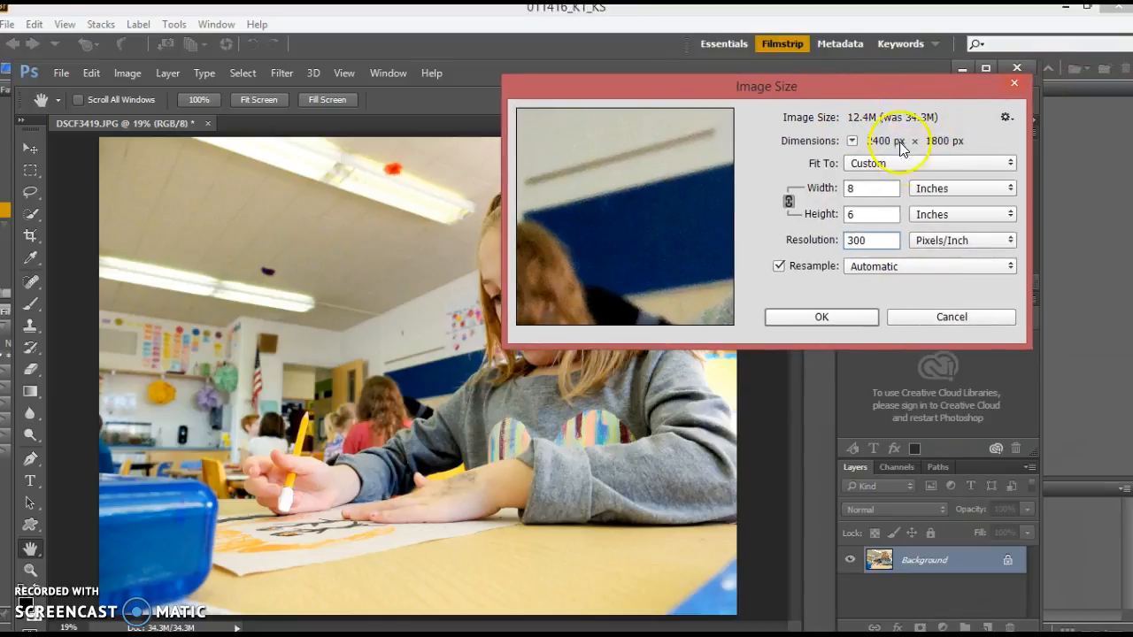
left_click(829, 323)
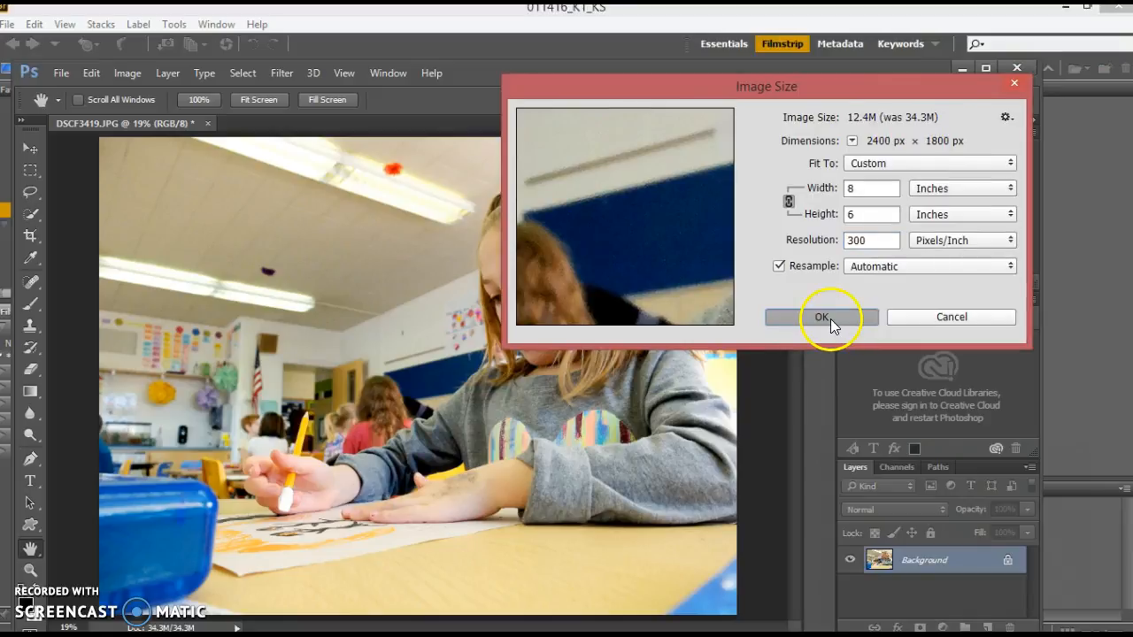
key("z")
- Save the edited photo as a new JPEG named 011416_K1_KS_1 in the same folder, at maximum quality 12
left_click(62, 75)
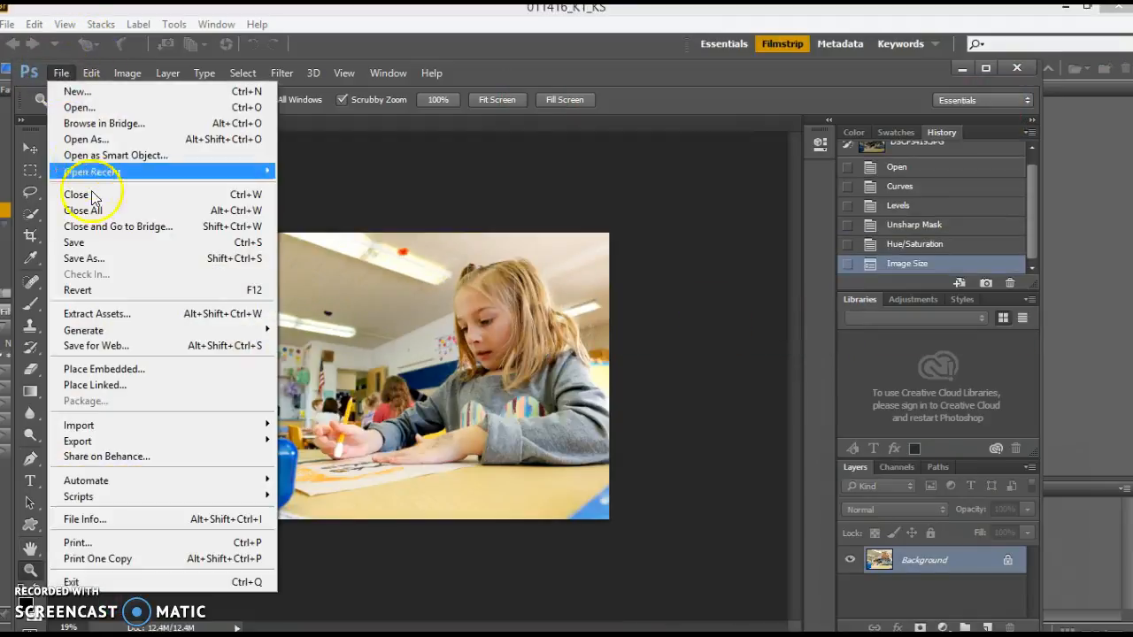
left_click(89, 260)
left_click_drag(269, 64, 830, 82)
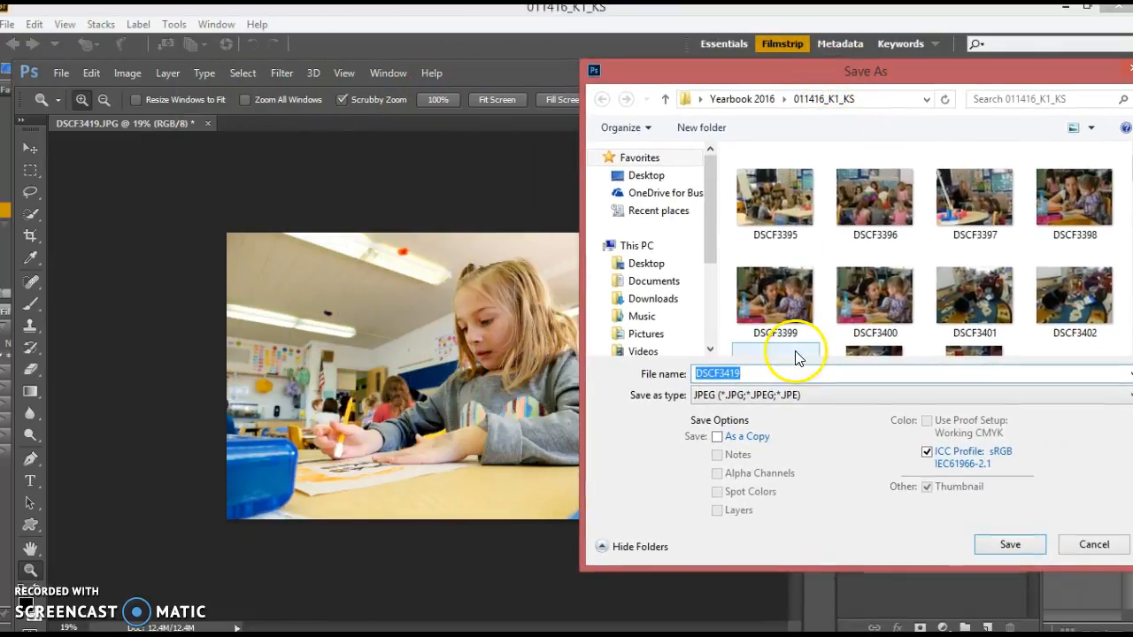
type("011416_K1_KS_1")
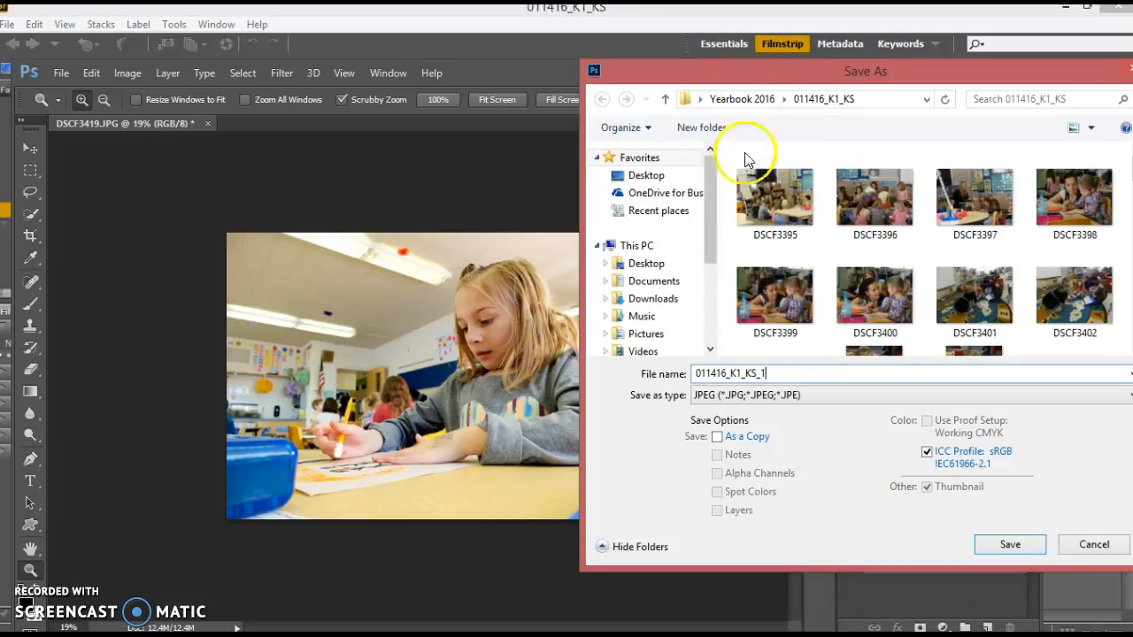
left_click_drag(746, 71, 452, 30)
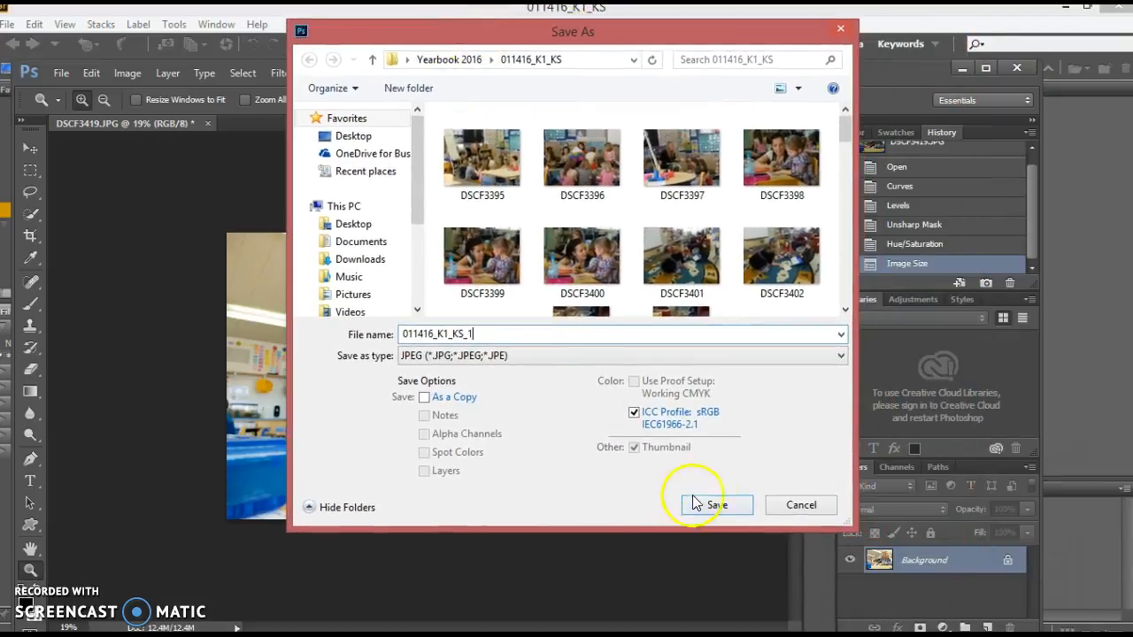
left_click(719, 506)
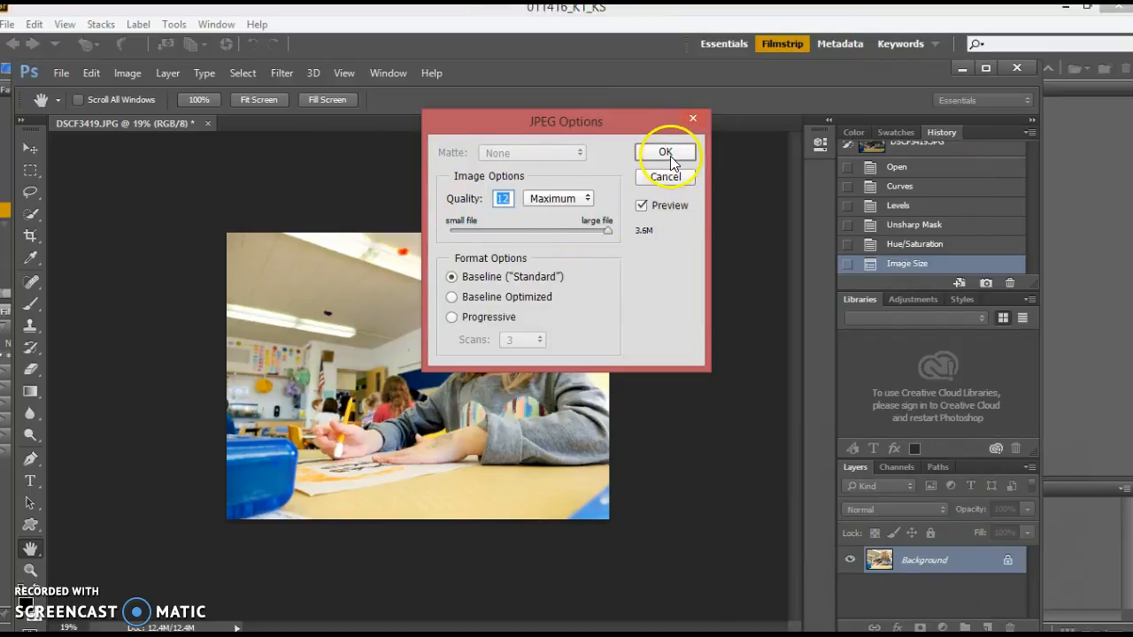
left_click(666, 153)
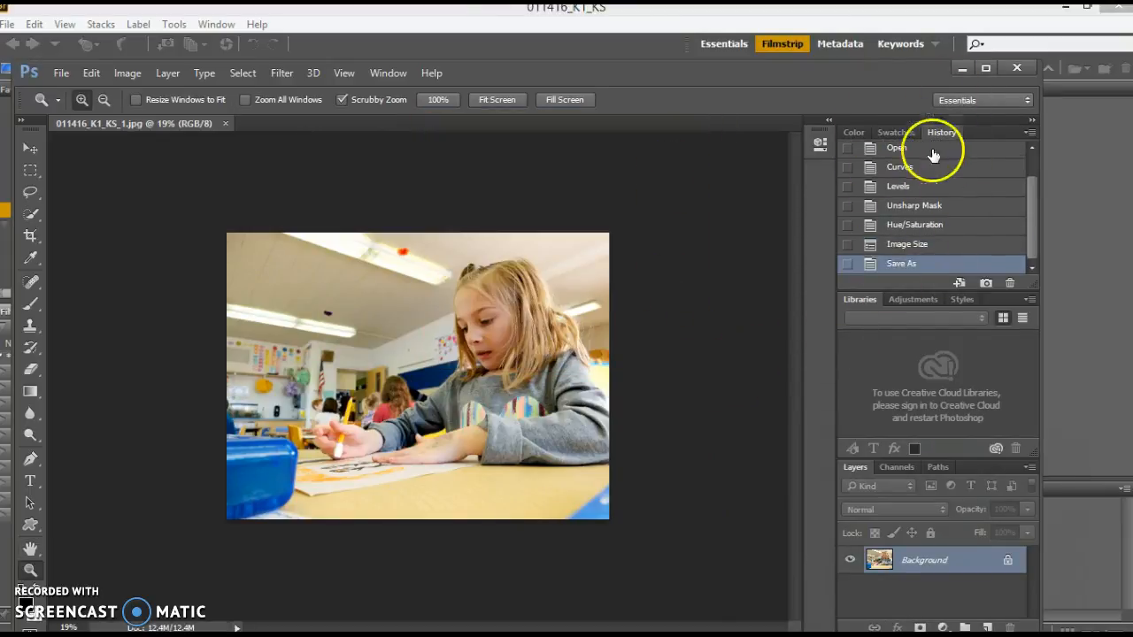
- Review the recorded edit history and check that the History display is enabled for the workspace
left_click_drag(1031, 223, 1028, 173)
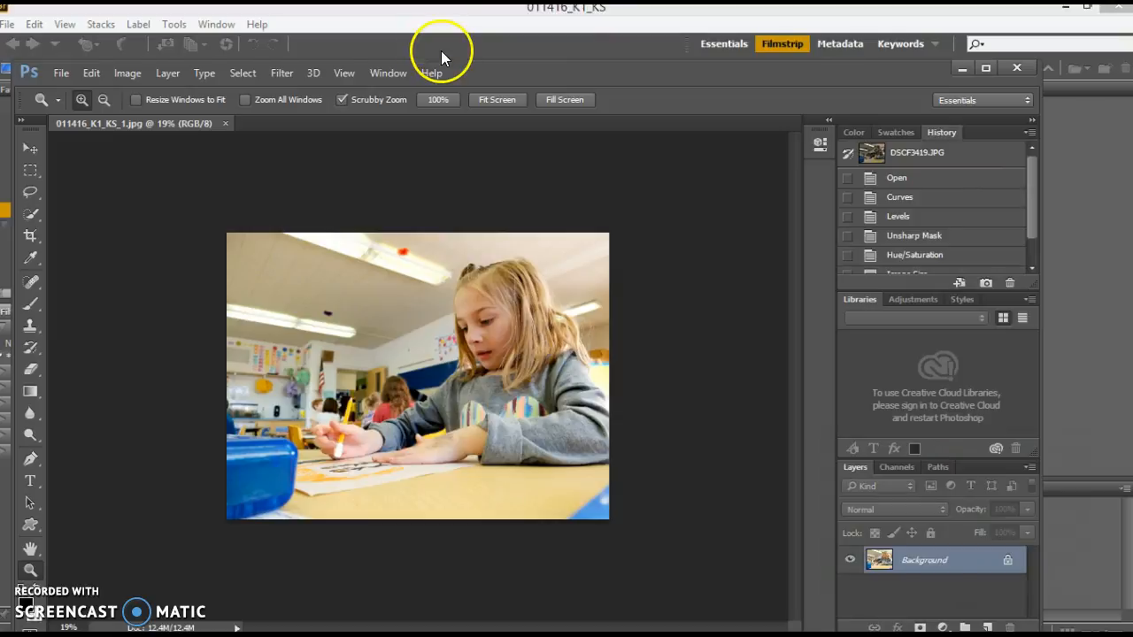
left_click(392, 73)
mouse_move(471, 78)
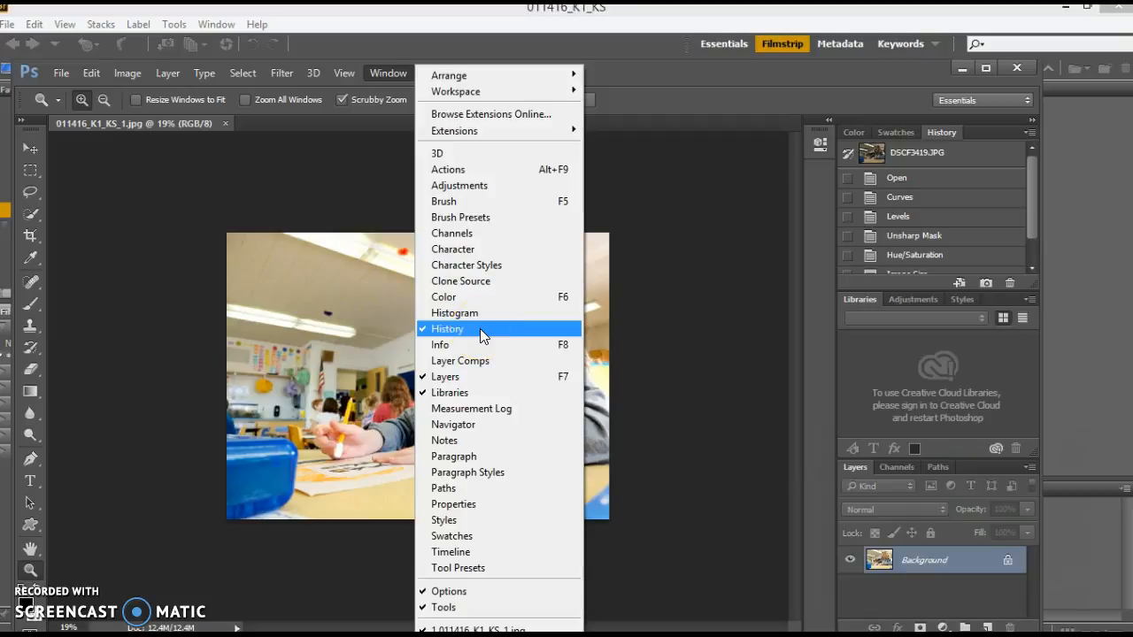
left_click(699, 312)
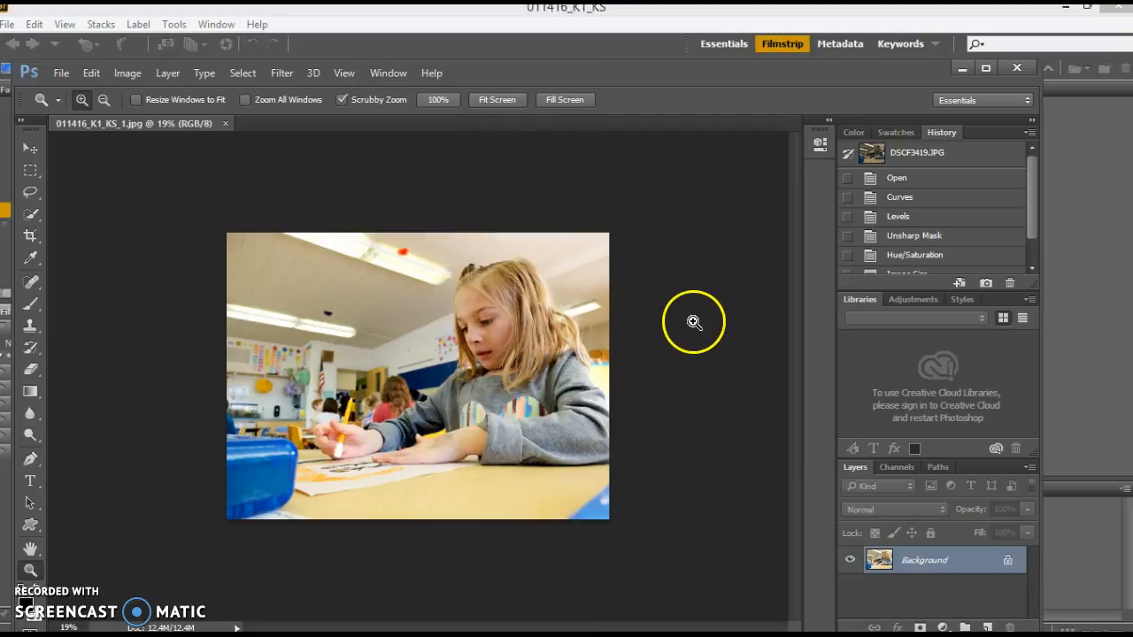
- Compare the original DSCF3419.JPG snapshot with the final Save As history state twice, ending on the edited version
double_click(694, 328)
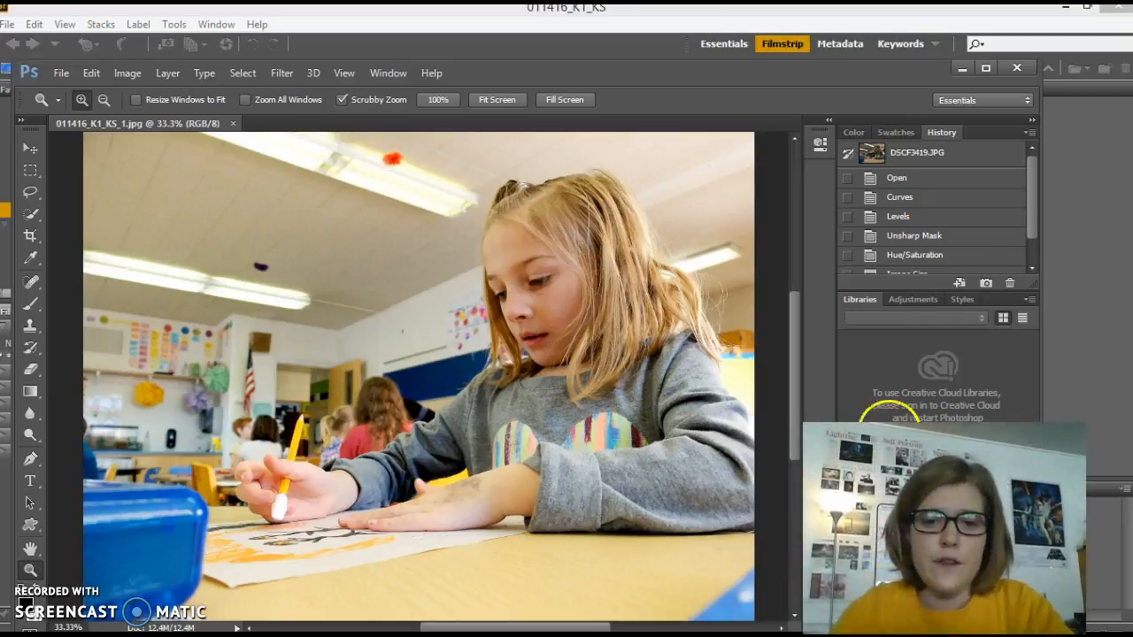
left_click(910, 161)
key("ctrl+0")
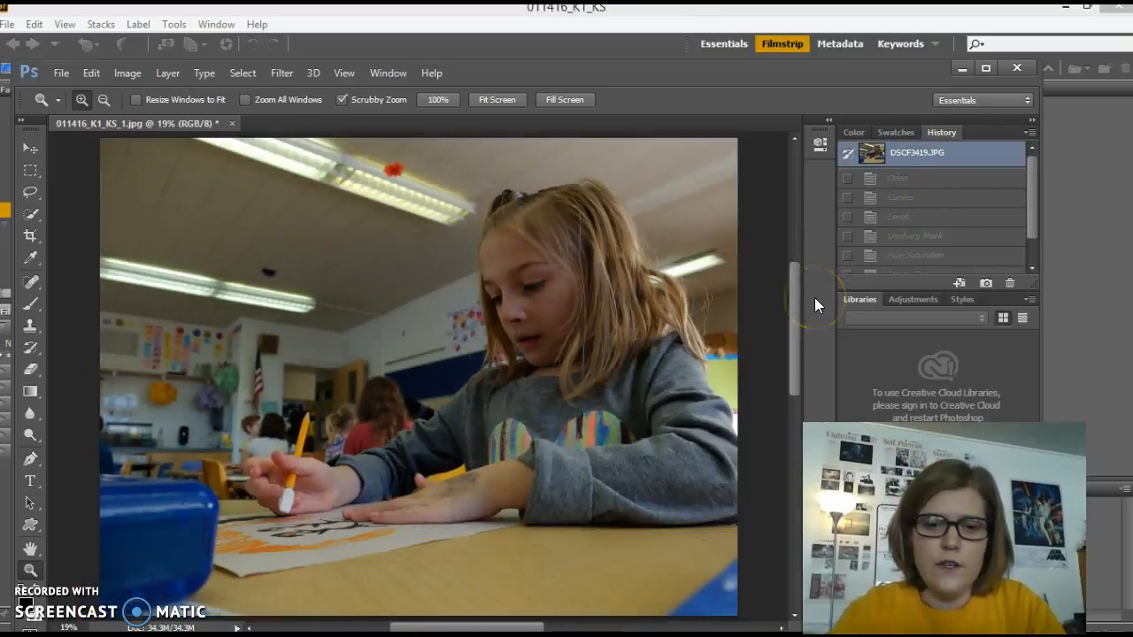
left_click_drag(1031, 189, 966, 254)
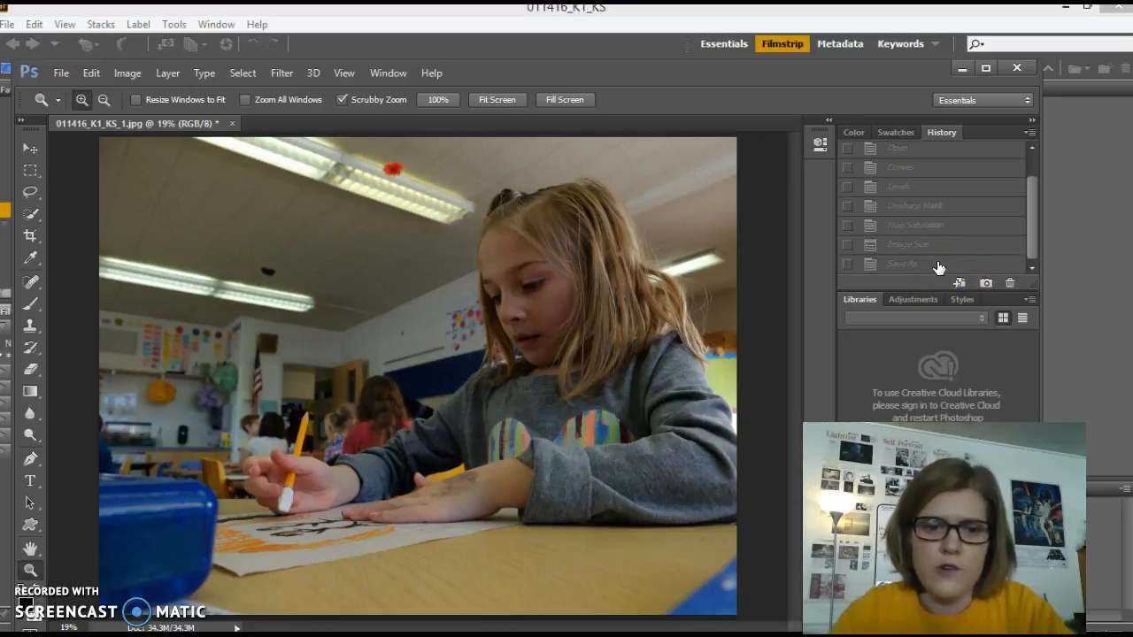
left_click(939, 263)
key("ctrl+0")
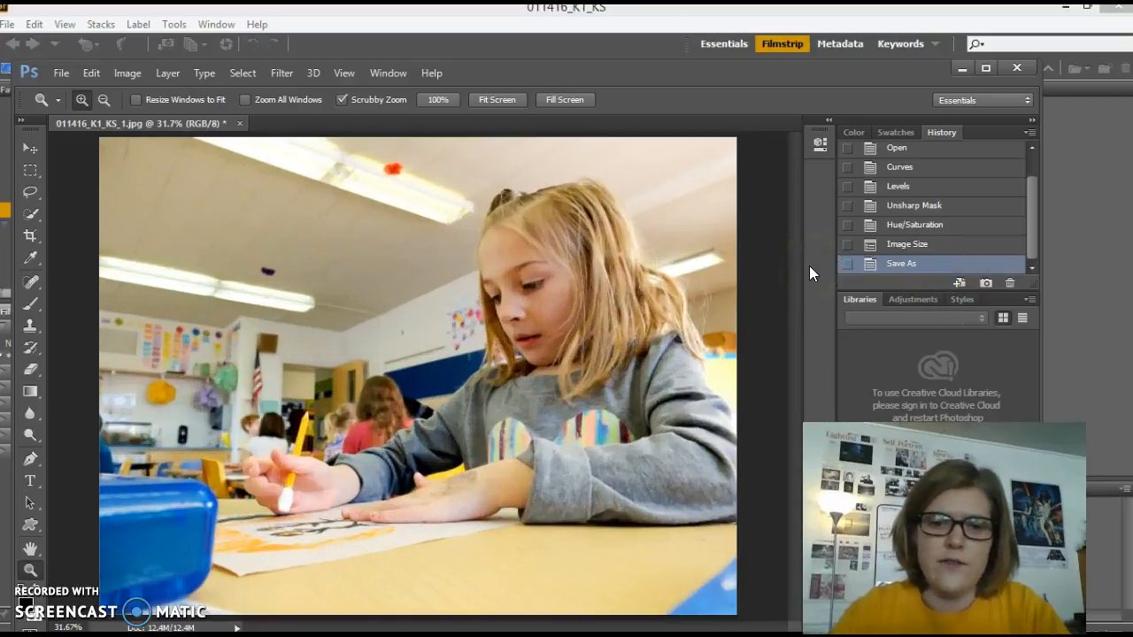
scroll(903, 223, "up", 2)
left_click(910, 167)
scroll(965, 257, "down", 2)
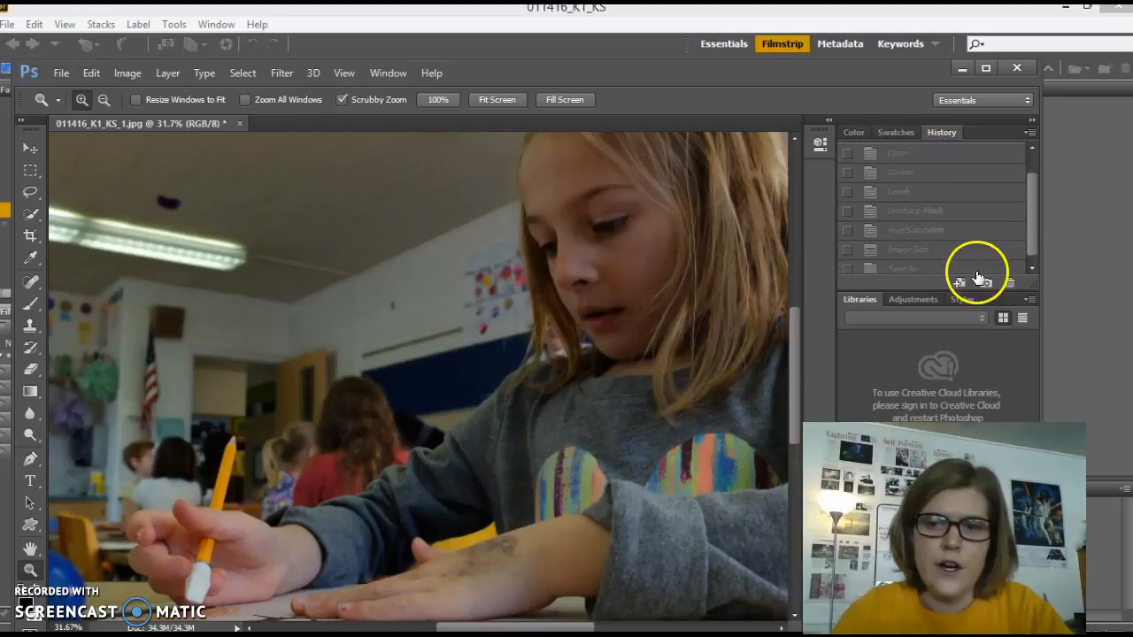
left_click(928, 269)
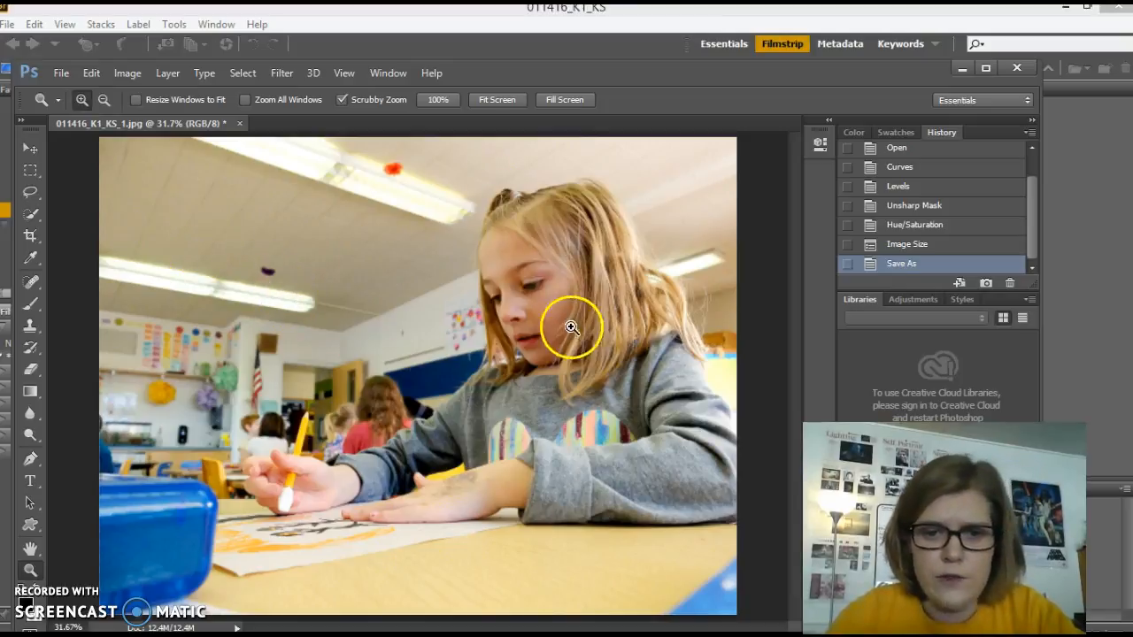
left_click(571, 248, "alt")
left_click(571, 248)
left_click(571, 248, "alt")
left_click(571, 248, "alt")
left_click(571, 248)
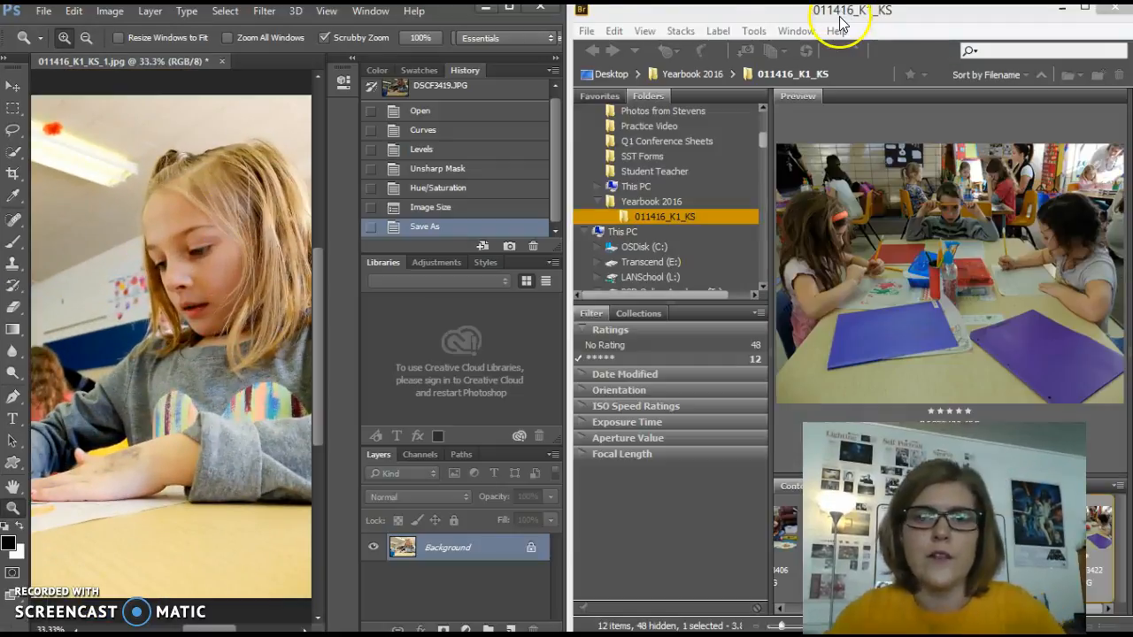
- Switch to Bridge and open the five-star photo DSCF3398.JPG in Photoshop for editing
left_click_drag(840, 21, 673, 2)
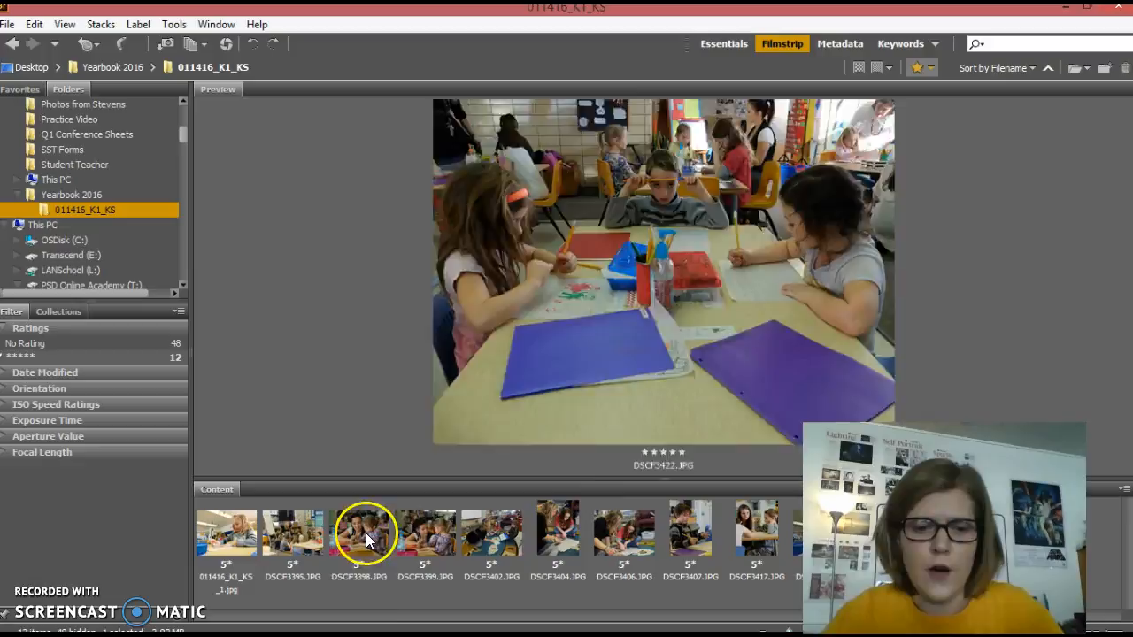
left_click(366, 533)
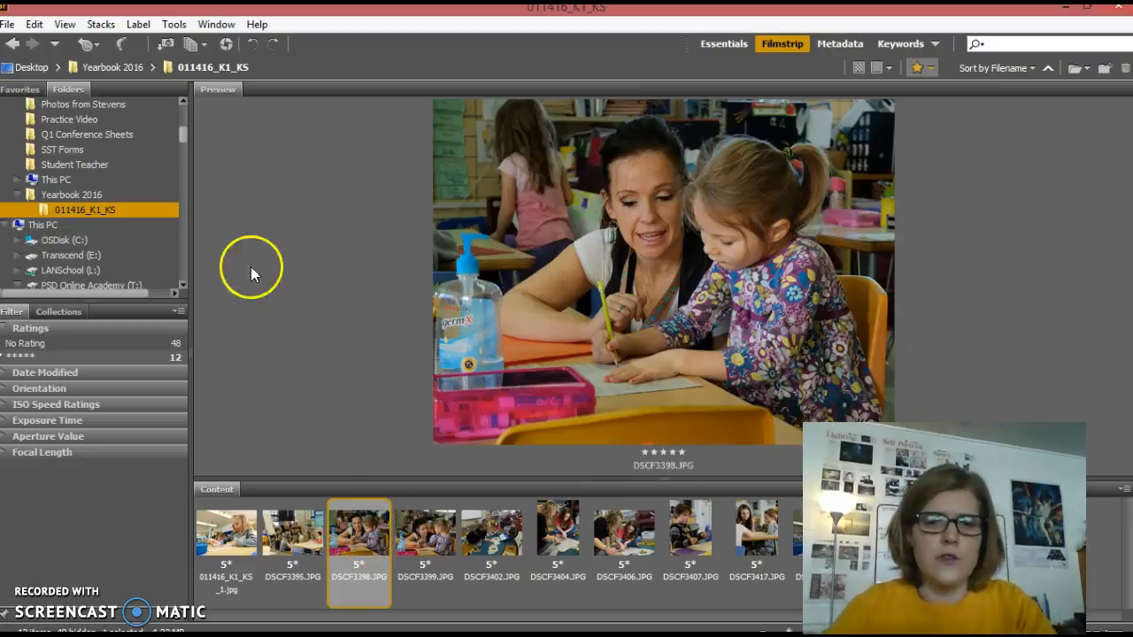
double_click(360, 546)
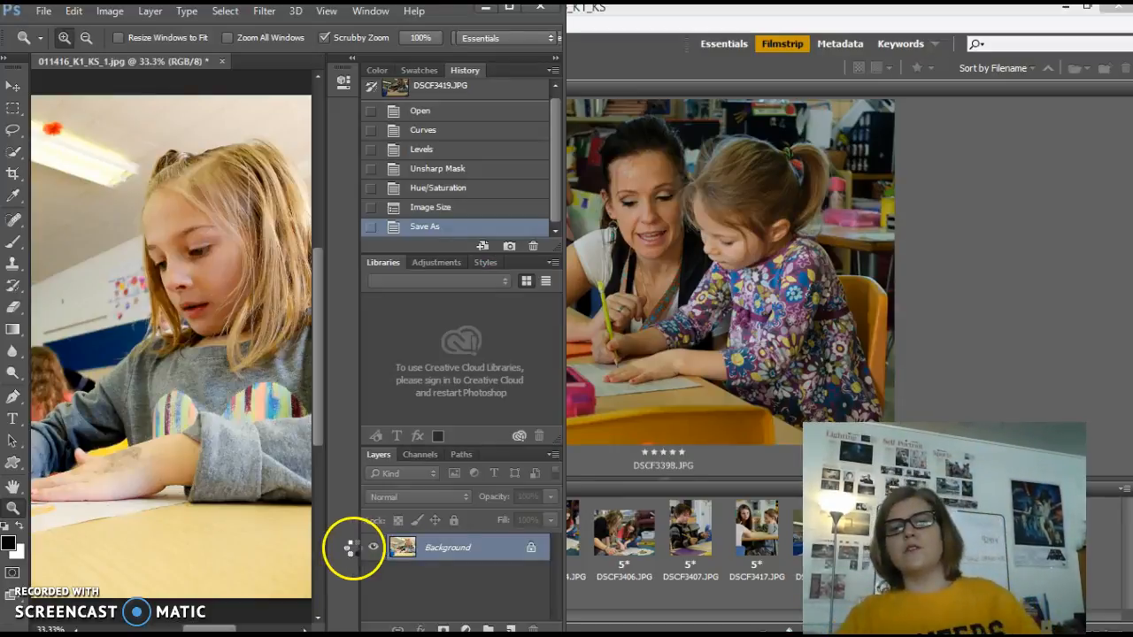
- Fit DSCF3398.JPG in the view, start a Curves adjustment and raise the black input to 183 to isolate the brightest areas
left_click(508, 9)
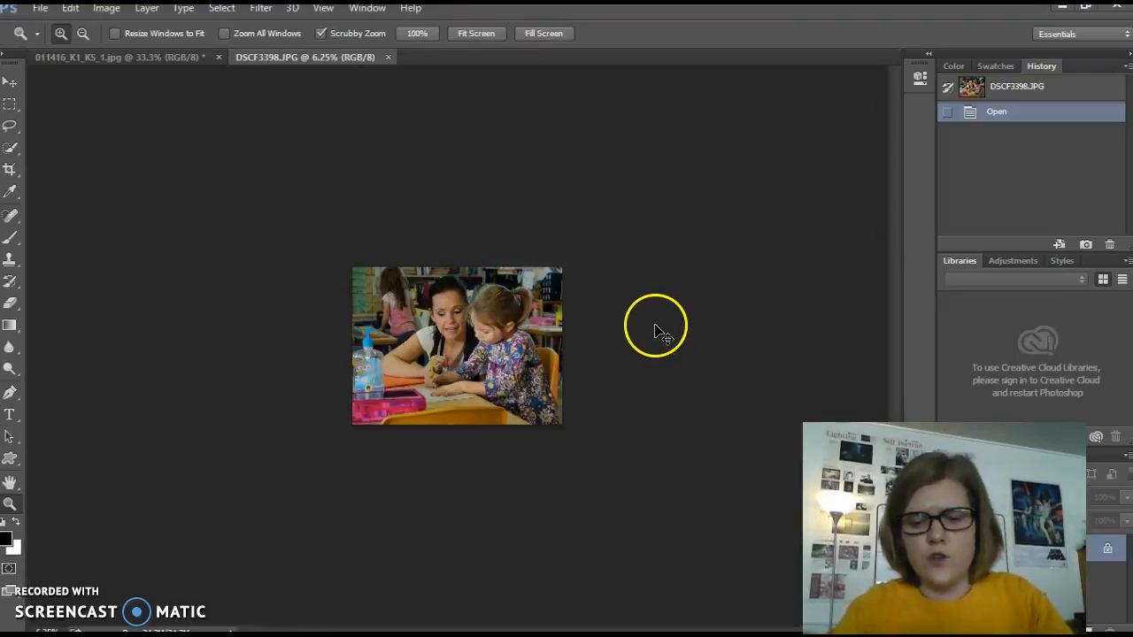
key("ctrl+0")
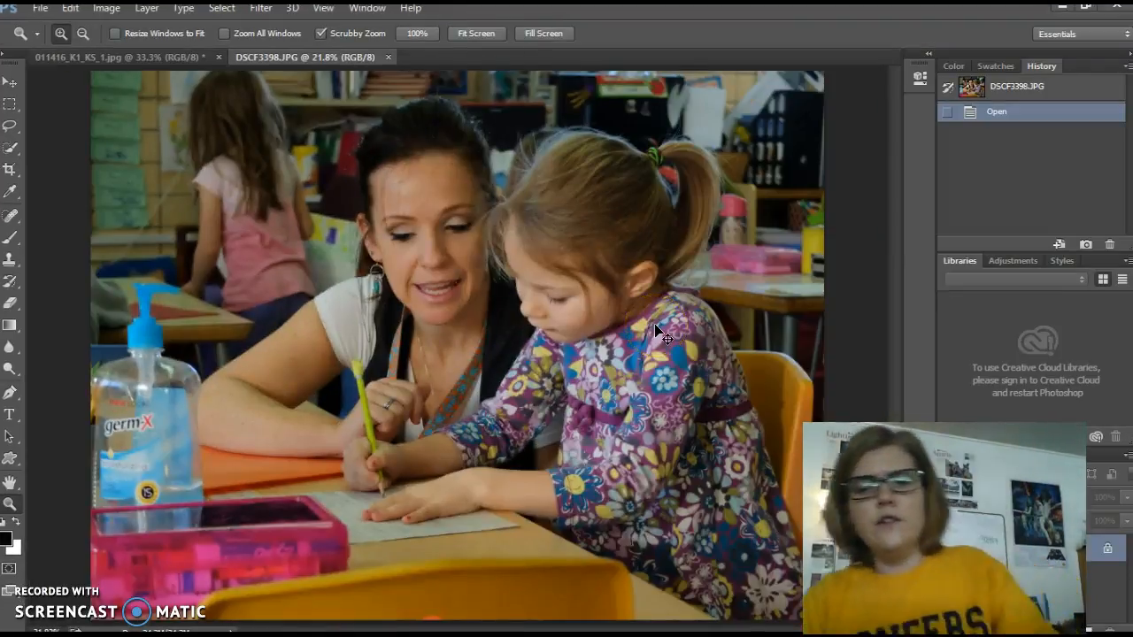
key("ctrl+m")
left_click_drag(639, 189, 837, 69)
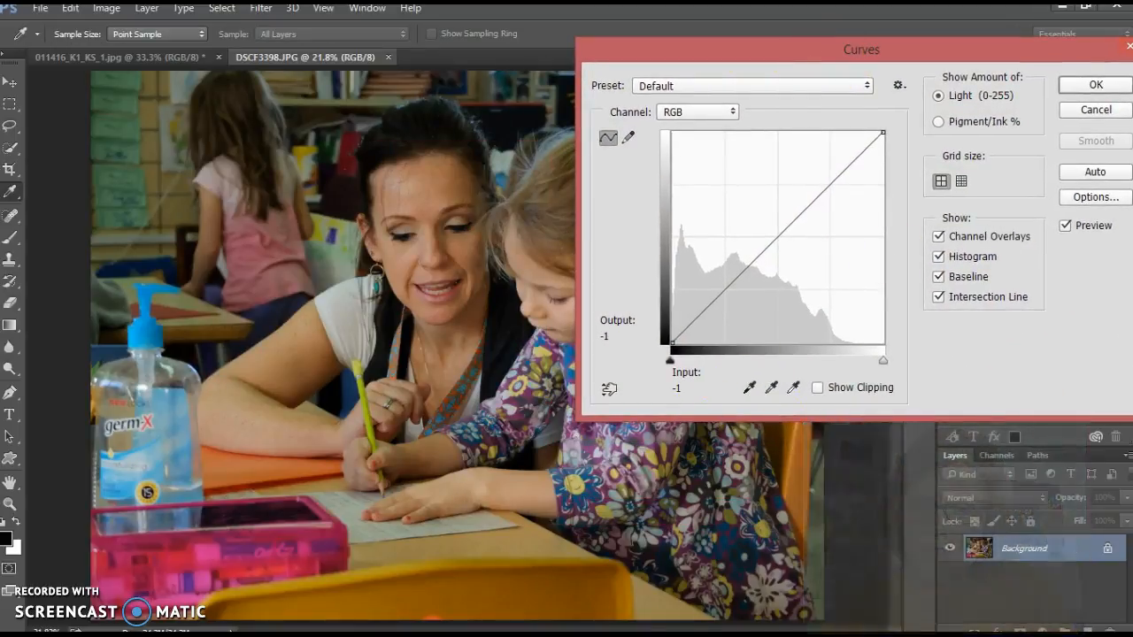
left_click_drag(670, 364, 822, 398)
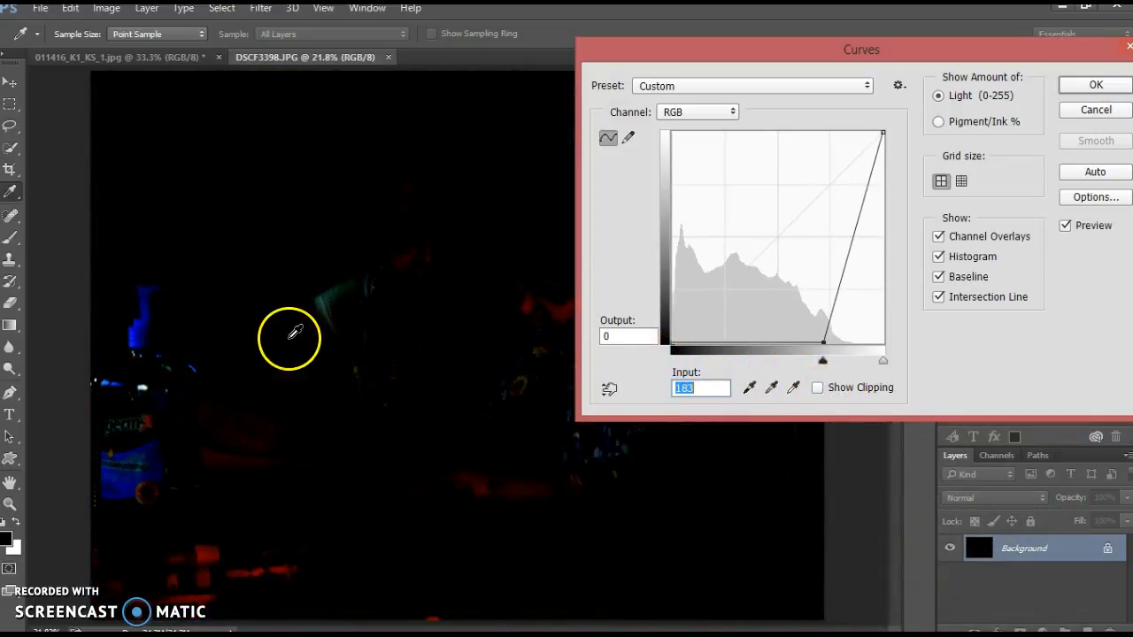
- Sample the Curves white point from the bright fabric of the woman's white sleeve
key("ctrl+plus")
key("ctrl+plus")
key("ctrl+plus")
key("ctrl+plus")
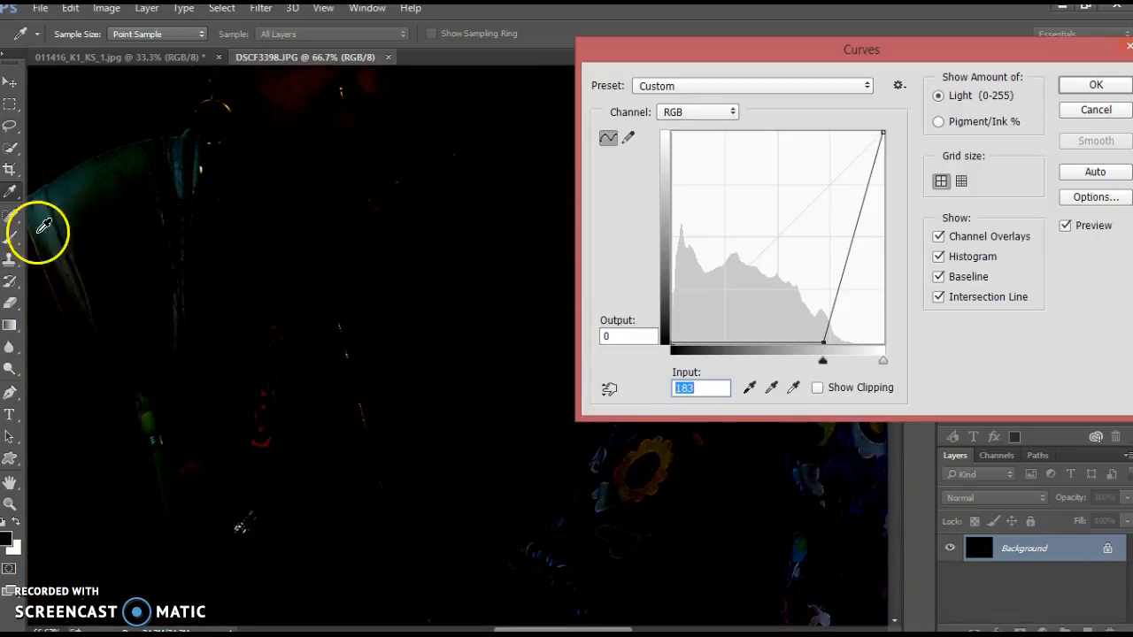
left_click(799, 387)
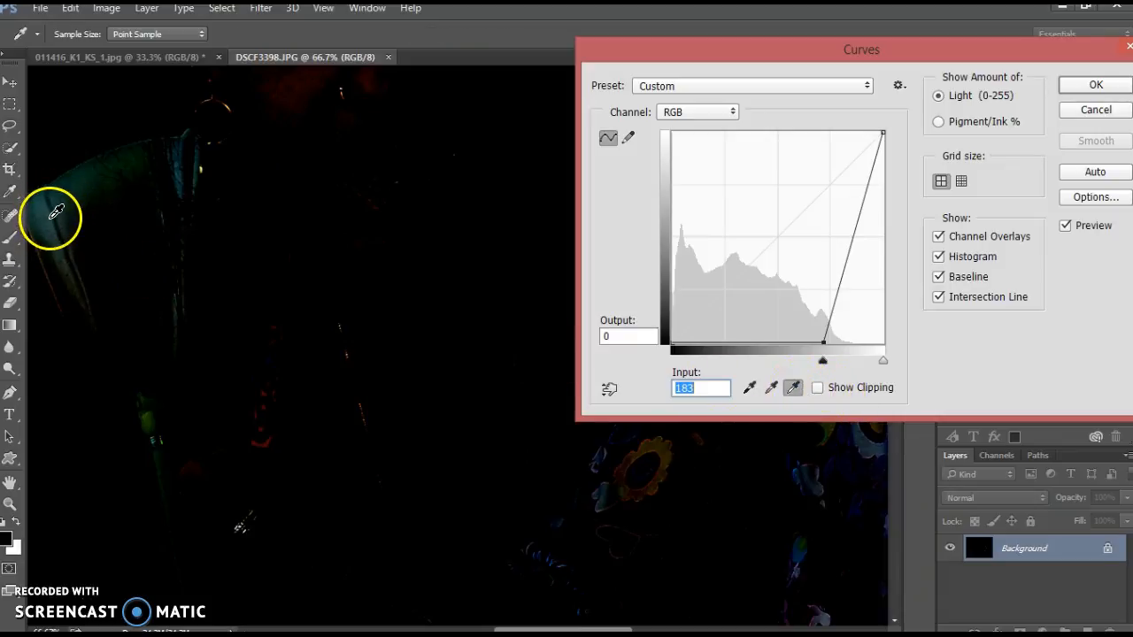
key("ctrl+plus")
key("ctrl+plus")
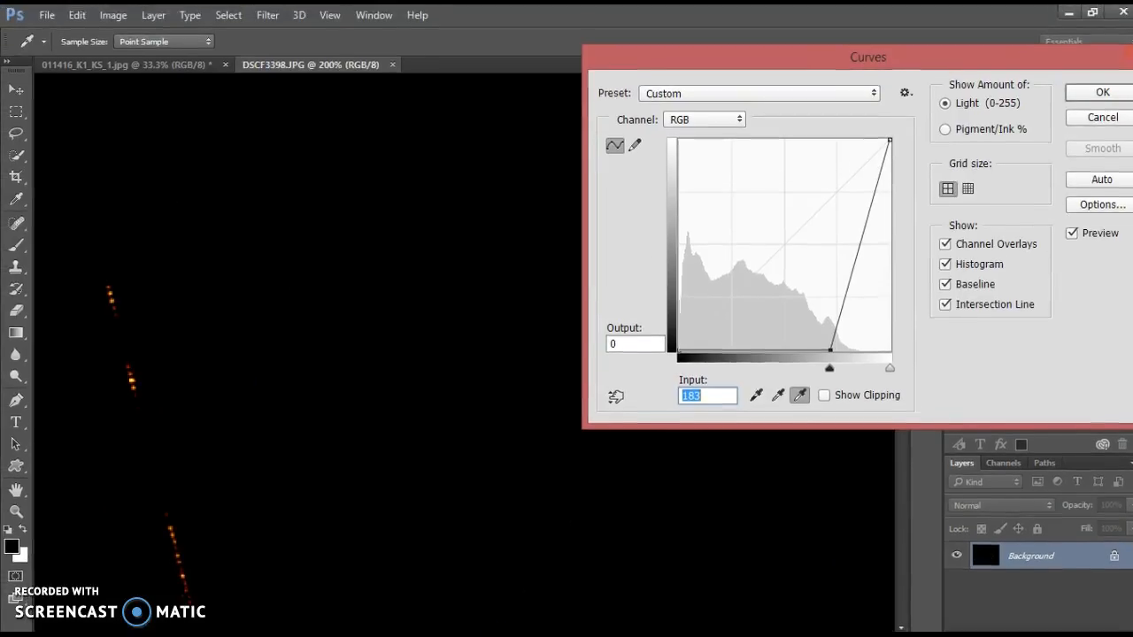
left_click_drag(549, 627, 470, 627)
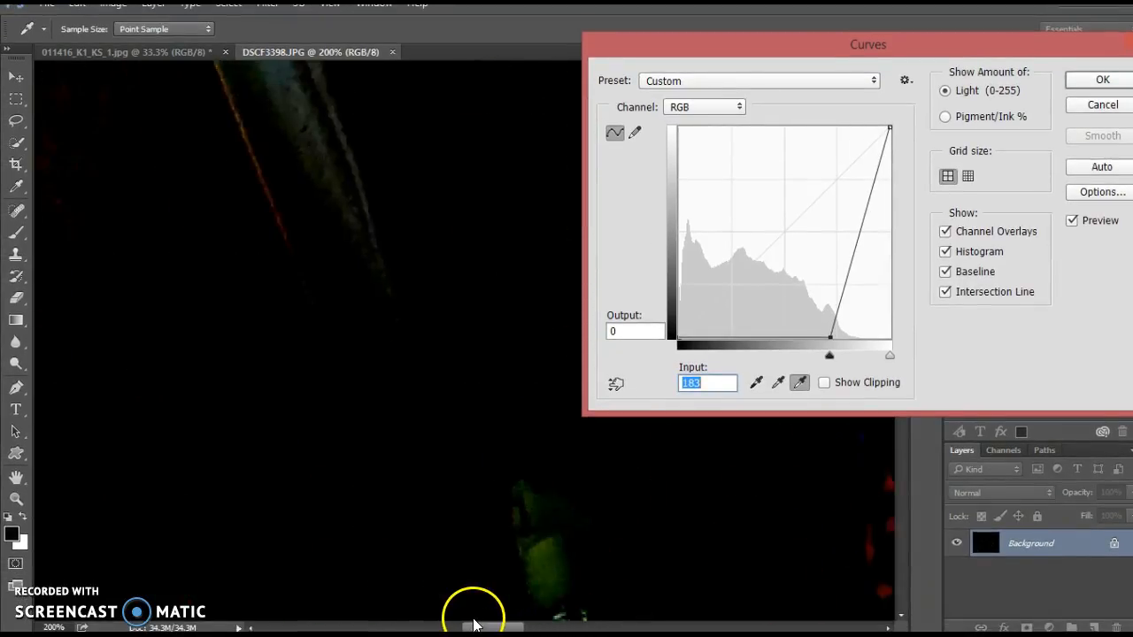
left_click(380, 114)
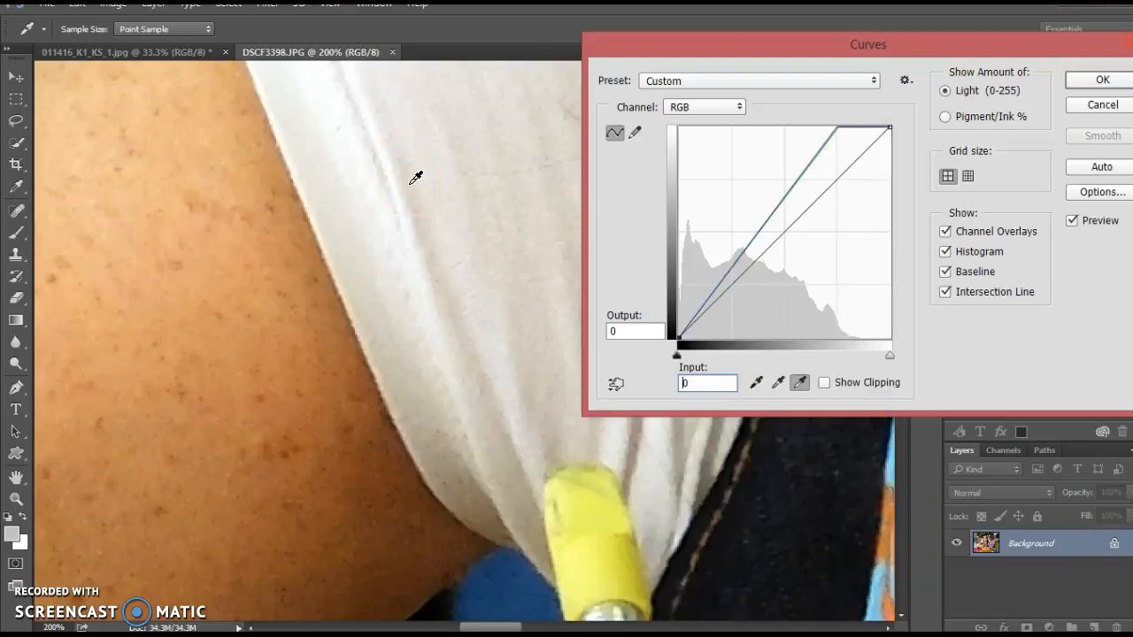
- Lower the Curves white input to 10 to isolate the darkest areas, and sample the black point beside the woman's arm
key("ctrl+0")
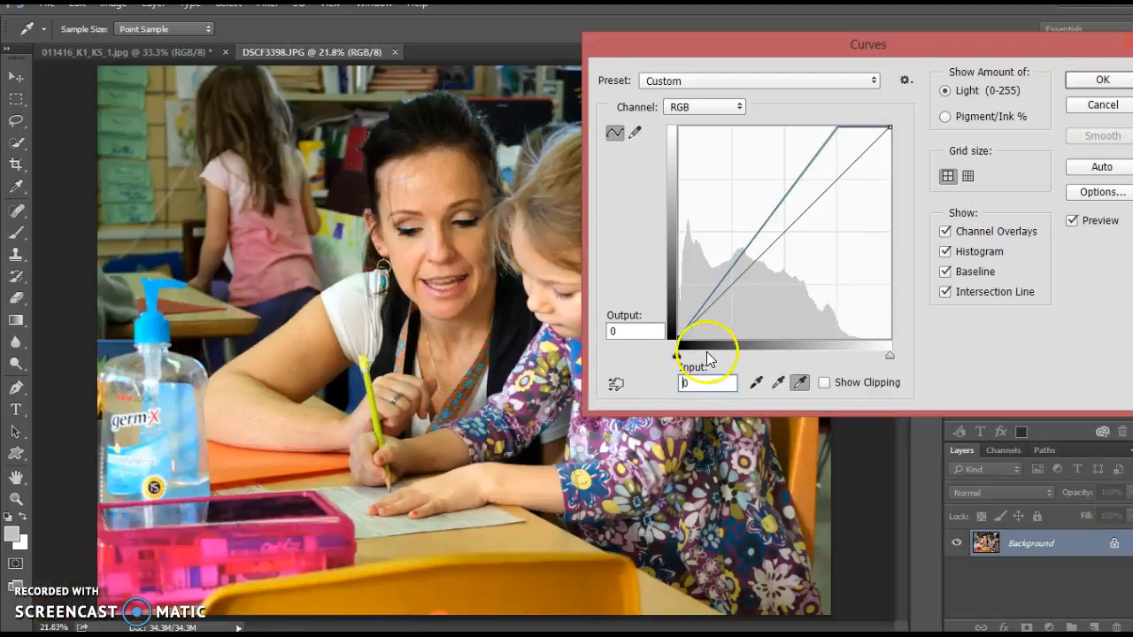
left_click_drag(893, 354, 687, 361)
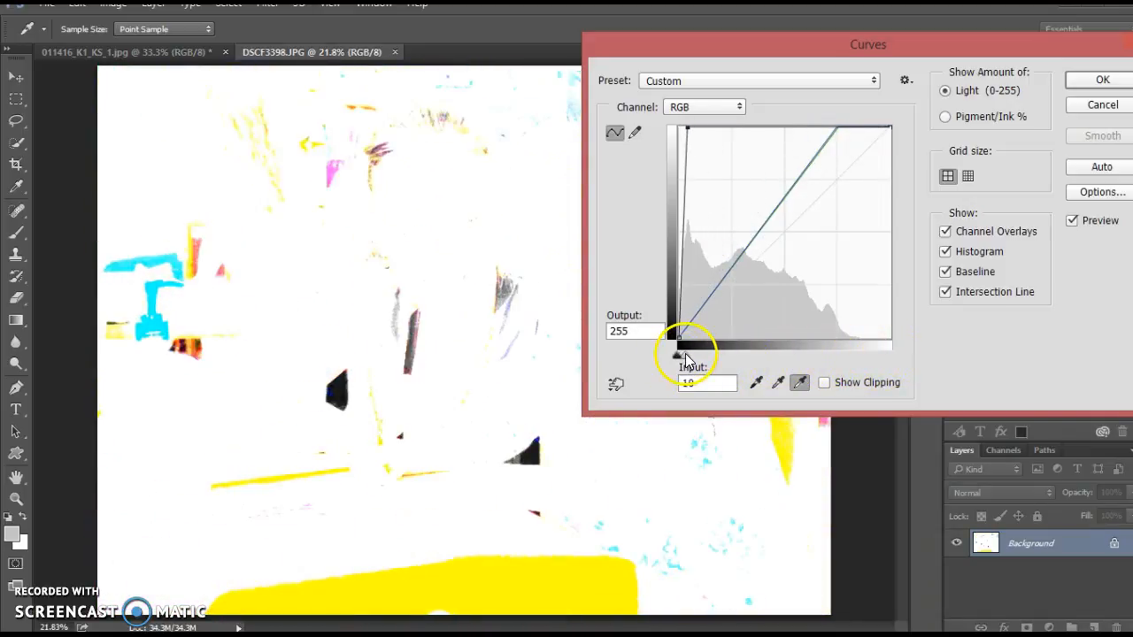
left_click(756, 383)
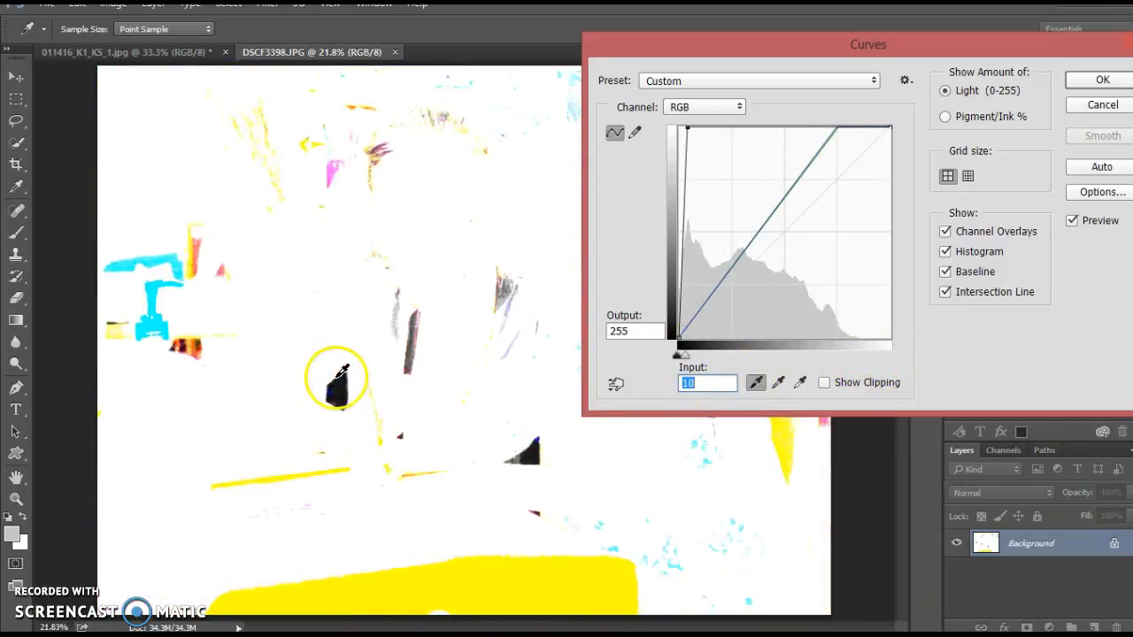
left_click(348, 378)
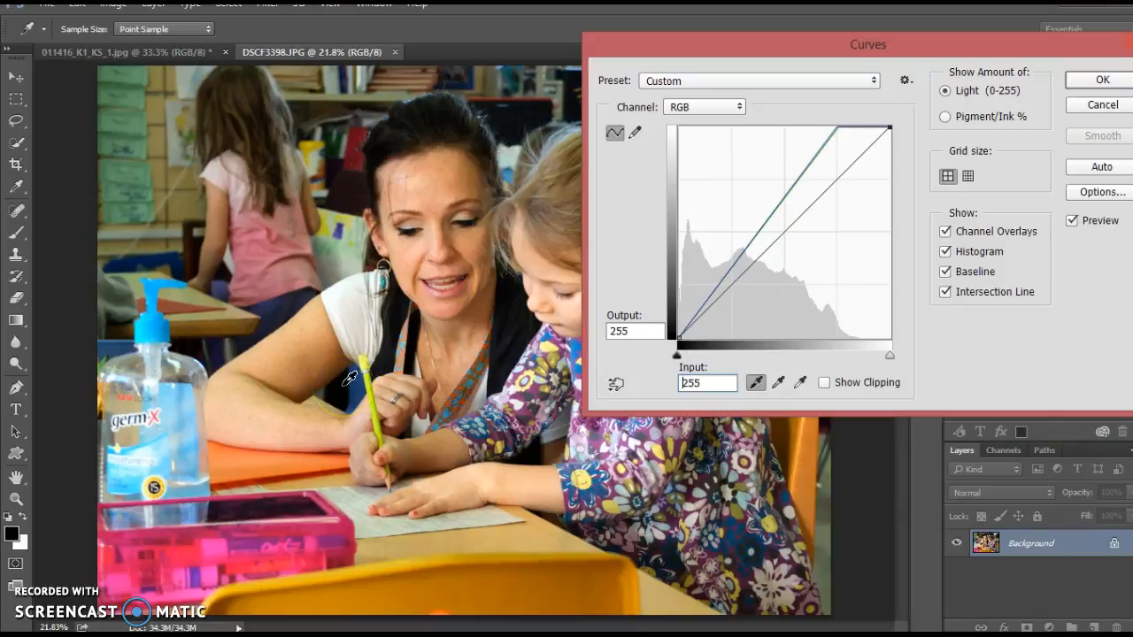
- Compare the preview, lift the RGB curve to input 74 and output 88, and apply the Curves adjustment
left_click_drag(626, 49, 682, 101)
left_click_drag(959, 110, 913, 57)
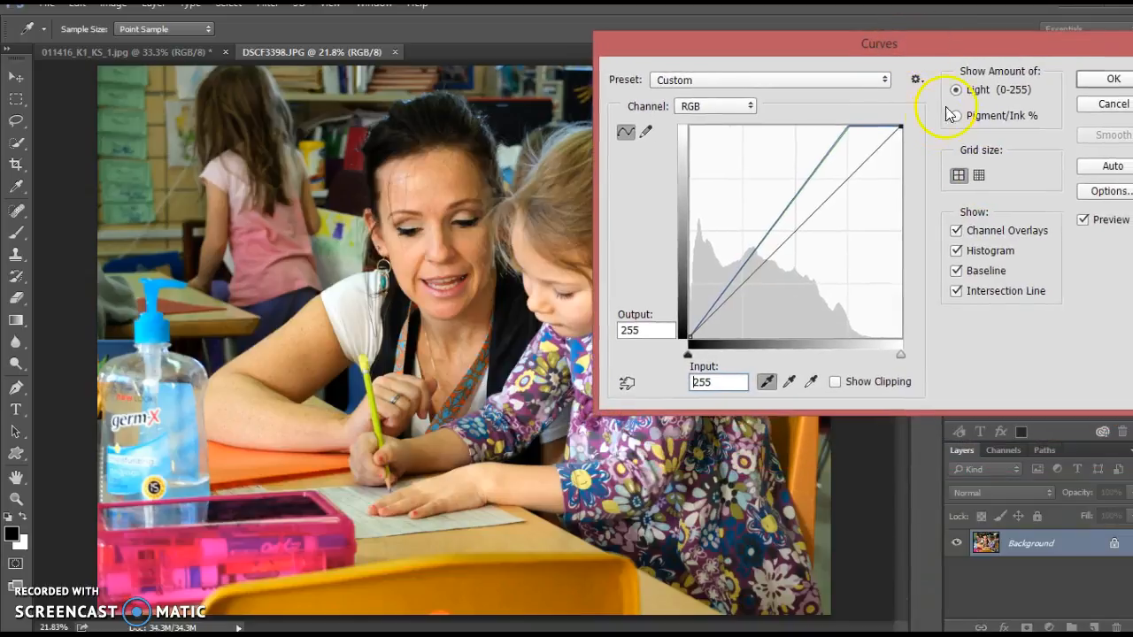
left_click(1082, 222)
left_click(1082, 222)
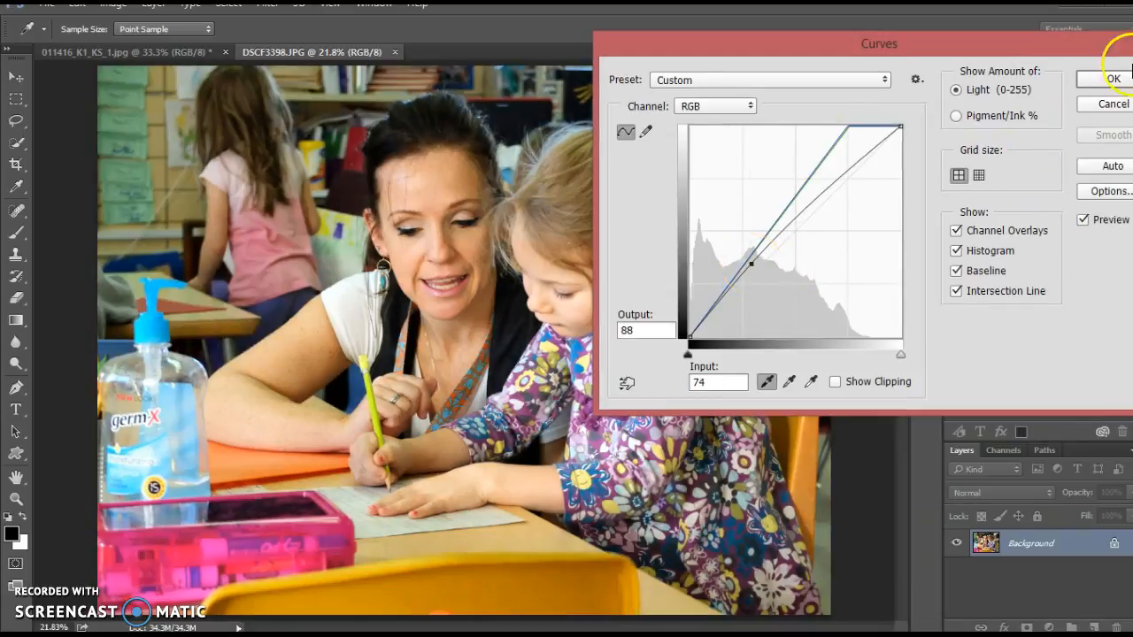
key("z")
left_click(1113, 78)
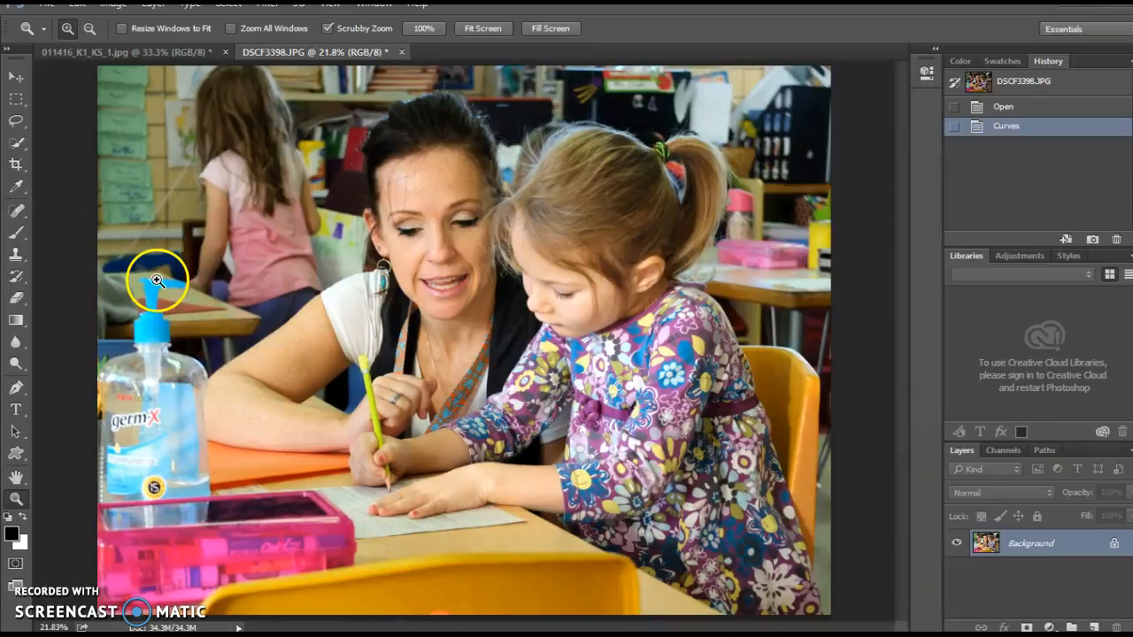
- Crop the photo to remove the hand sanitizer bottle and a thin strip beside the yellow chair, keeping the full height
left_click(15, 165)
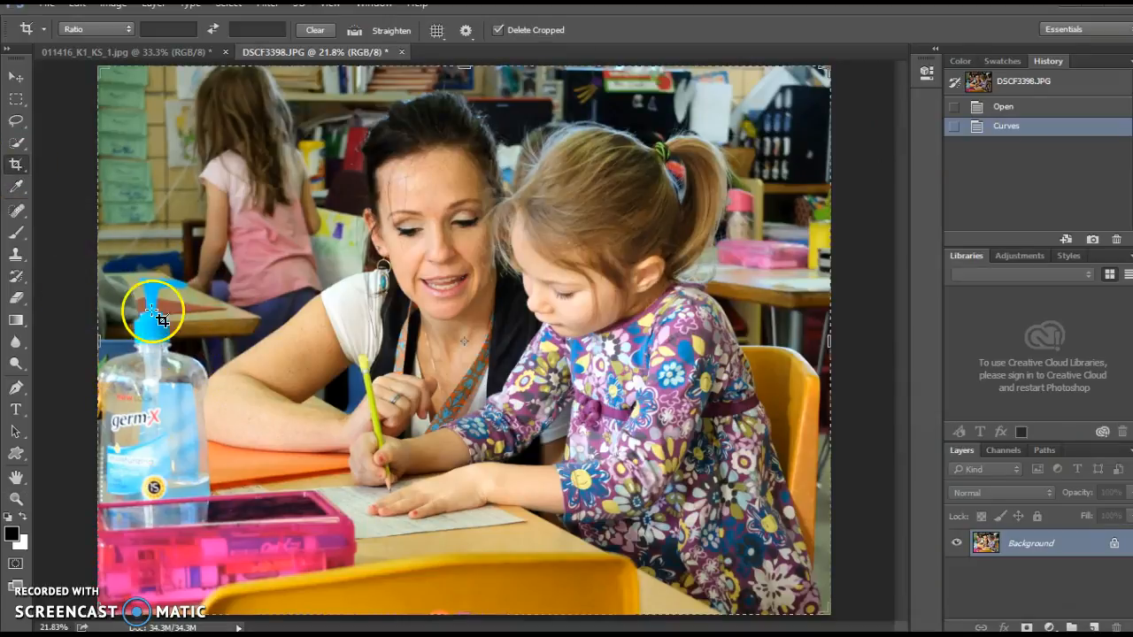
left_click_drag(100, 341, 188, 332)
left_click_drag(753, 333, 715, 328)
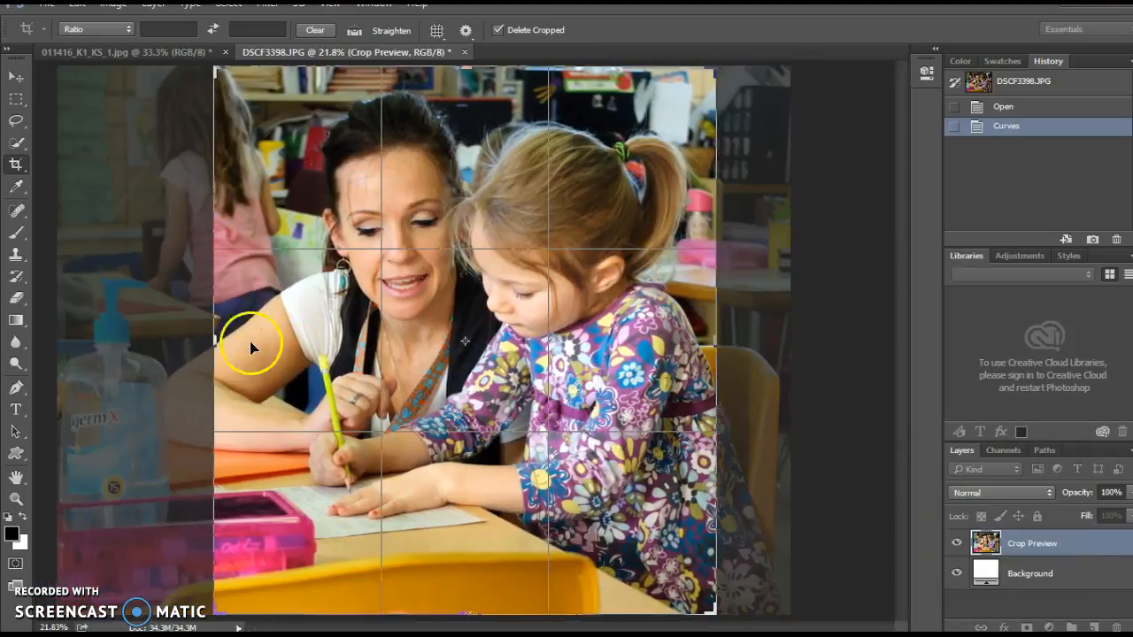
left_click_drag(220, 331, 247, 324)
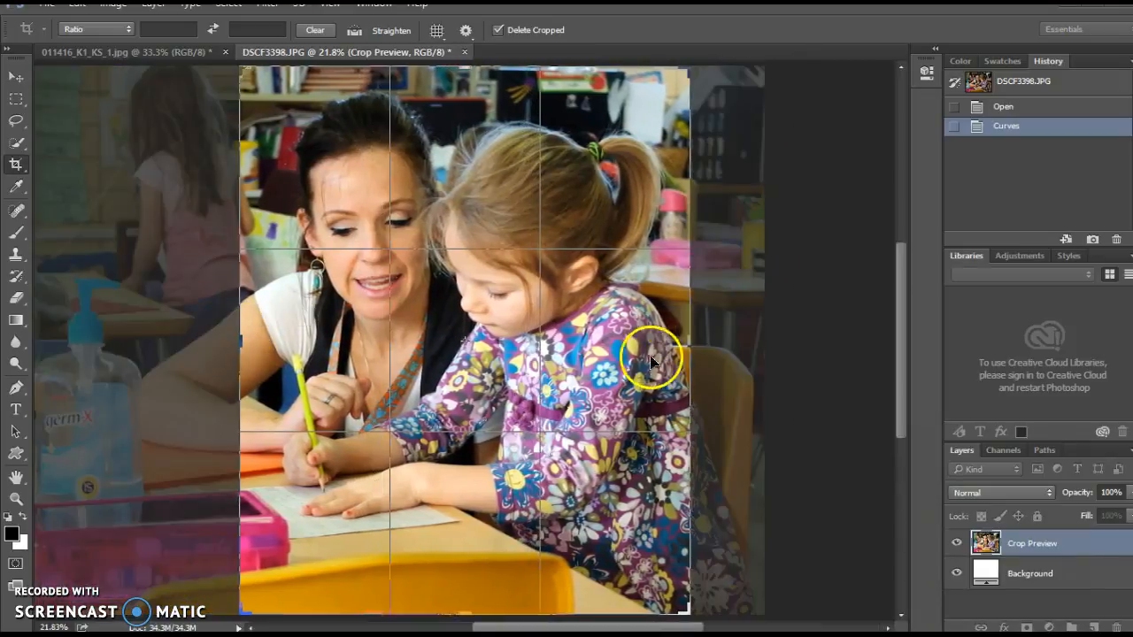
left_click_drag(682, 342, 655, 337)
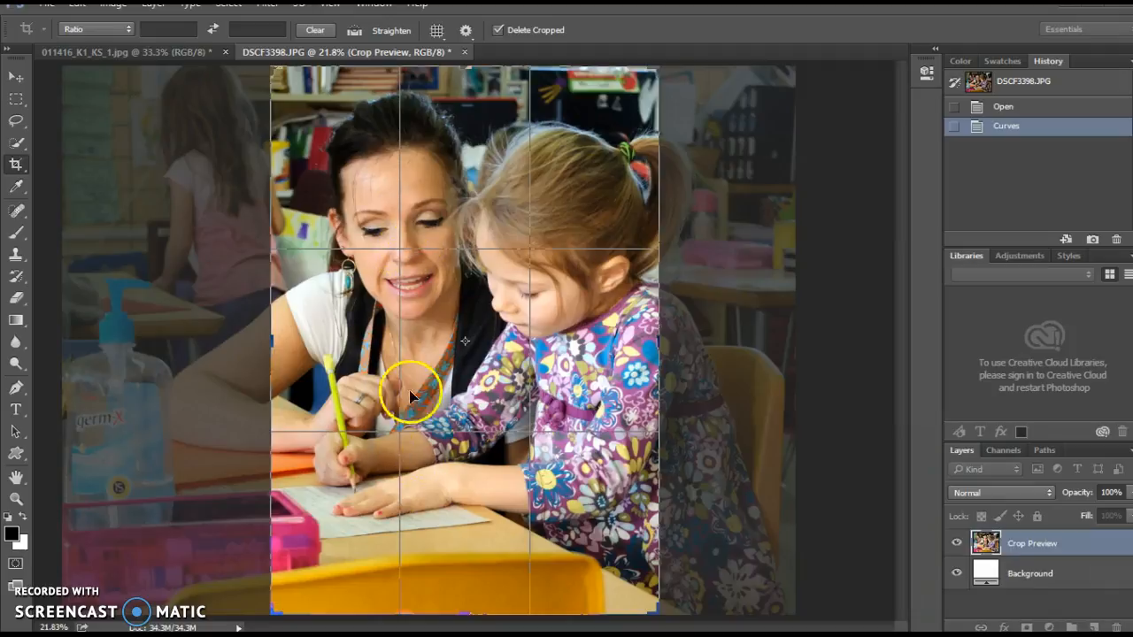
left_click_drag(481, 617, 455, 608)
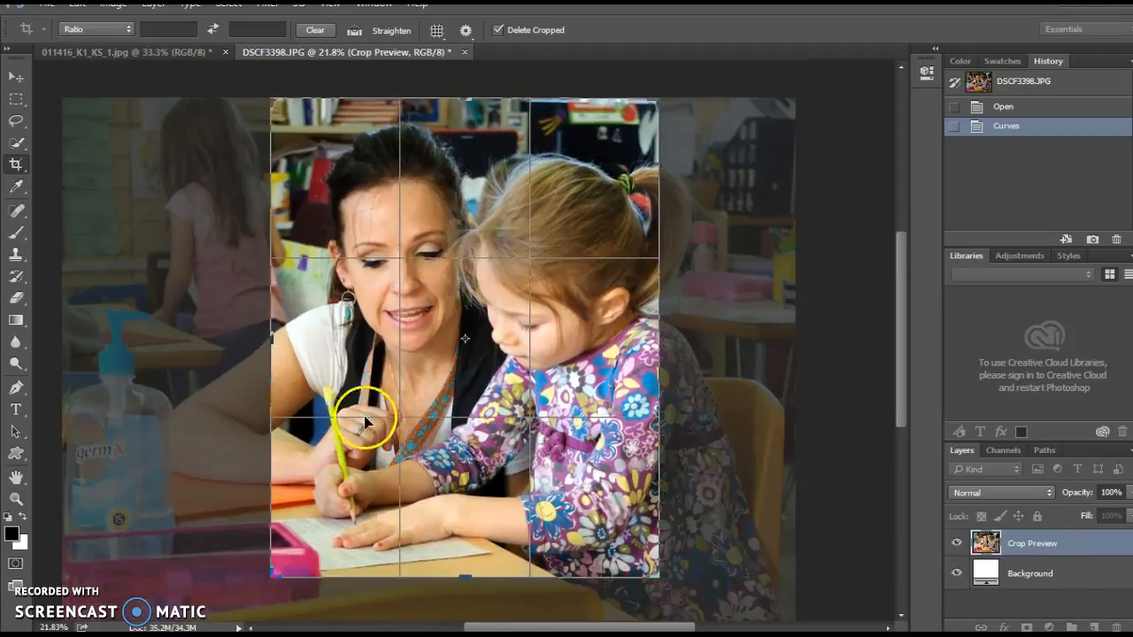
left_click_drag(263, 337, 223, 346)
left_click_drag(466, 576, 466, 605)
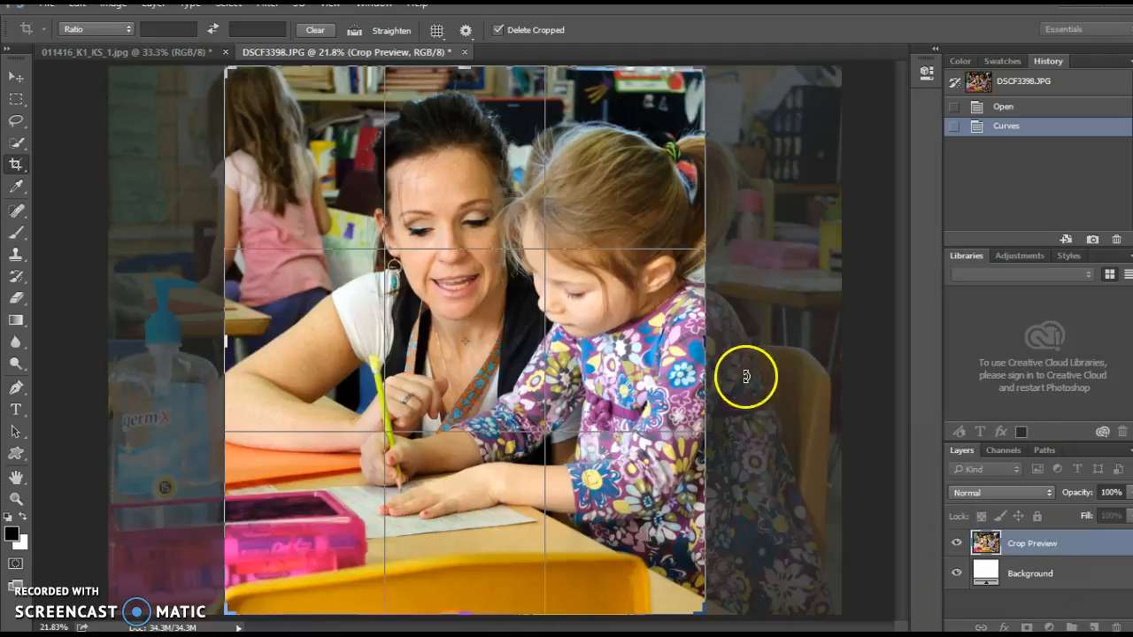
left_click_drag(718, 346, 771, 338)
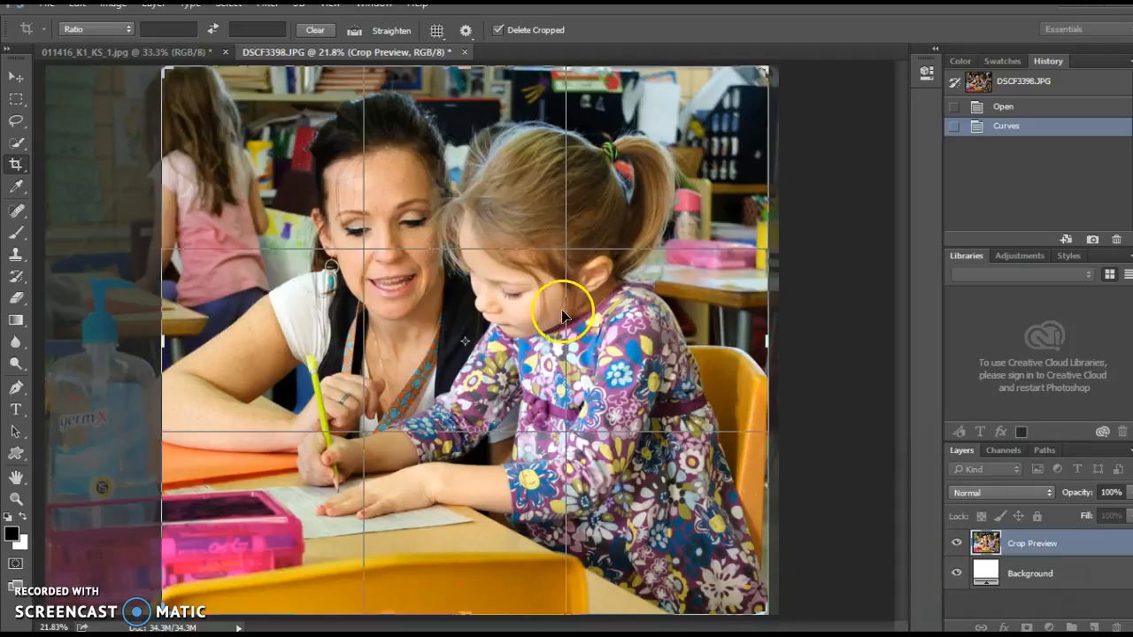
double_click(510, 320)
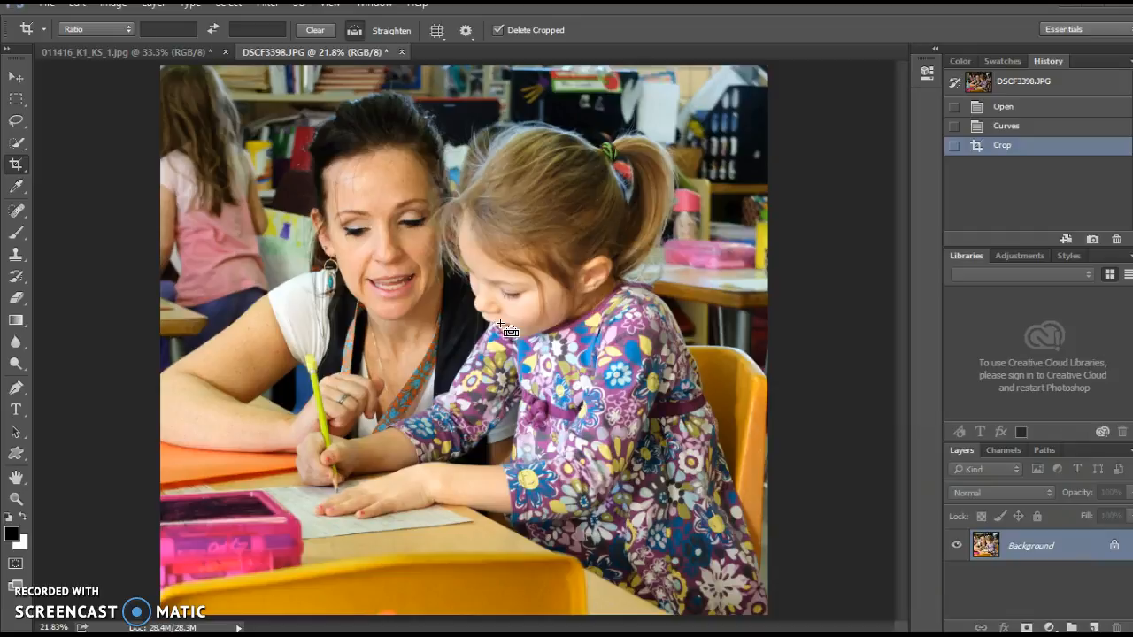
key("ctrl+l")
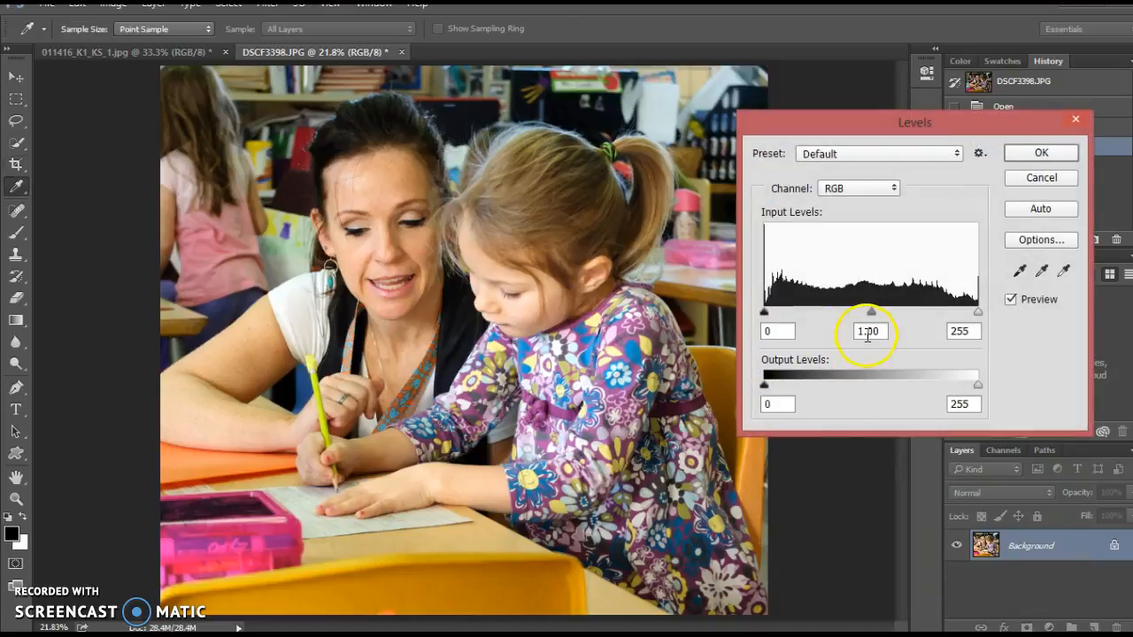
left_click_drag(873, 307, 865, 307)
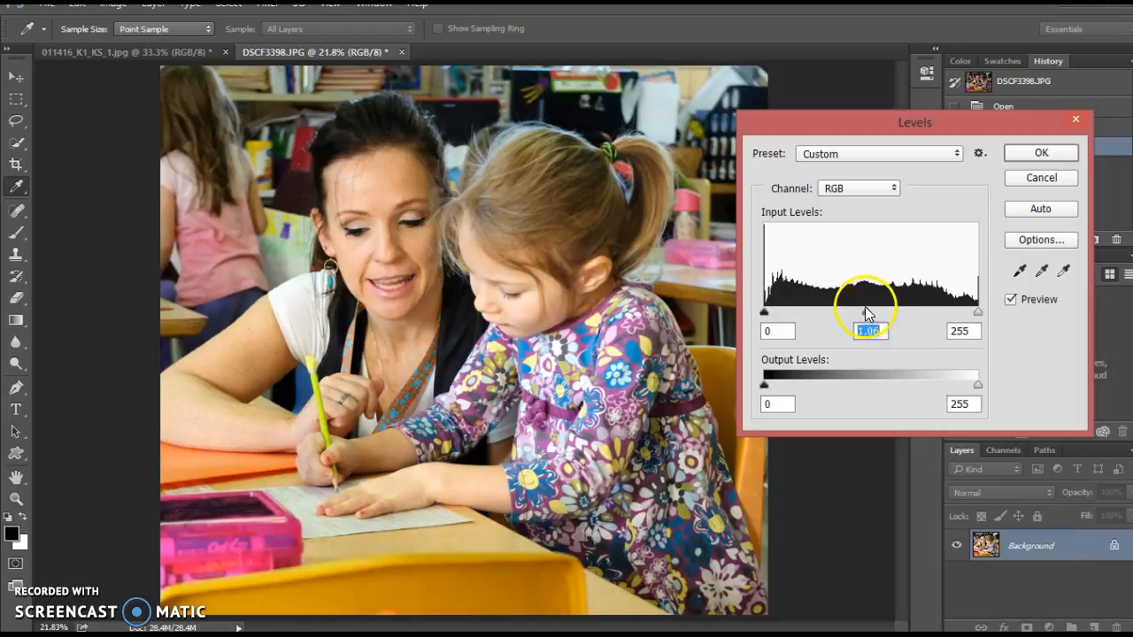
left_click(1010, 300)
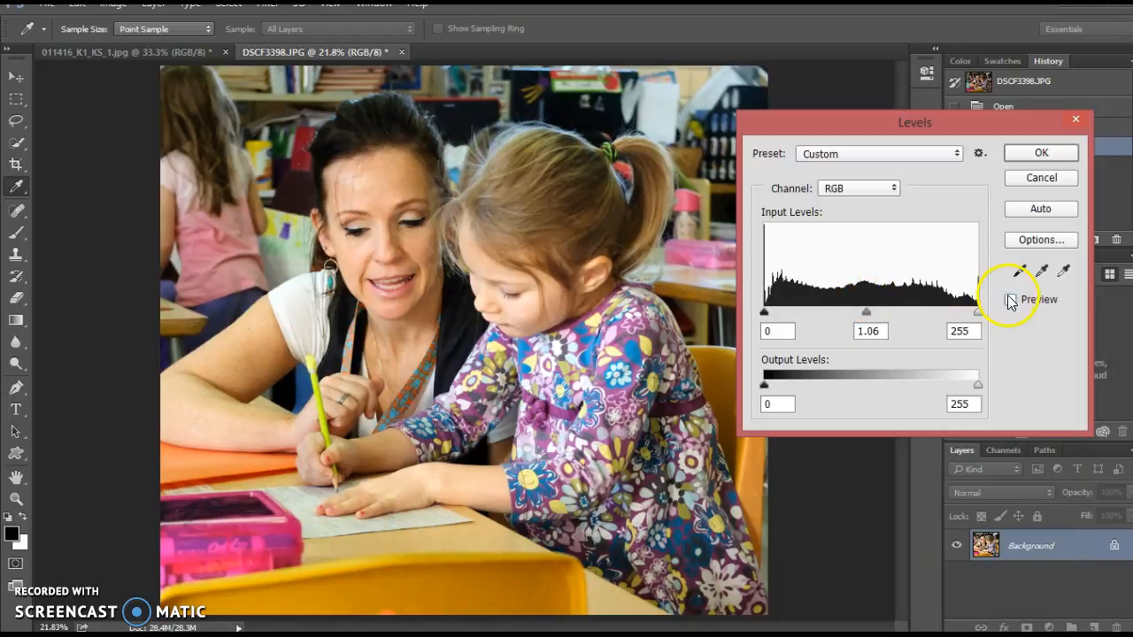
left_click(1042, 178)
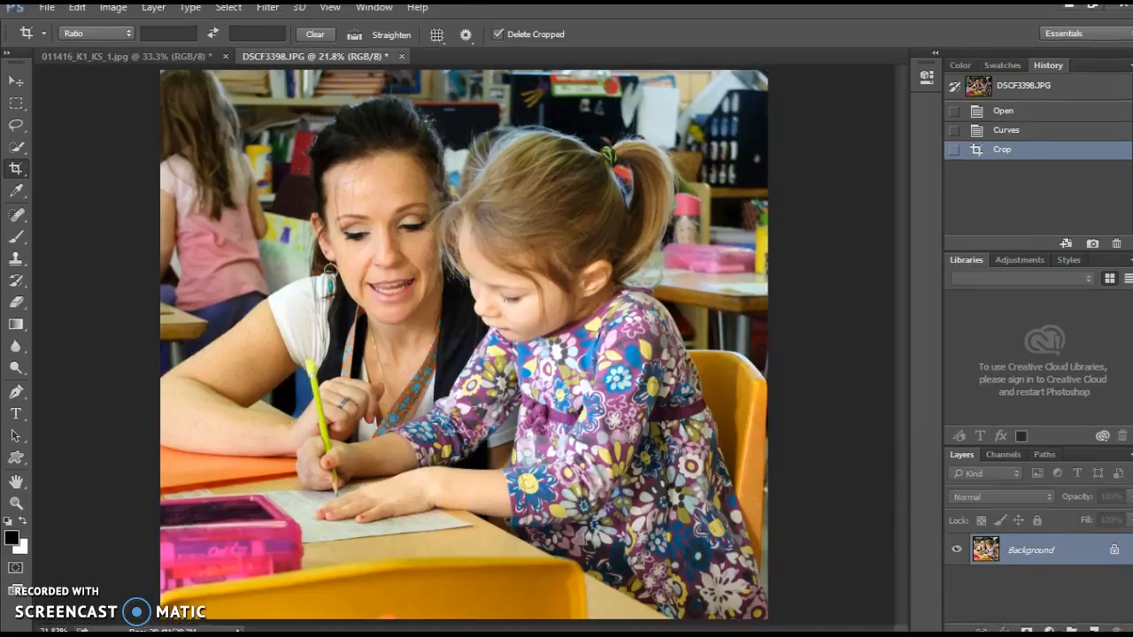
- Slightly raise the master saturation with Hue/Saturation, compare the preview, and apply the adjustment
left_click(267, 3)
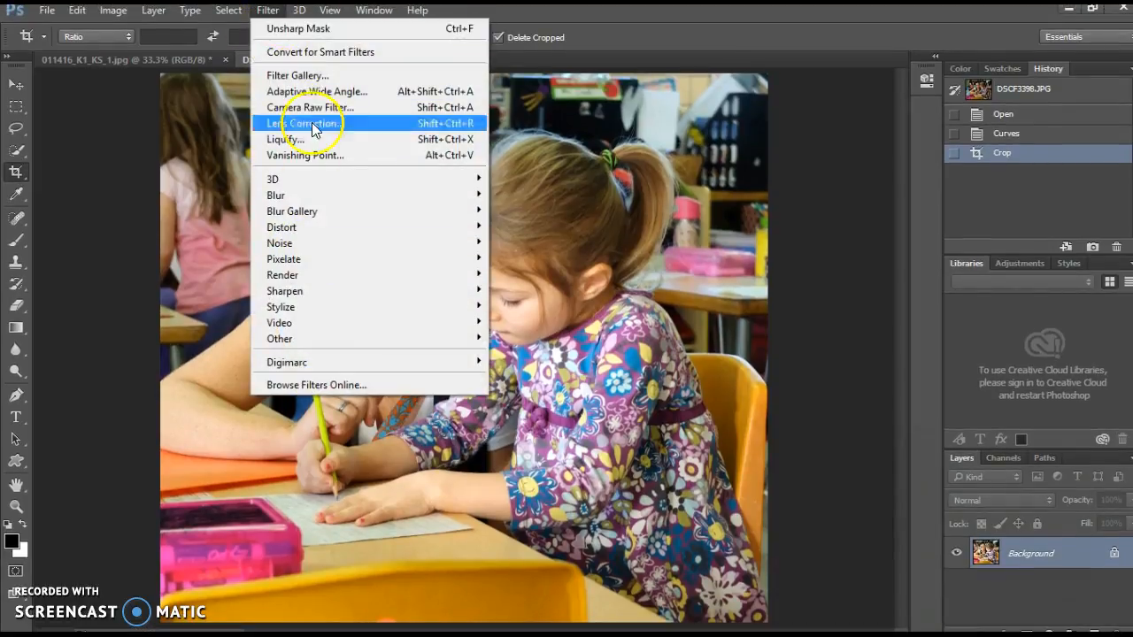
mouse_move(127, 18)
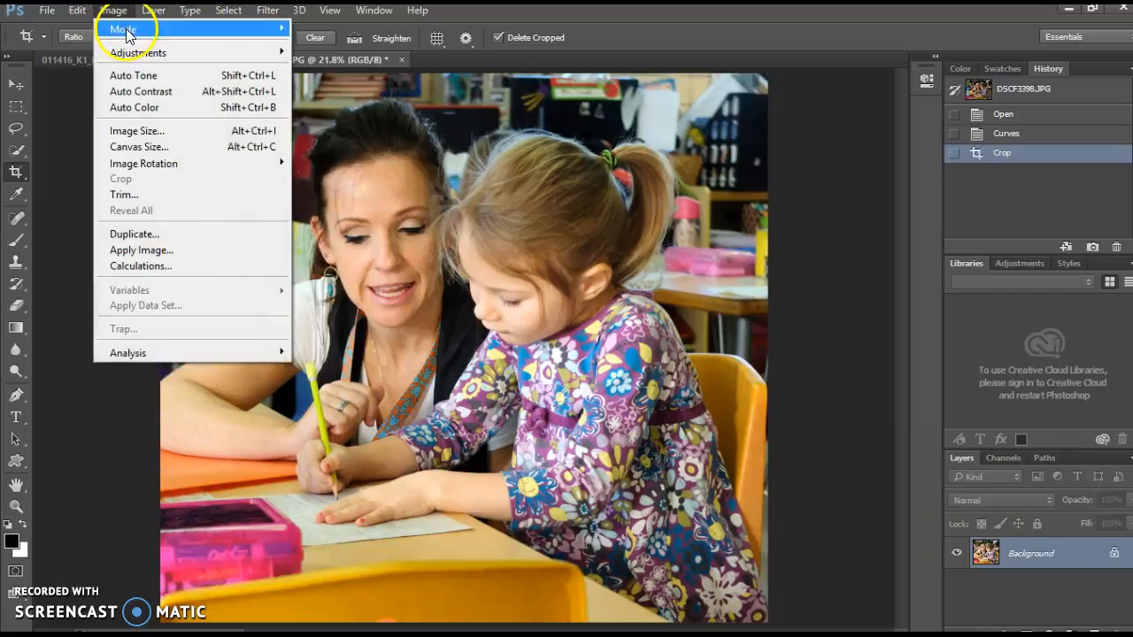
mouse_move(257, 52)
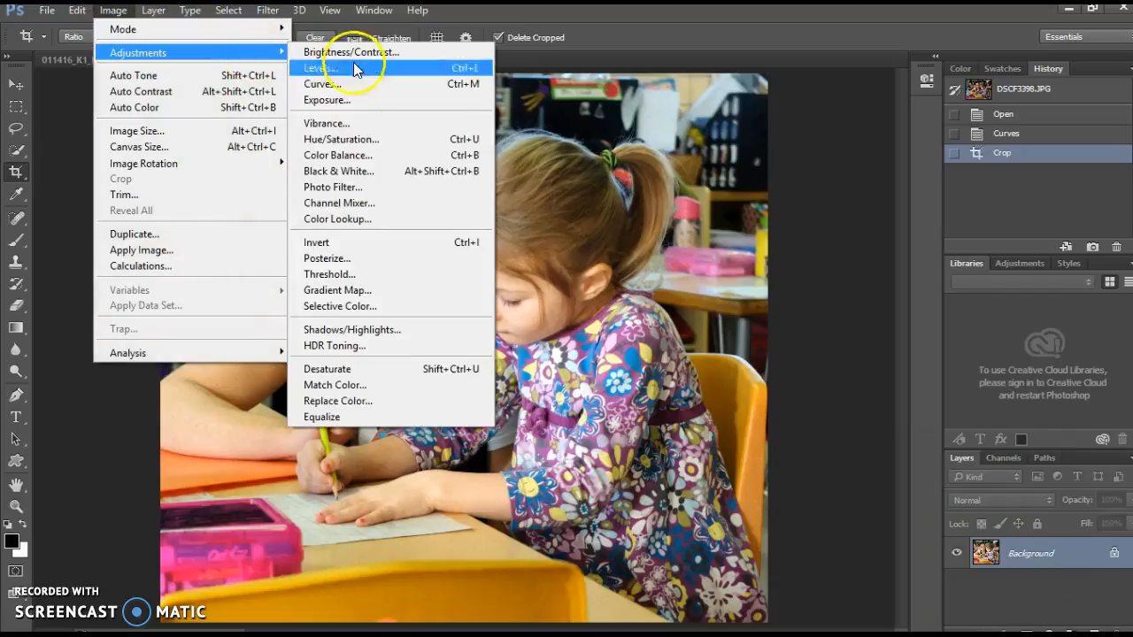
left_click(354, 139)
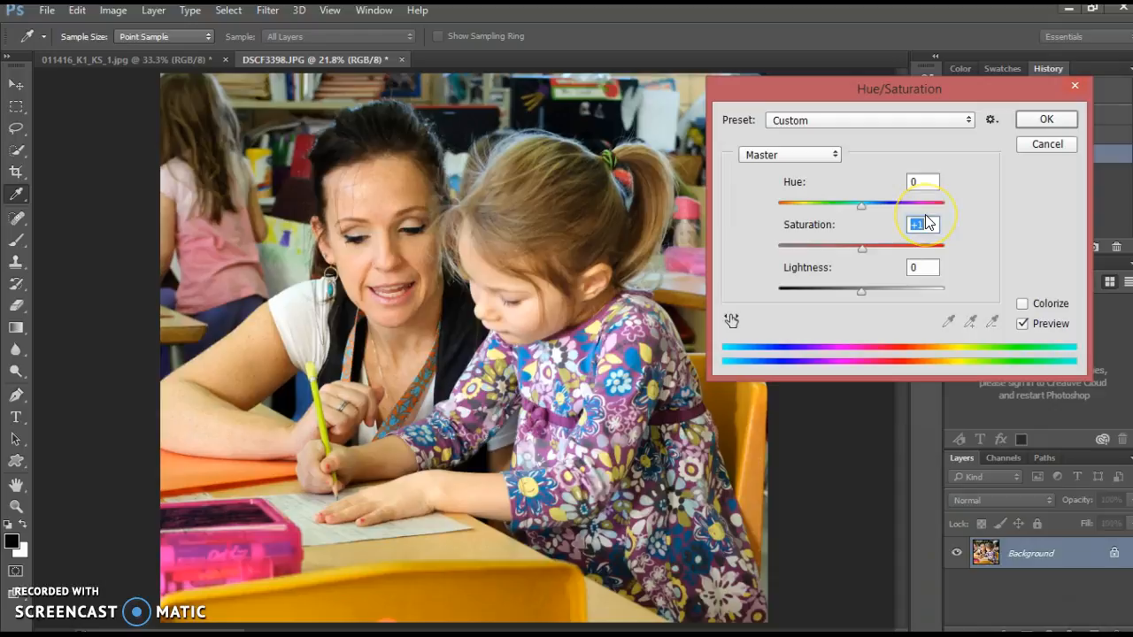
left_click(1041, 324)
left_click(1040, 324)
left_click(1046, 120)
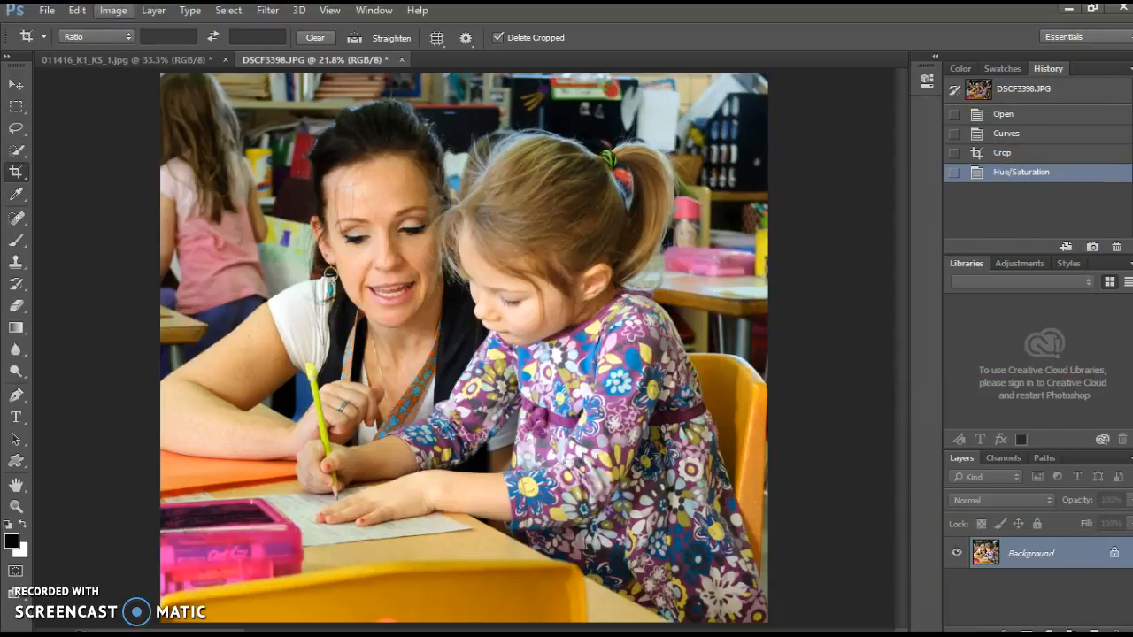
- Sharpen the photo with Unsharp Mask at an amount of 85%, radius of 1.0 pixel and threshold of 0
left_click(266, 10)
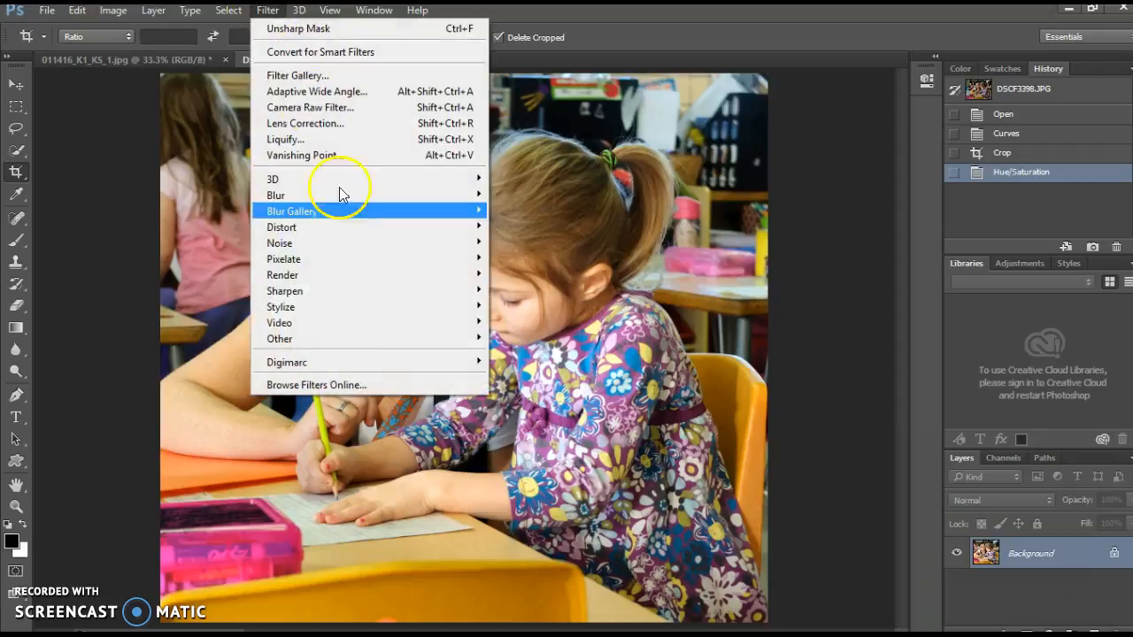
mouse_move(460, 291)
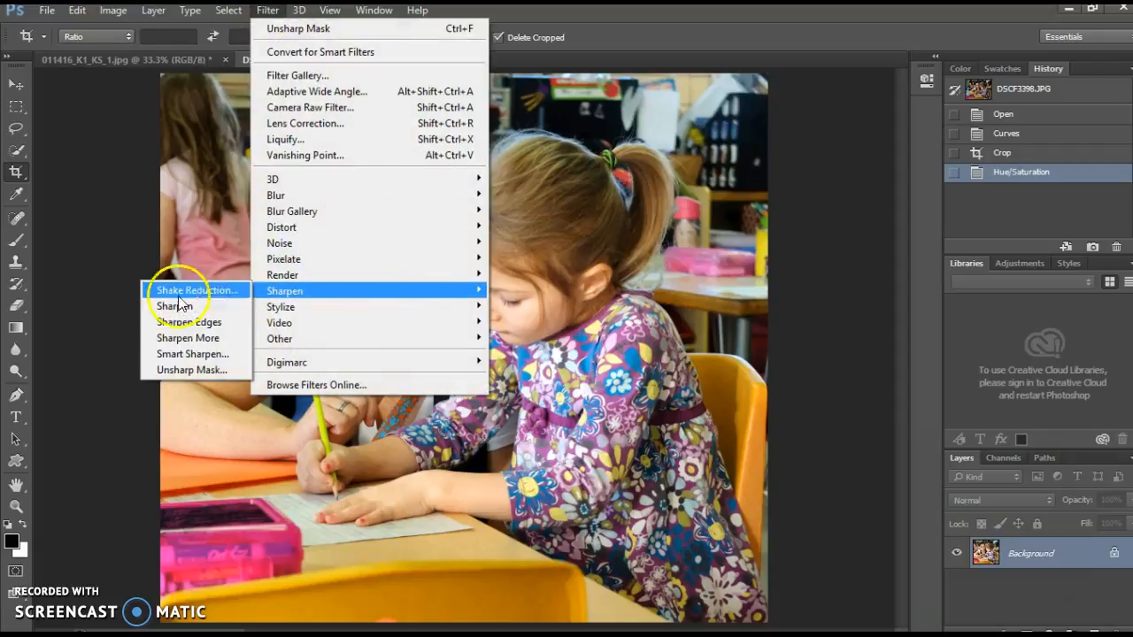
left_click(188, 370)
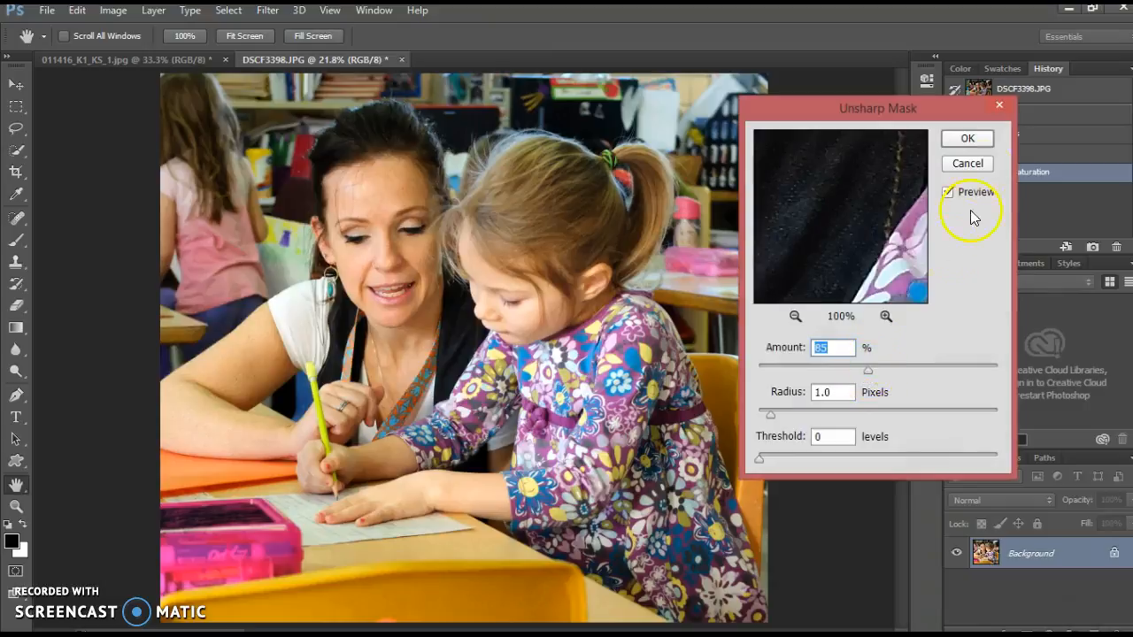
left_click(968, 139)
key("c")
- Resize the image to a width of 8 inches at a resolution of 300 pixels/inch
left_click(113, 10)
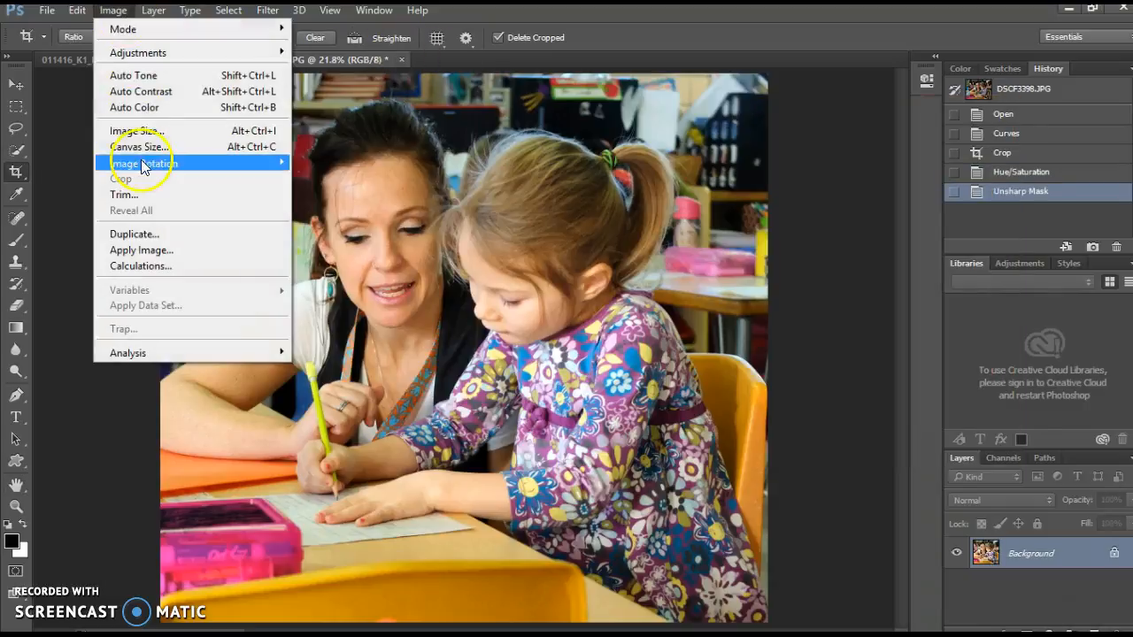
left_click(140, 130)
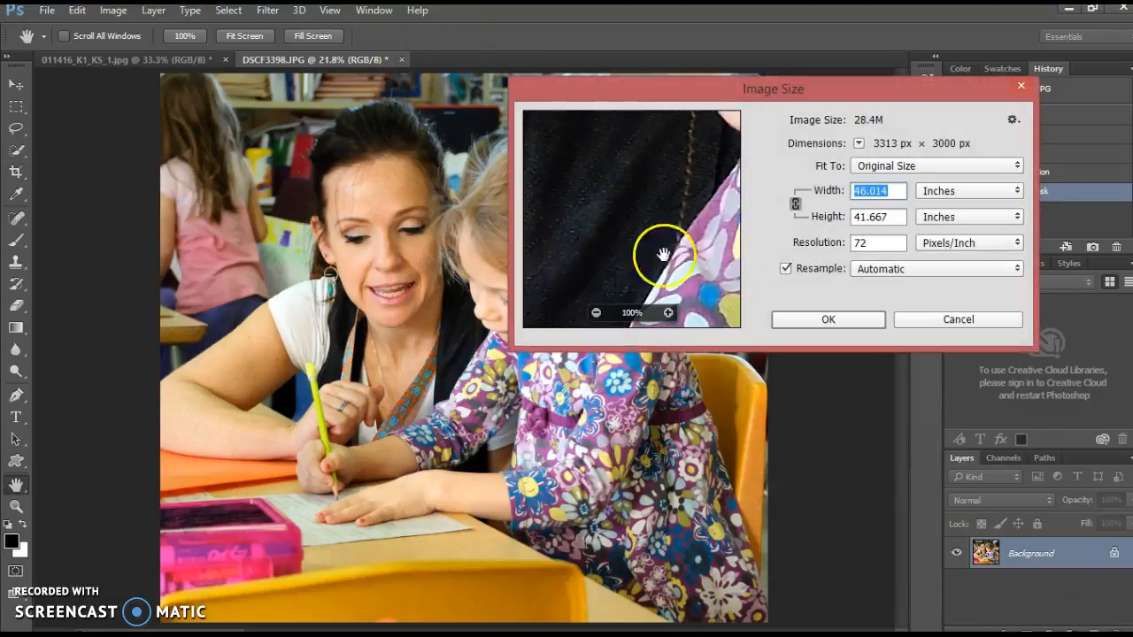
type("8")
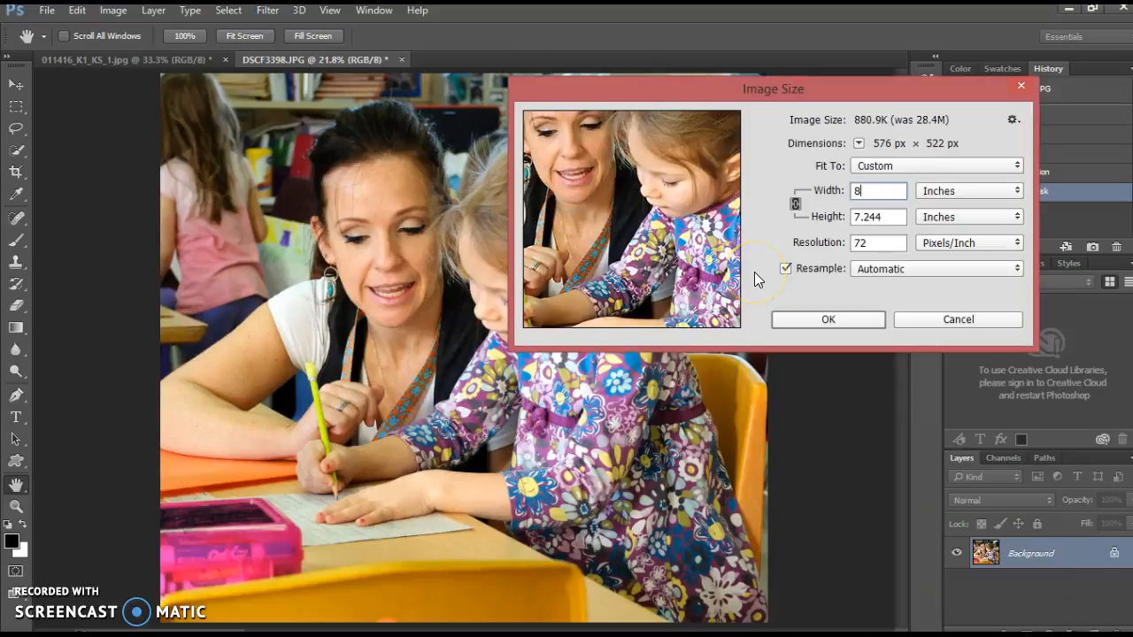
left_click(784, 270)
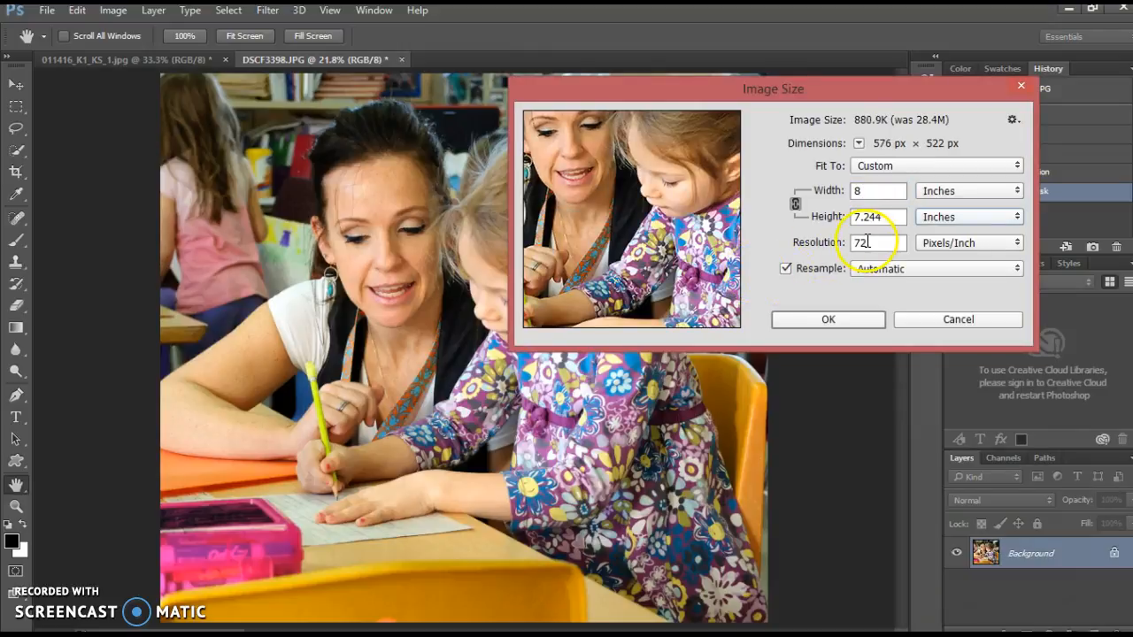
type("300")
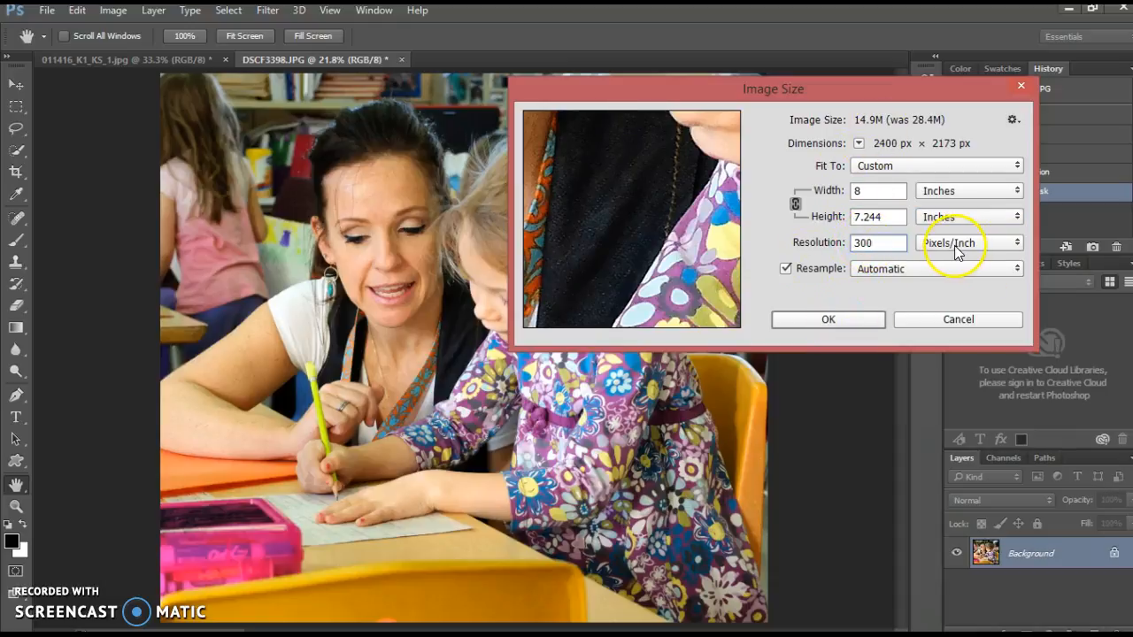
left_click(827, 320)
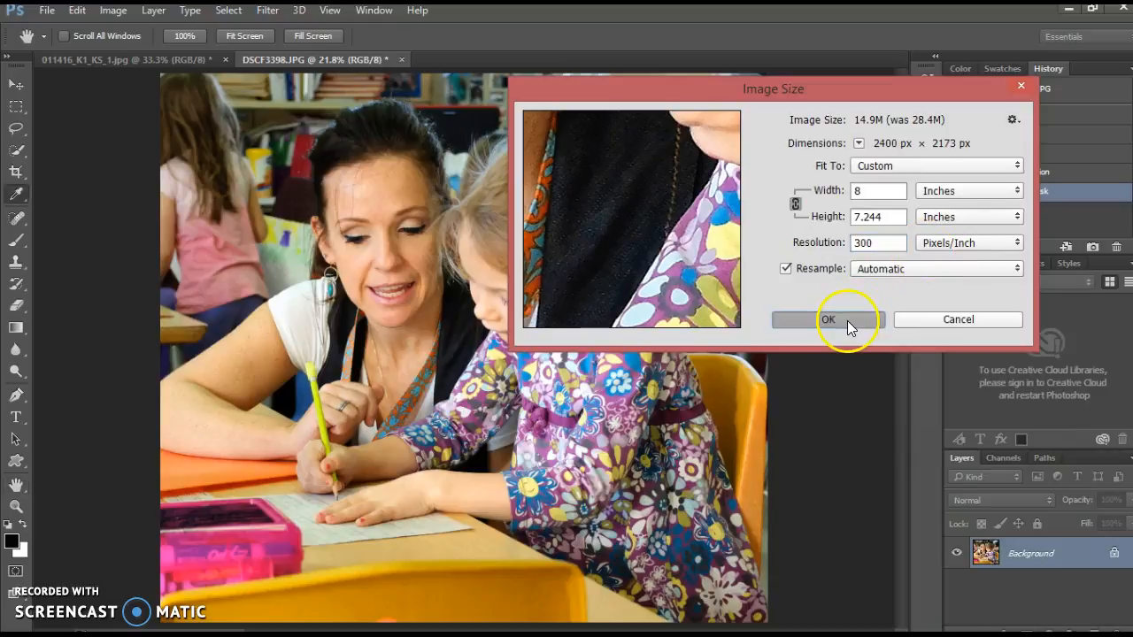
- Save the photo as the JPEG 011416_K1_KS_2 in the 011416_K1_KS folder at maximum quality, basing the name on the existing 011416_K1_KS_1 file
left_click(44, 10)
left_click(74, 194)
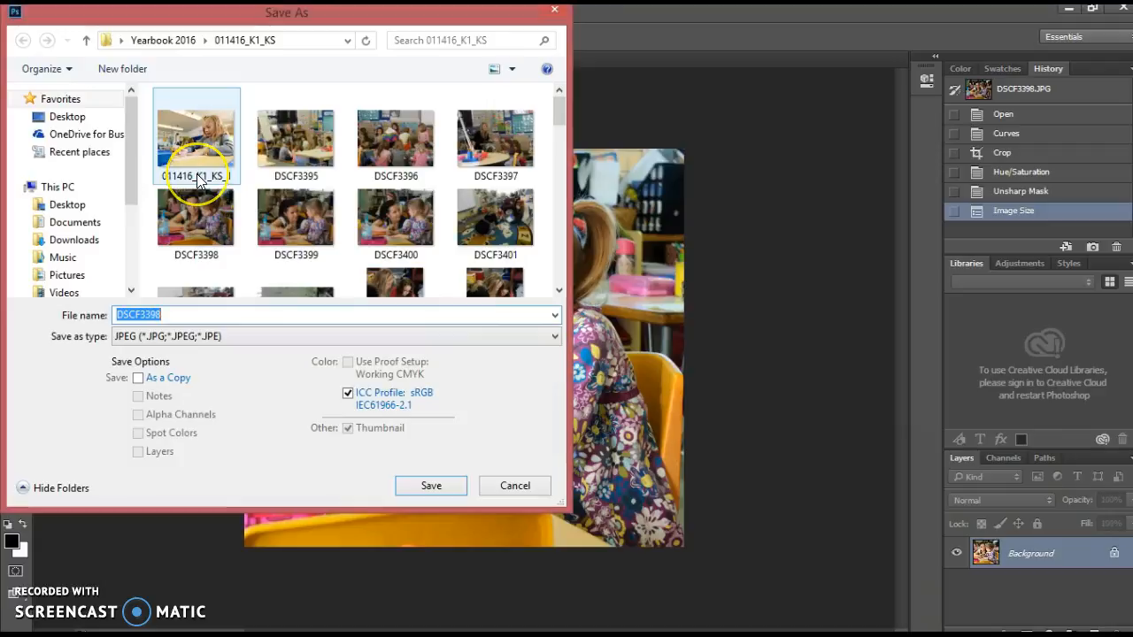
left_click(200, 180)
left_click(148, 317)
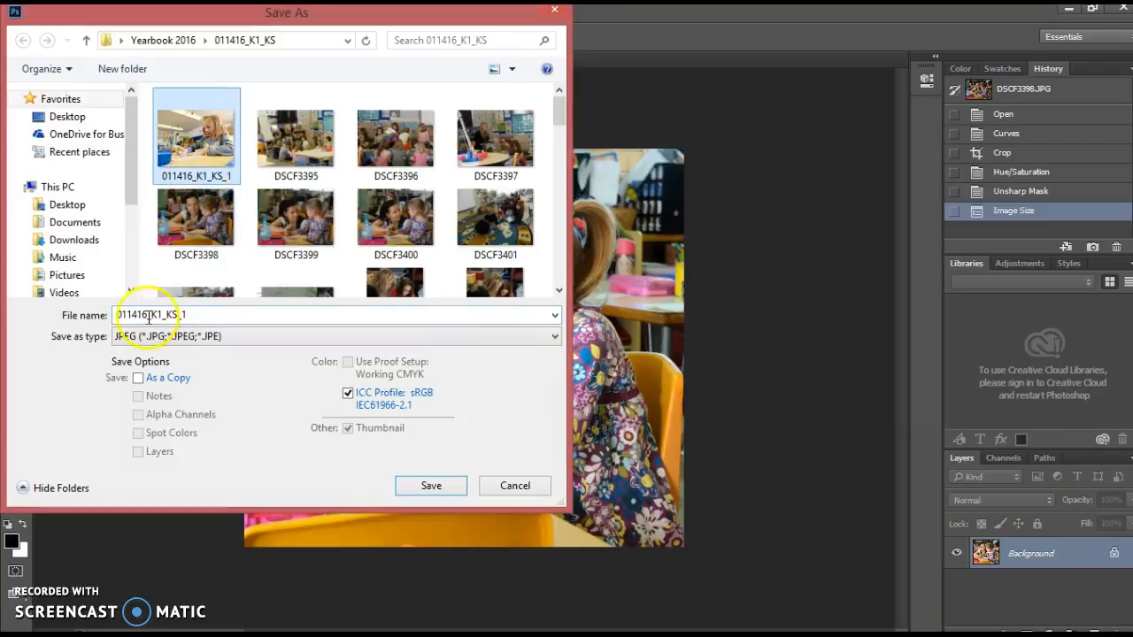
double_click(193, 316)
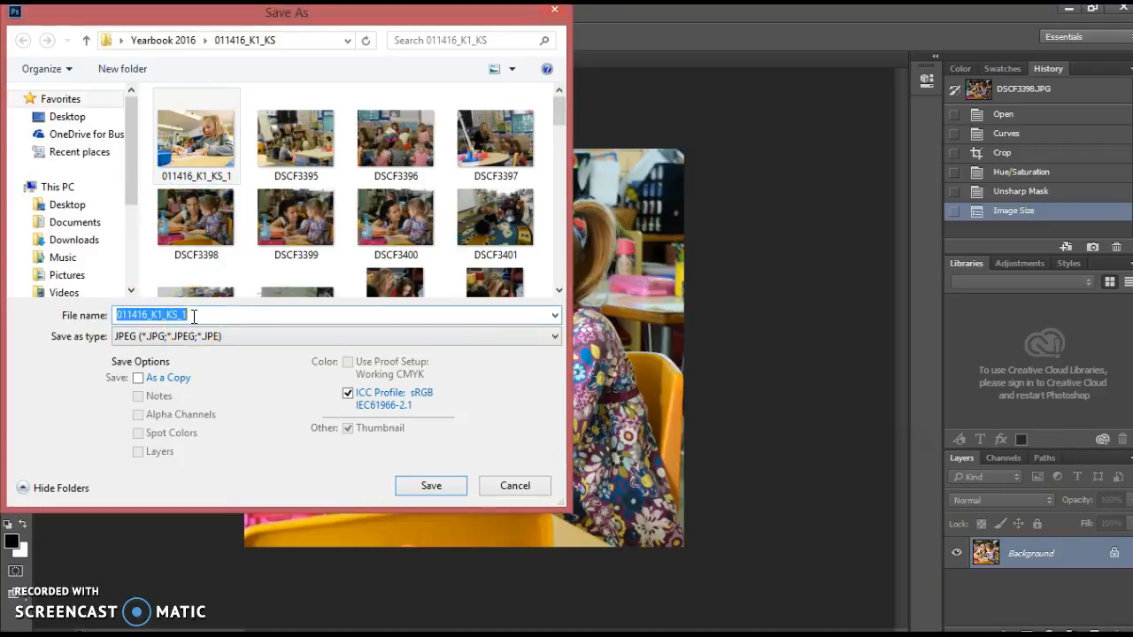
left_click(193, 316)
key("BackSpace")
type("2")
left_click(430, 487)
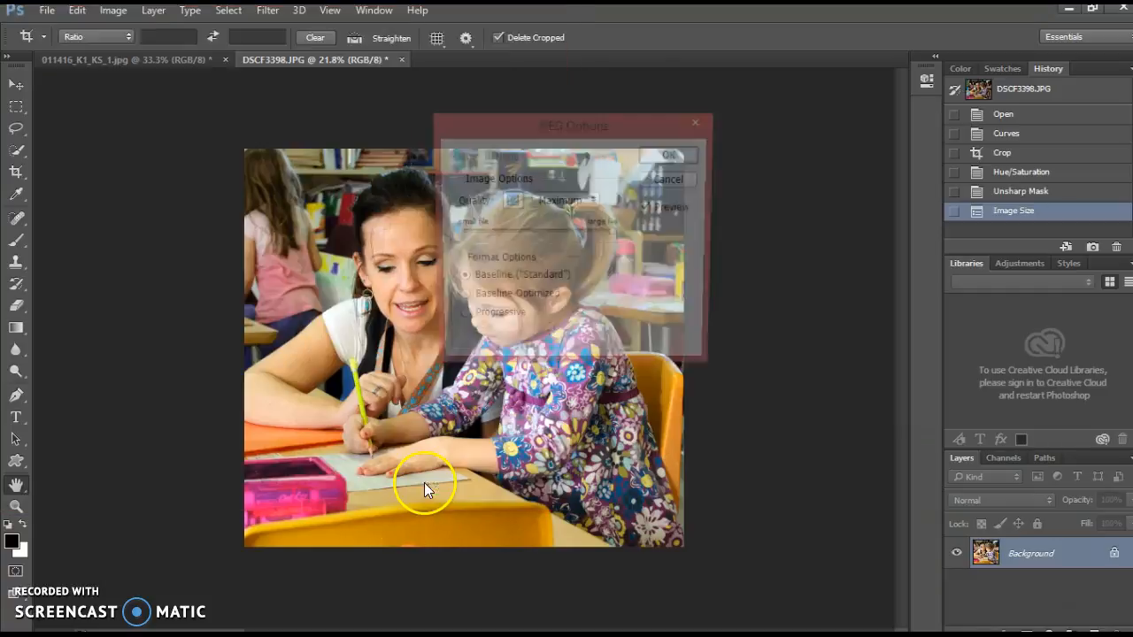
left_click(672, 155)
key("c")
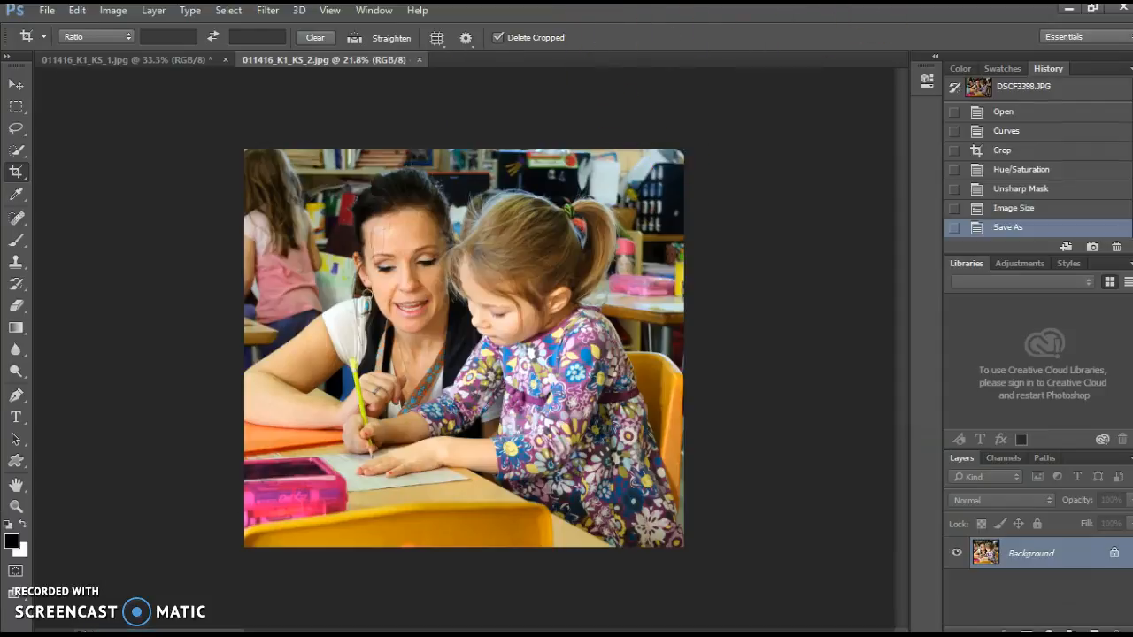
- Switch to Chrome and open the Jostens Yearbook Avenue image library
mouse_move(271, 627)
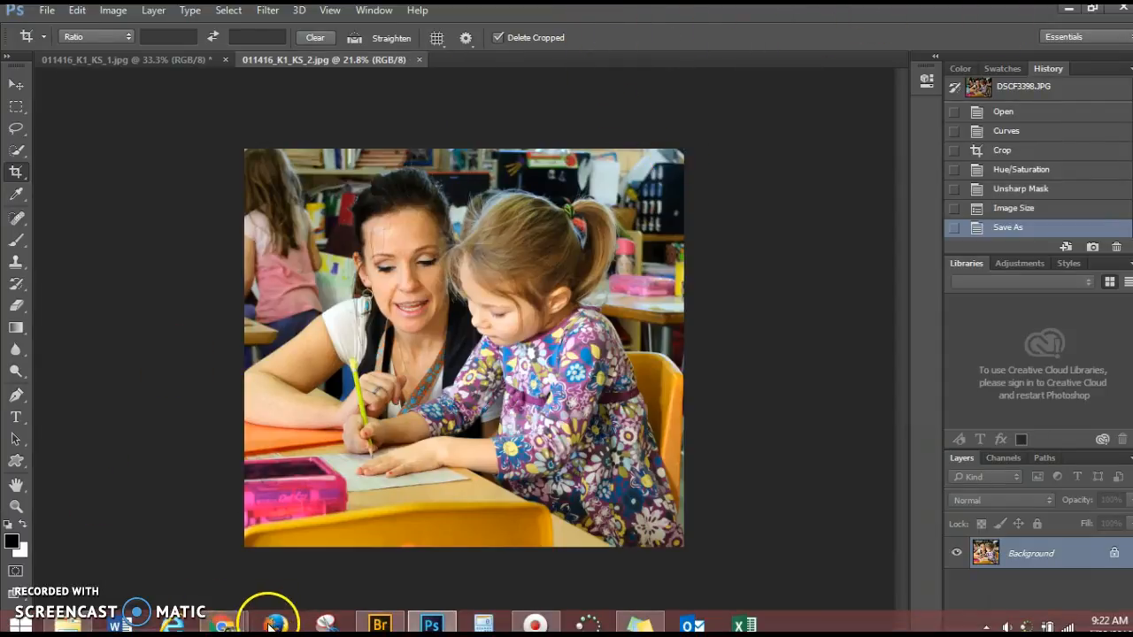
mouse_move(228, 620)
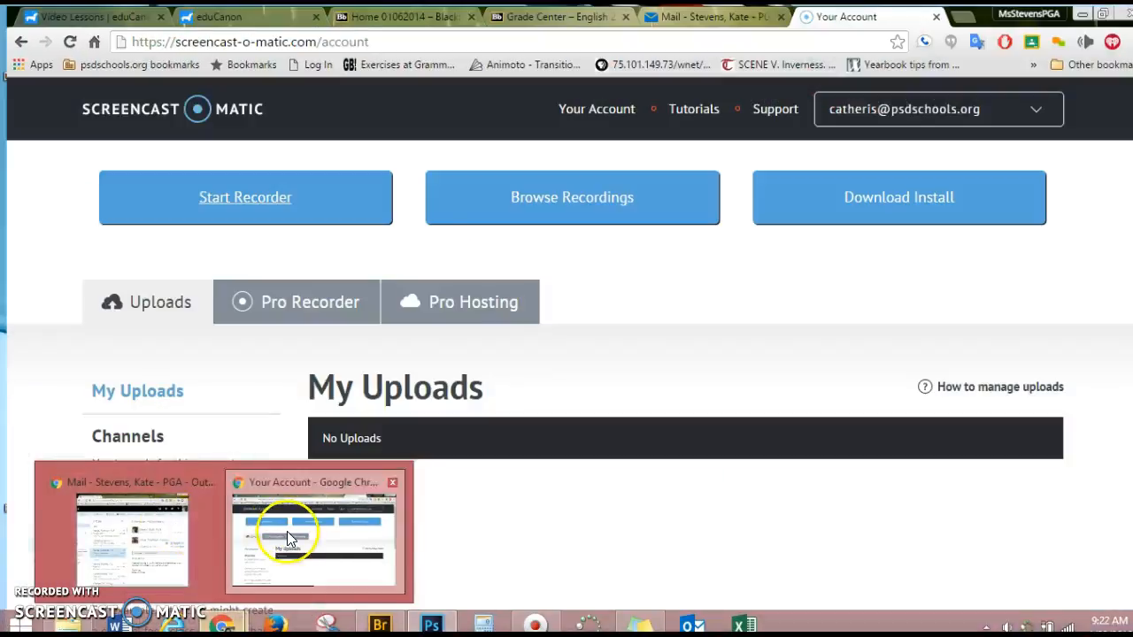
left_click(285, 532)
left_click(787, 31)
type("year")
key("Return")
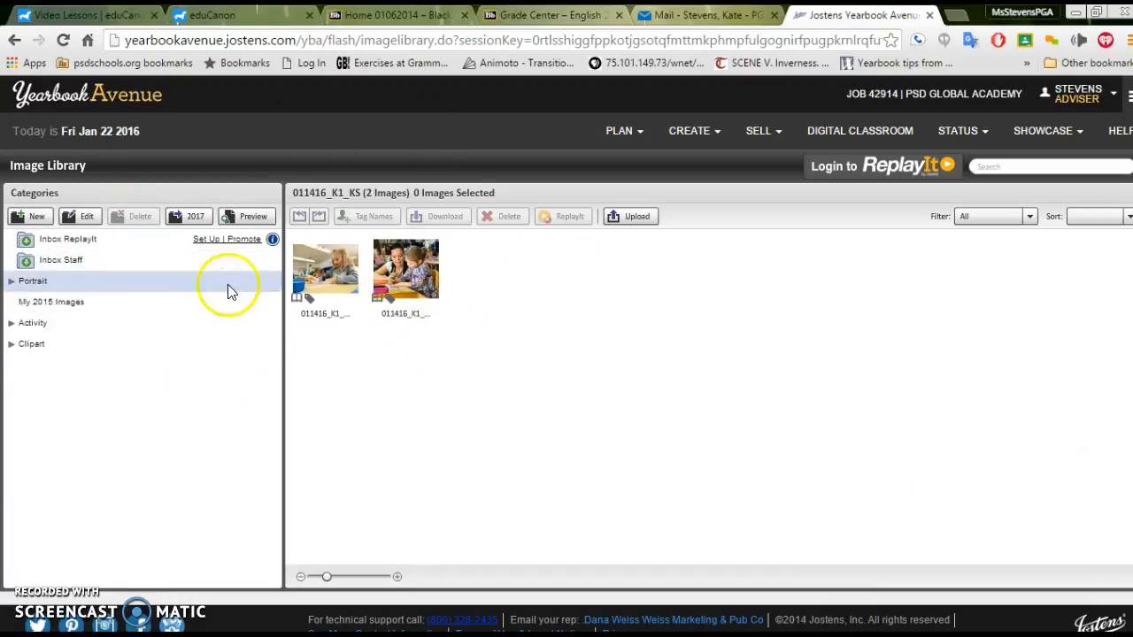
- Expand the Activity, Academics and 1/K categories and open the 011416_K1_KS folder in the image library
left_click(11, 326)
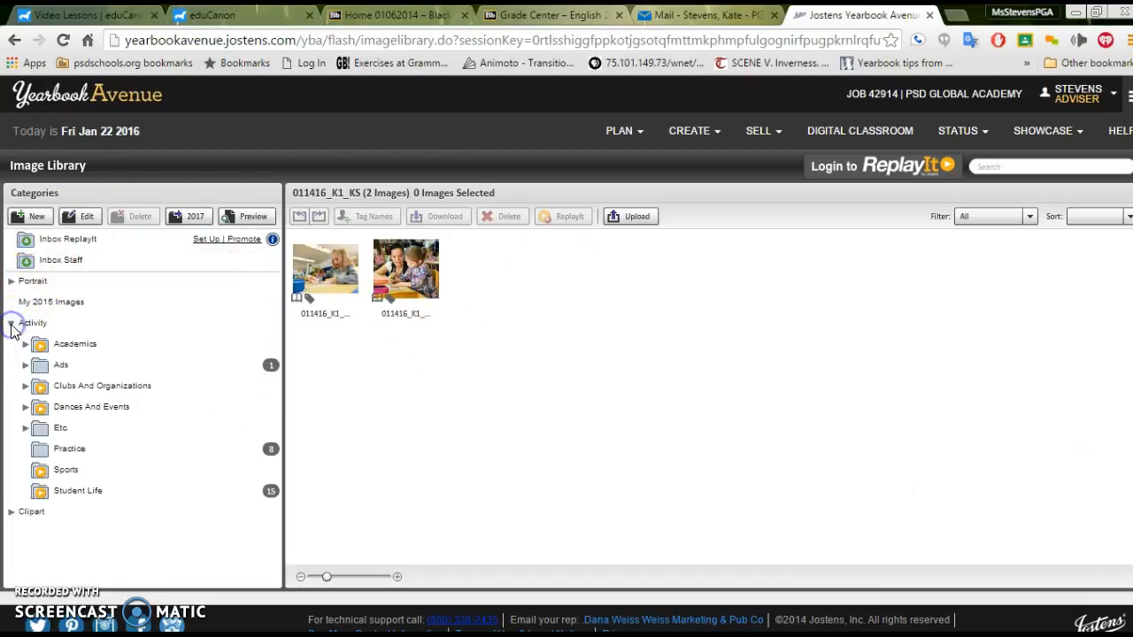
left_click(25, 345)
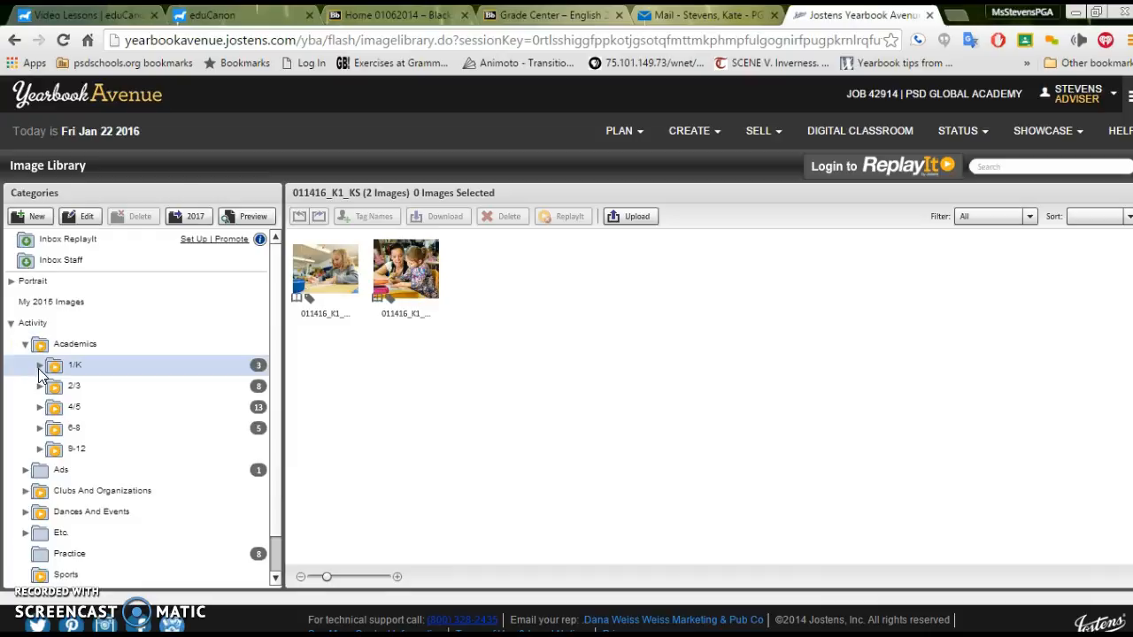
left_click(39, 367)
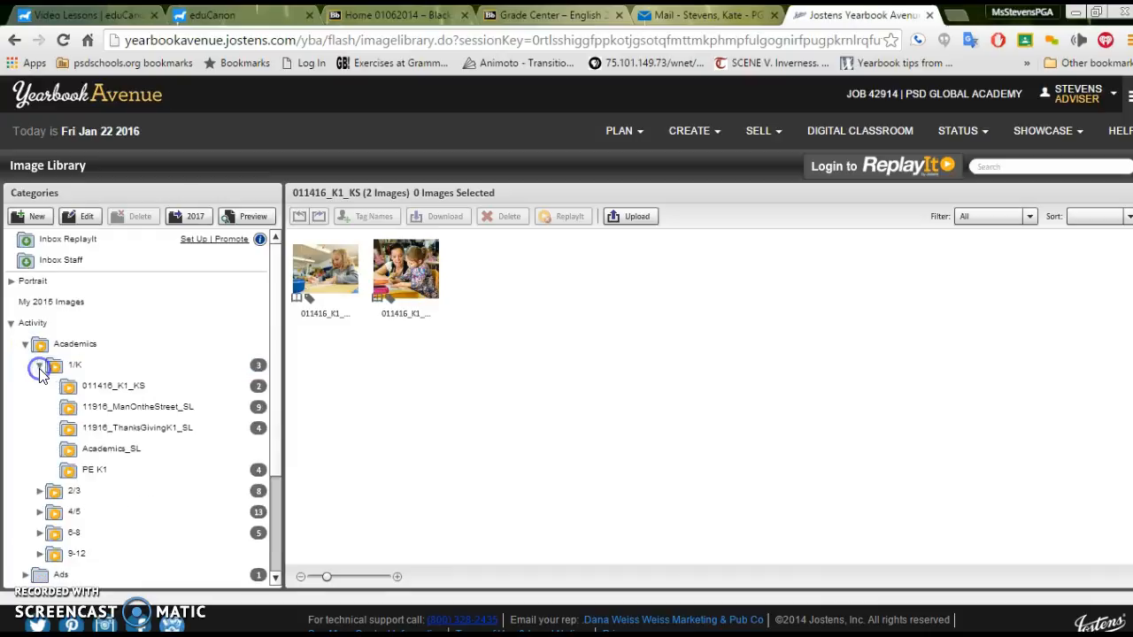
left_click(95, 388)
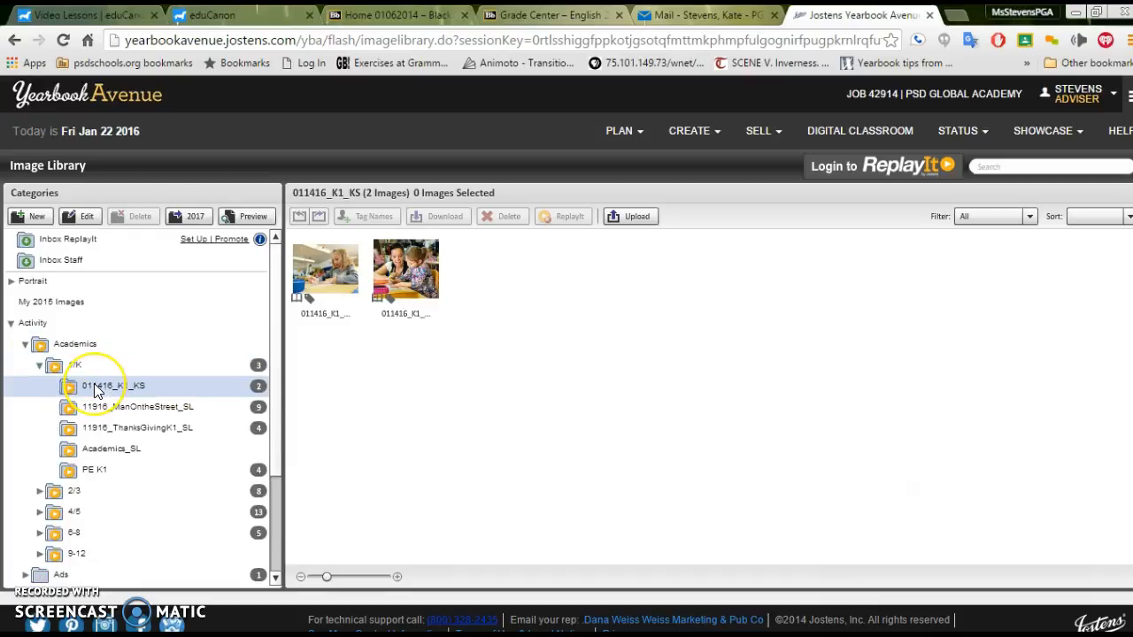
left_click(135, 388)
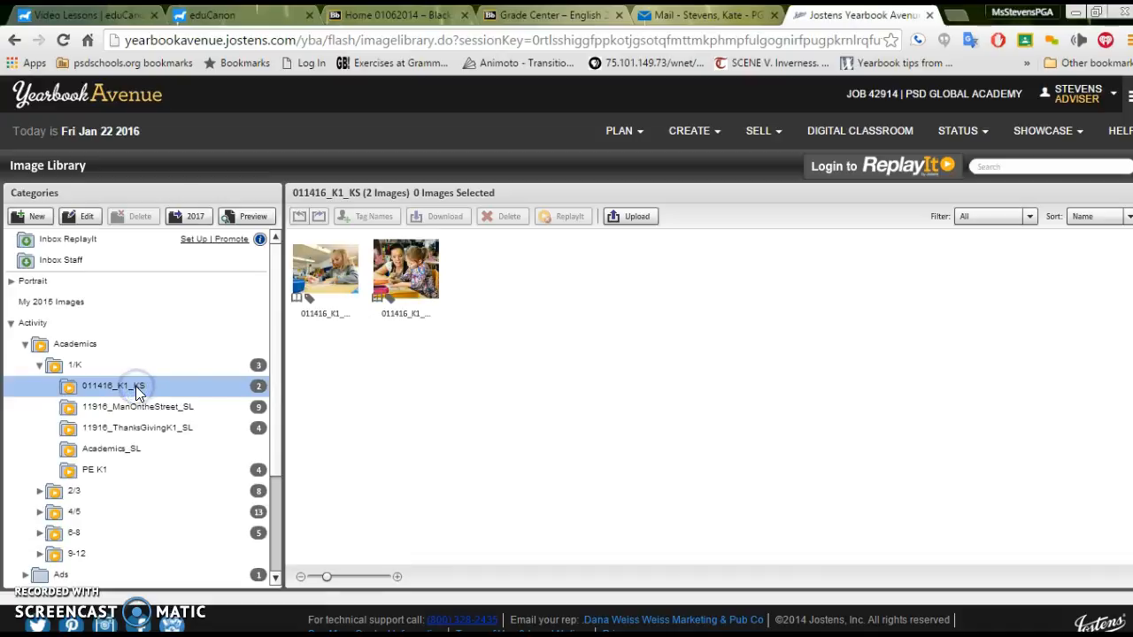
- Open the Page Designer and search its Academics images for k1
left_click(686, 130)
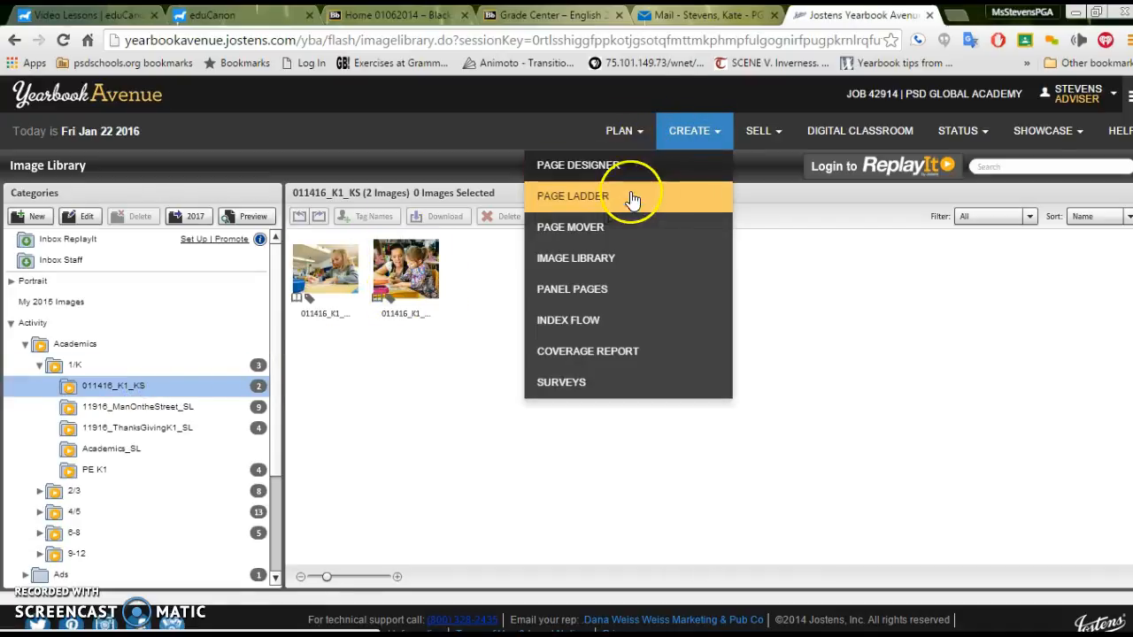
left_click(620, 167)
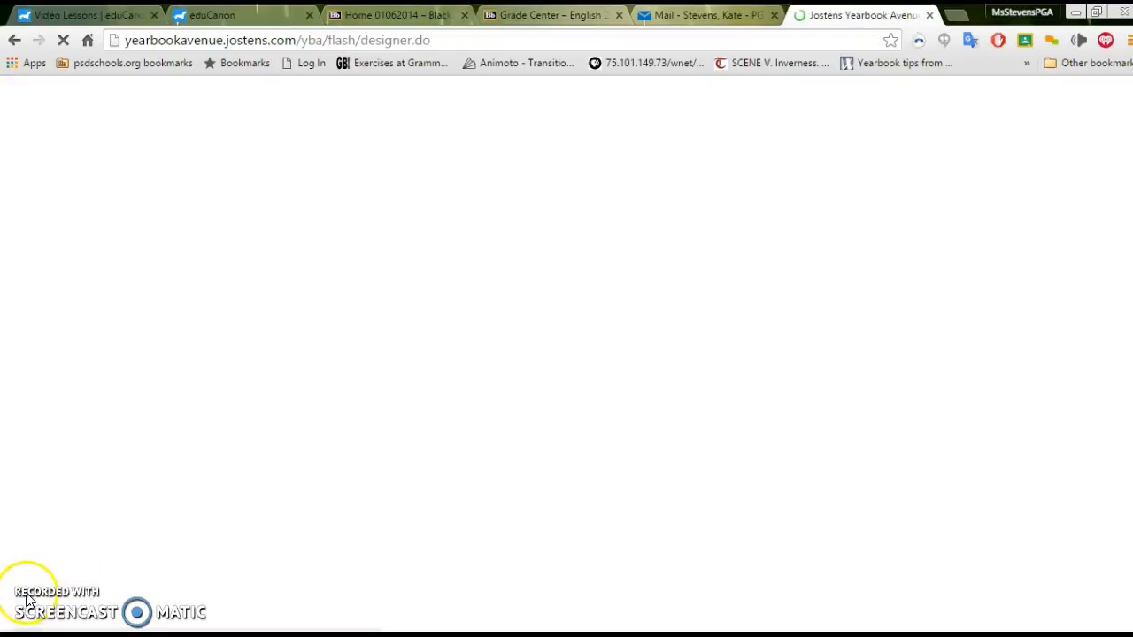
left_click(1009, 138)
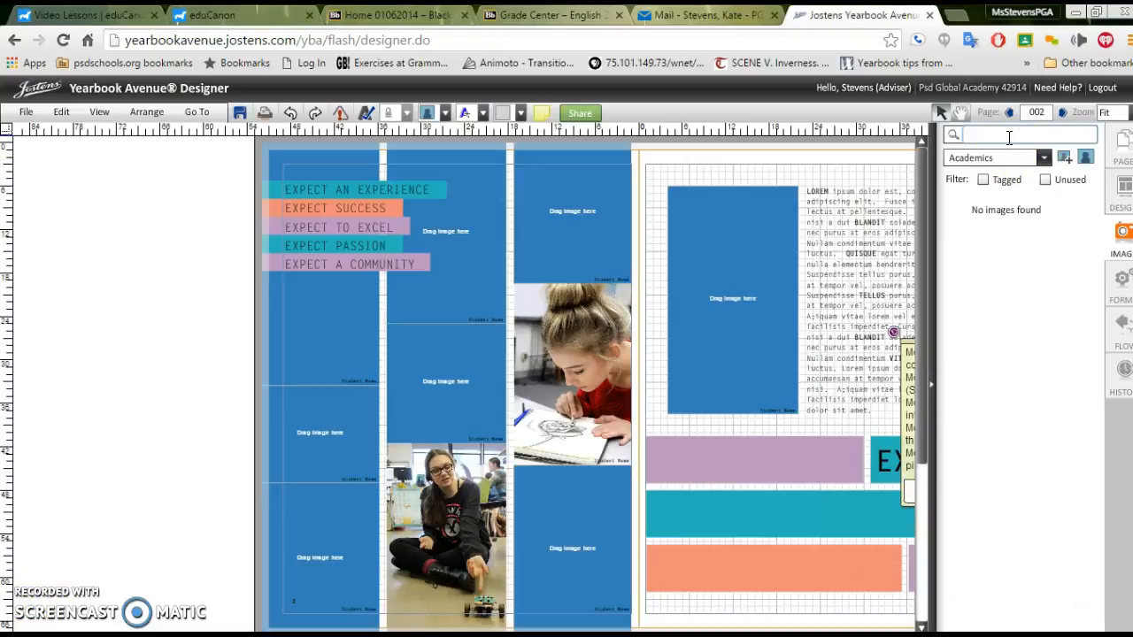
type("k1")
key("Return")
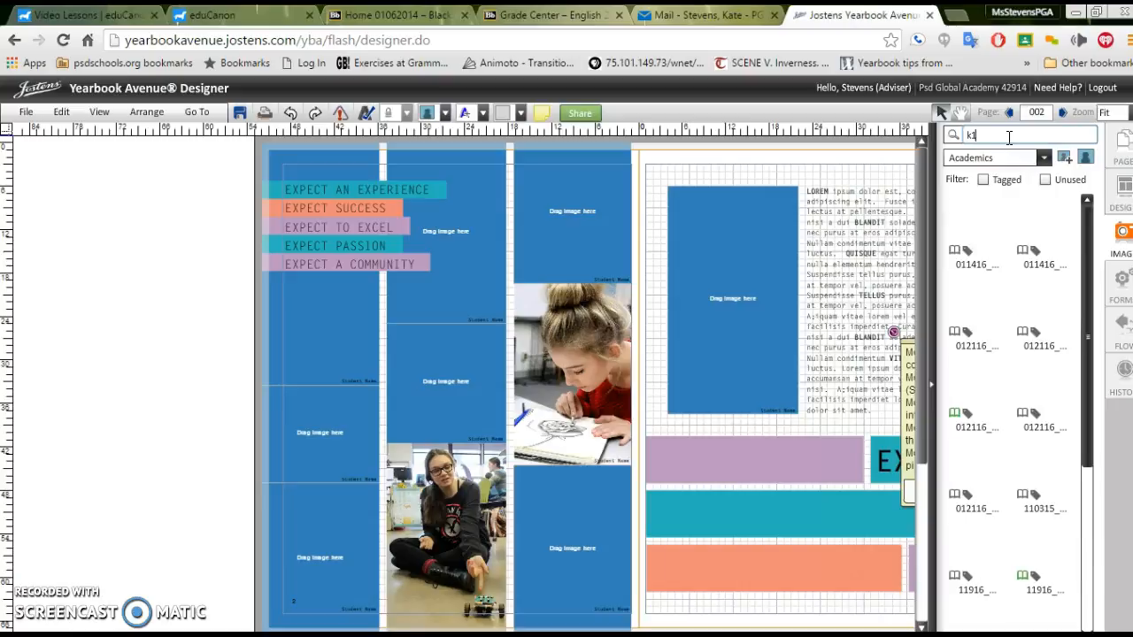
- Place the photo of the woman and girl in the empty frame above the drawing student on page 2, and enlarge and reposition it
left_click_drag(1044, 232, 571, 230)
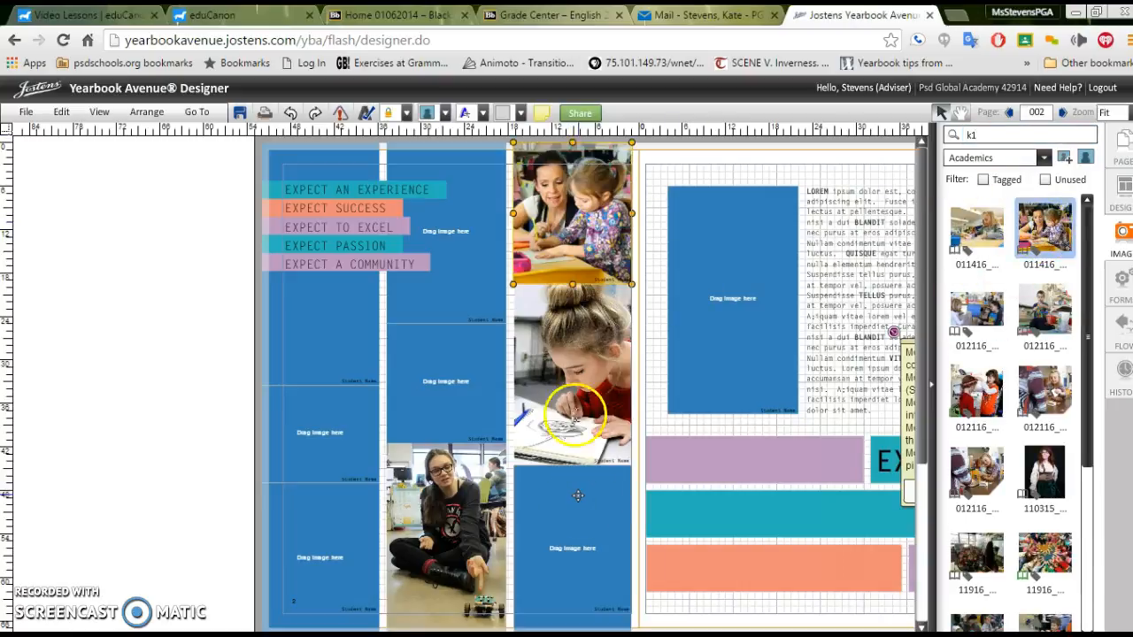
left_click(704, 175)
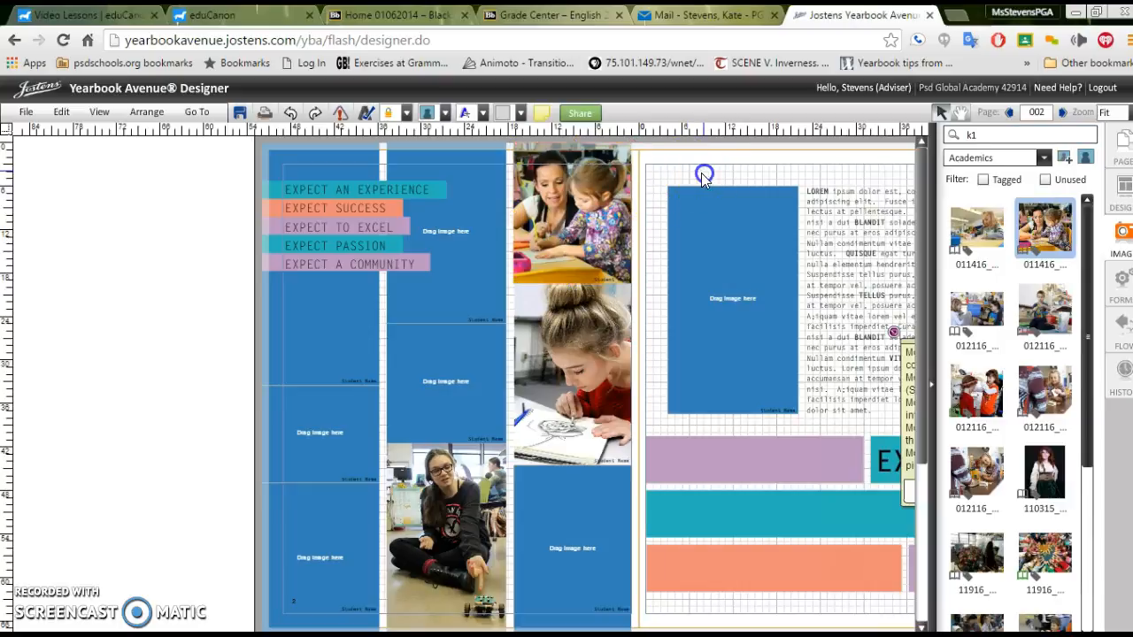
left_click(597, 196)
mouse_move(557, 298)
left_mouse_down()
mouse_move(584, 294)
mouse_move(570, 298)
left_mouse_up()
mouse_move(581, 238)
left_mouse_down()
mouse_move(564, 233)
mouse_move(576, 231)
left_mouse_up()
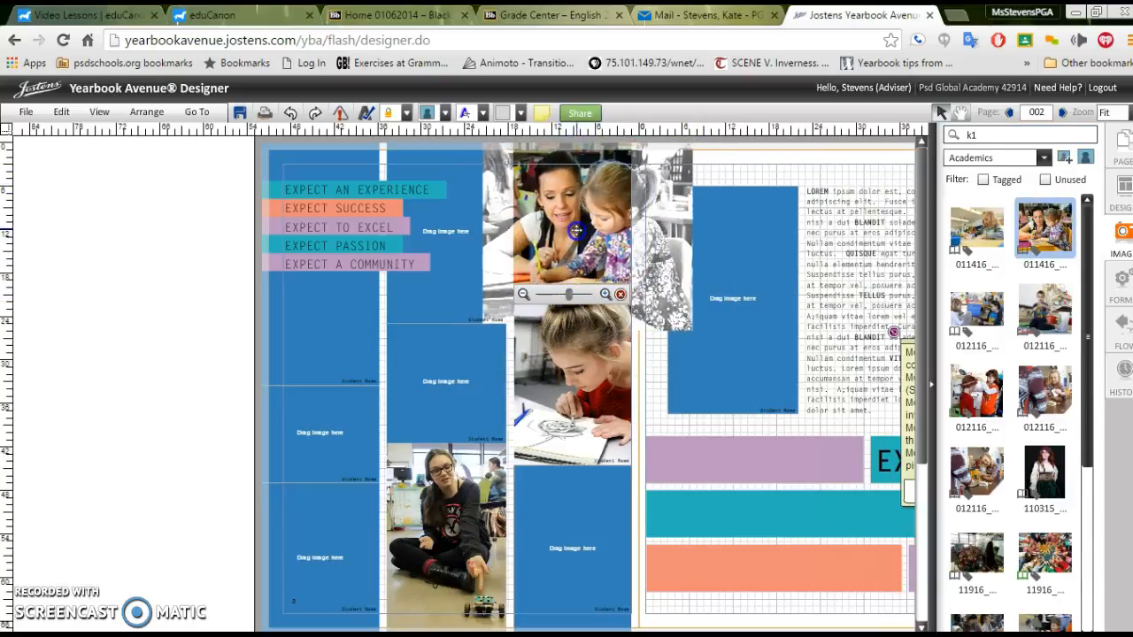
left_click(726, 176)
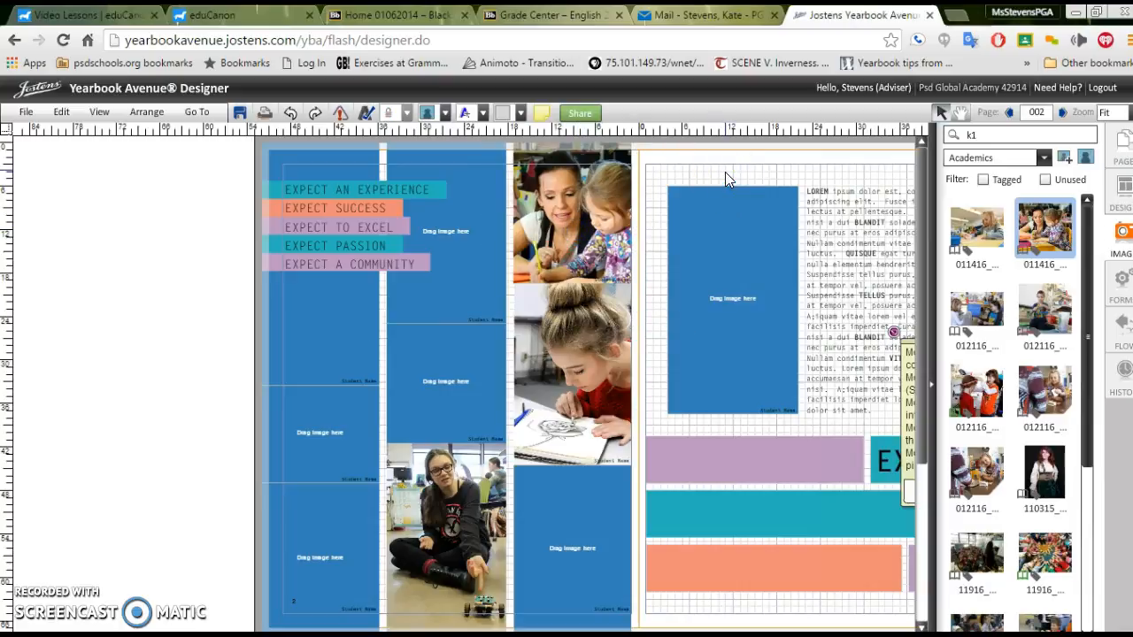